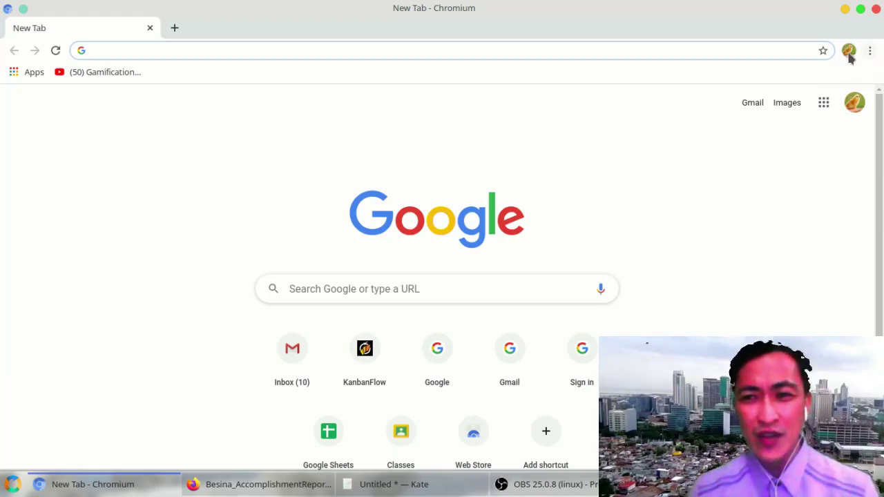
Step: Sign out of both the Chromium browser profile and the Google account on google.com
{"action": "left_click", "coordinate": [848, 52]}
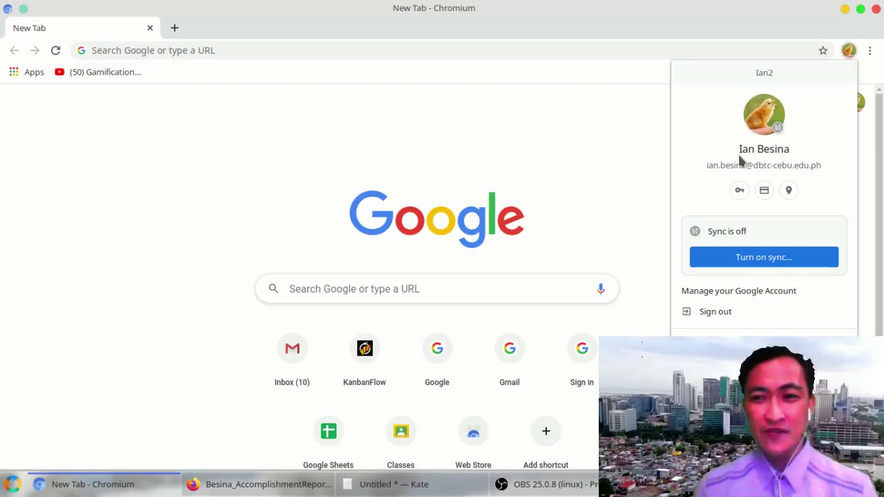
{"action": "left_click", "coordinate": [698, 311]}
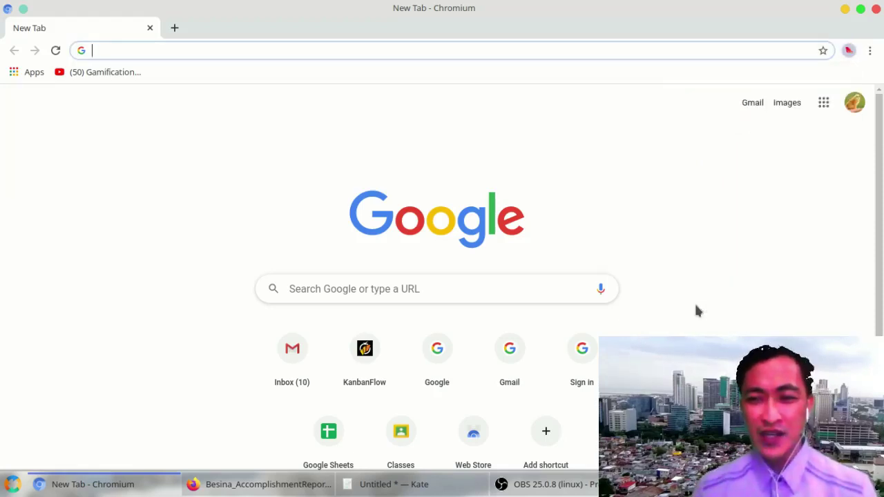
{"action": "left_click", "coordinate": [854, 104]}
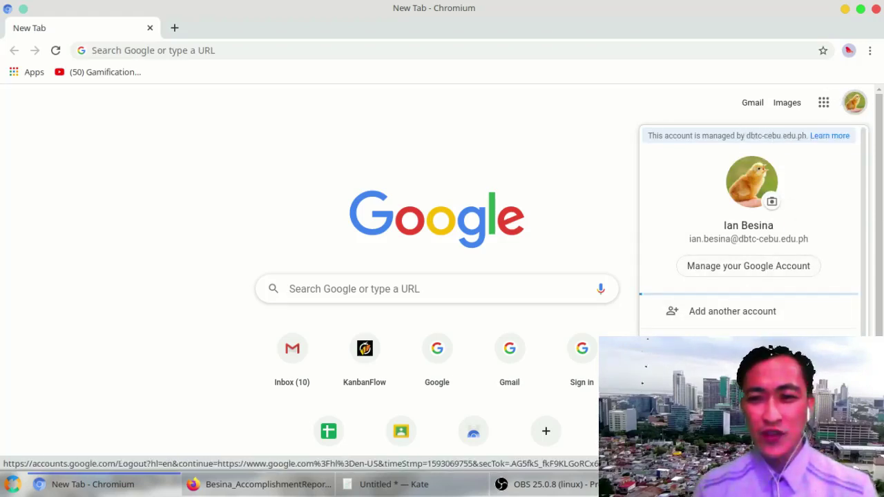
{"action": "left_click", "coordinate": [748, 352]}
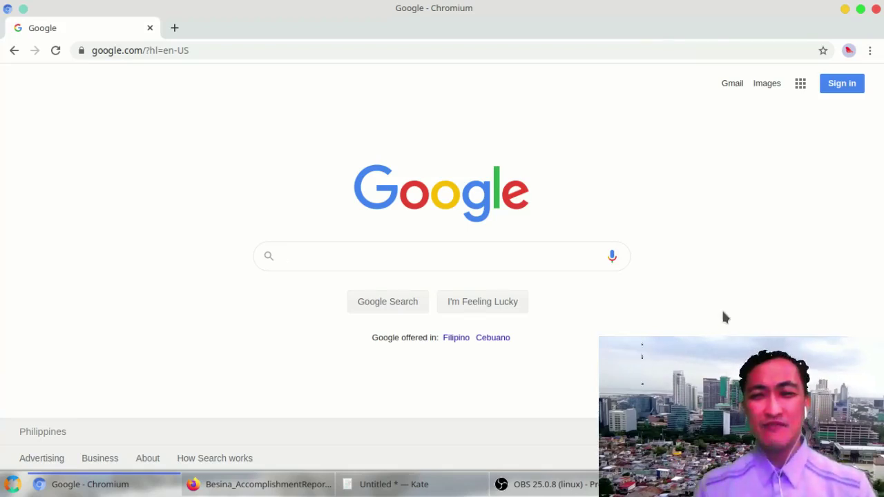
{"action": "left_click", "coordinate": [432, 49]}
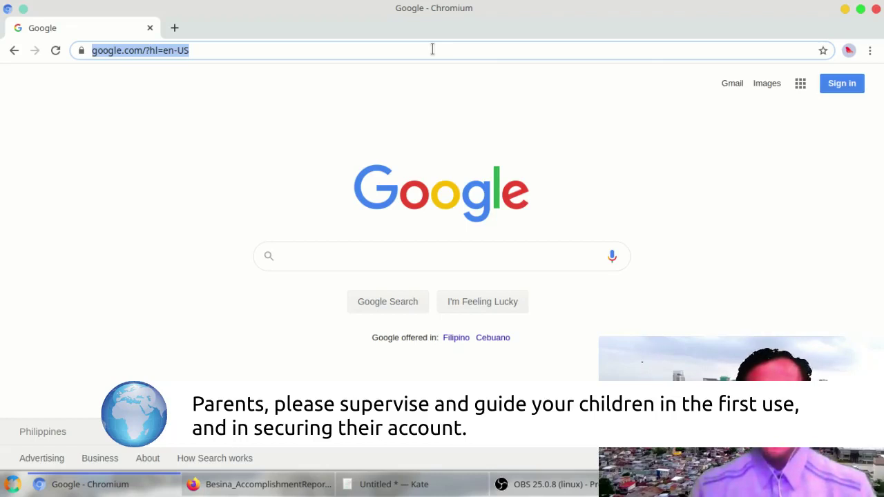
Step: Load gmail.com and focus the Email or phone field on the sign-in page
{"action": "type", "text": "gma"}
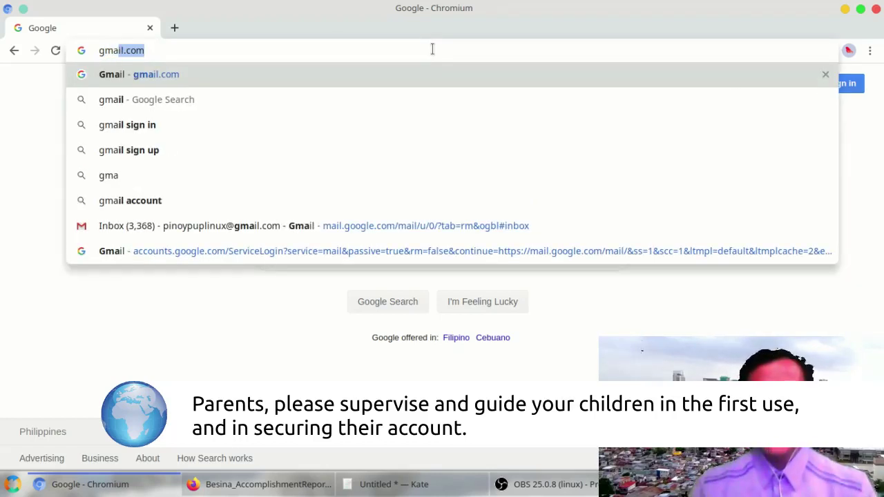
{"action": "type", "text": "il.com"}
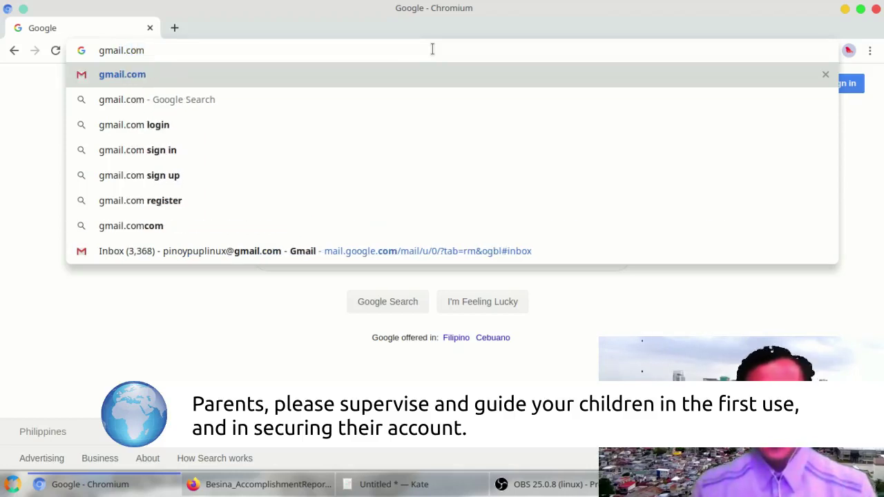
{"action": "key", "text": "Return"}
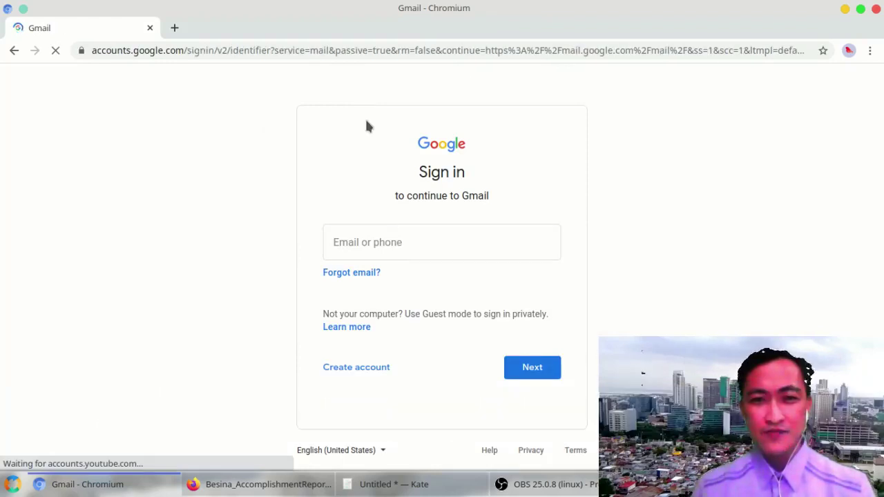
{"action": "left_click", "coordinate": [410, 245]}
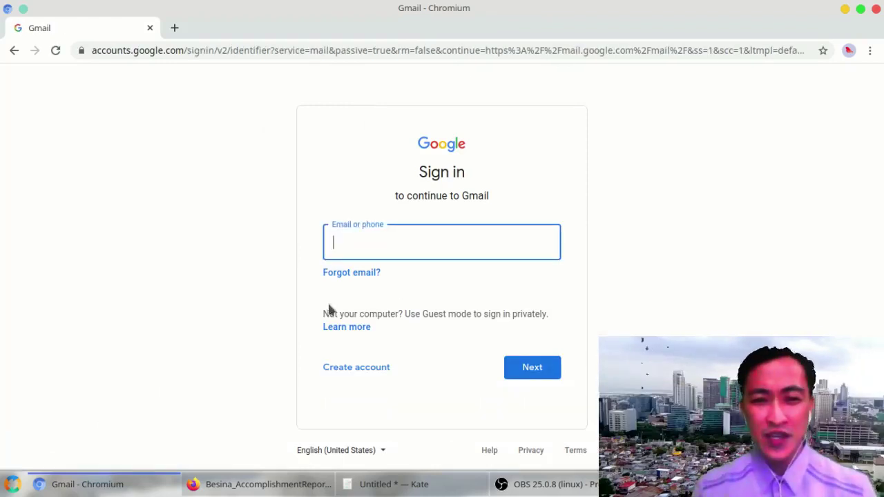
Step: Copy the account e-mail from the notes into the Gmail sign-in and continue
{"action": "left_click", "coordinate": [348, 484]}
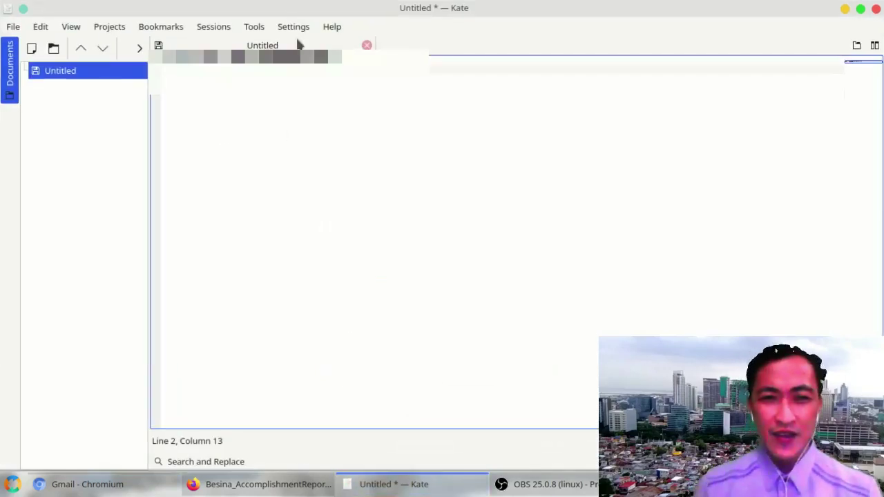
{"action": "left_click_drag", "start_coordinate": [341, 55], "coordinate": [158, 43]}
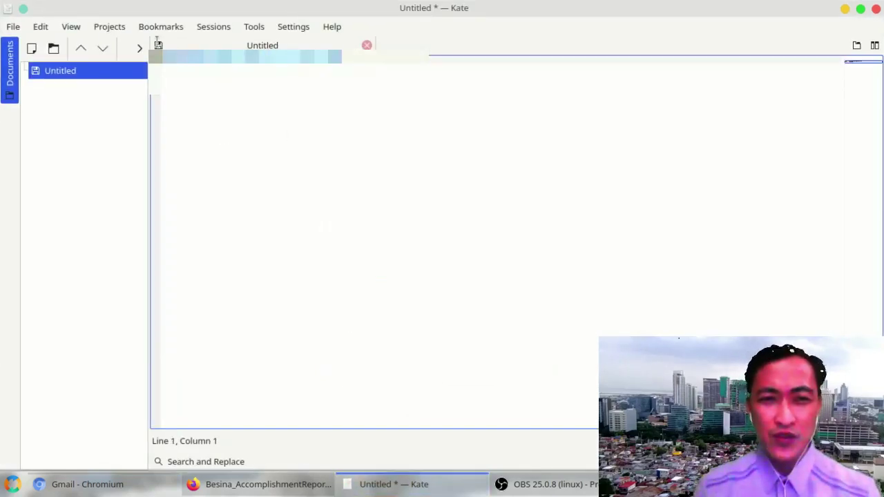
{"action": "left_click", "coordinate": [149, 483]}
{"action": "key", "text": "ctrl+v"}
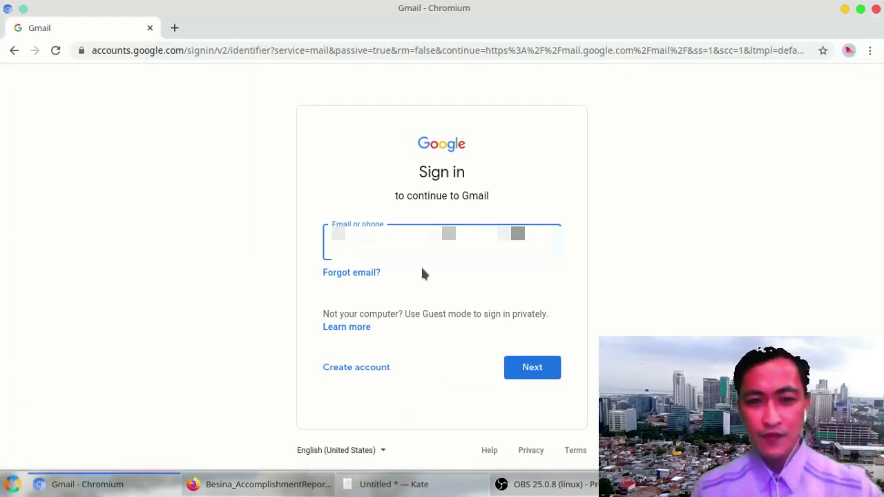
{"action": "left_click", "coordinate": [529, 369]}
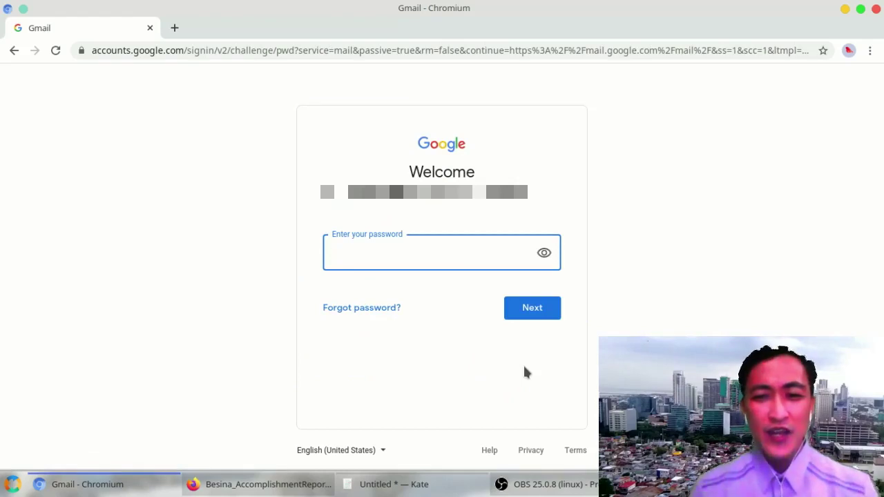
Step: Copy the account password from the notes, paste it, and submit to sign in
{"action": "left_click", "coordinate": [394, 484]}
{"action": "left_click", "coordinate": [232, 76]}
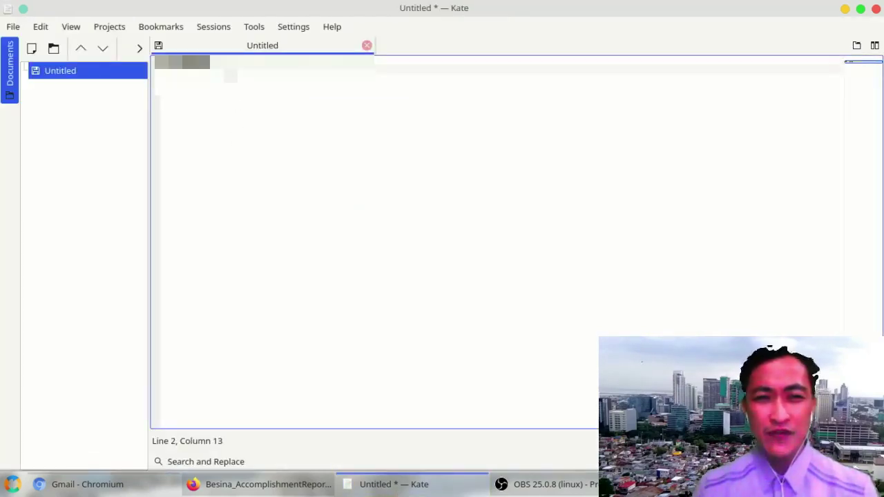
{"action": "key", "text": "shift+Left"}
{"action": "key", "text": "shift+Left"}
{"action": "key", "text": "shift+Left"}
{"action": "key", "text": "shift+Left"}
{"action": "key", "text": "shift+Left"}
{"action": "key", "text": "shift+Left"}
{"action": "key", "text": "shift+Left"}
{"action": "key", "text": "shift+Left"}
{"action": "key", "text": "shift+Left"}
{"action": "key", "text": "shift+Left"}
{"action": "key", "text": "shift+Left"}
{"action": "key", "text": "shift+Left"}
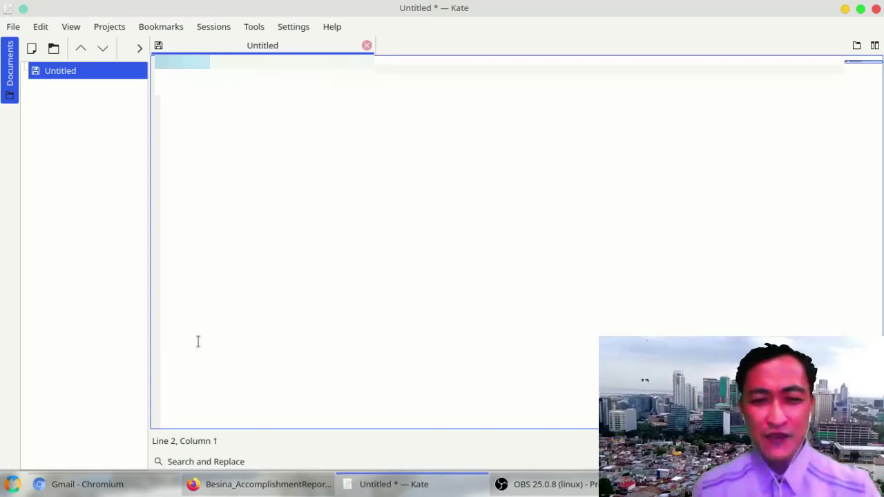
{"action": "left_click", "coordinate": [138, 488]}
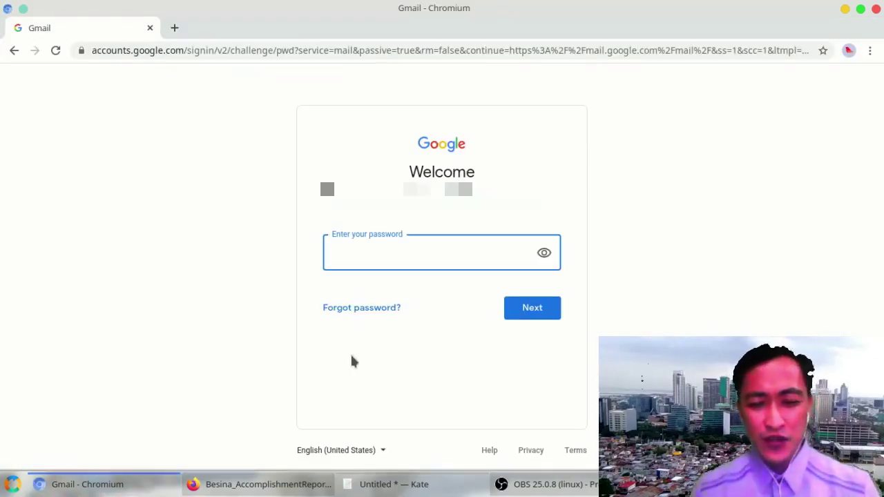
{"action": "key", "text": "ctrl+v"}
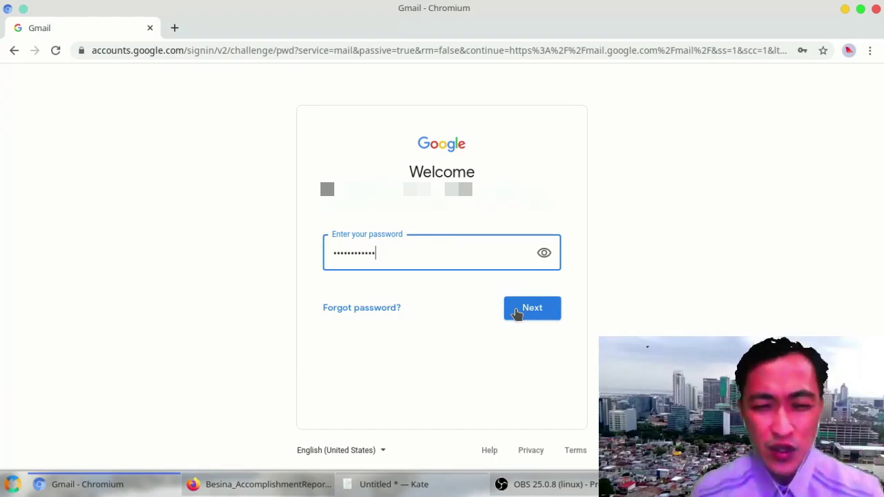
{"action": "left_click", "coordinate": [516, 313]}
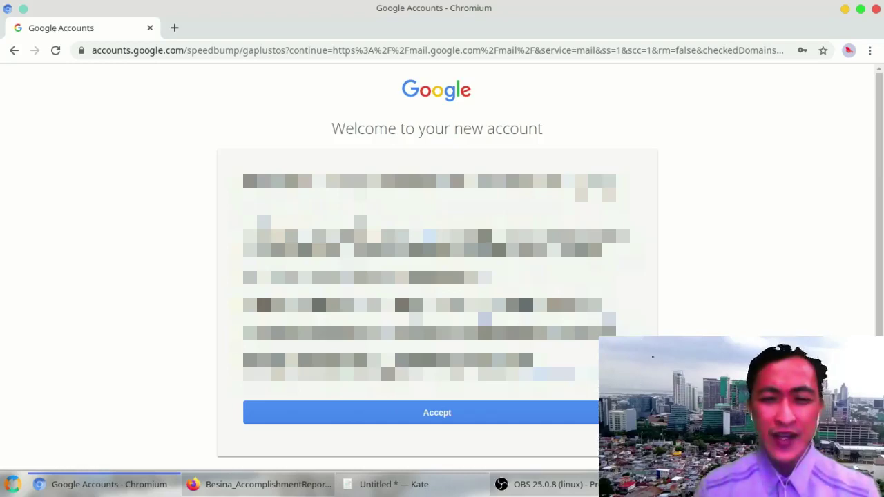
Step: Accept the new account's welcome terms to reach the empty Gmail Inbox
{"action": "scroll", "coordinate": [437, 262], "scroll_direction": "down", "scroll_amount": 2}
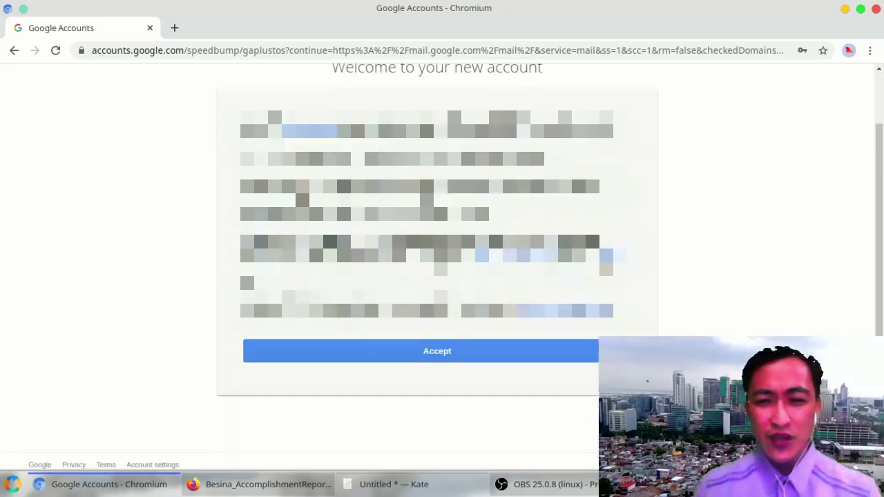
{"action": "left_click", "coordinate": [535, 363]}
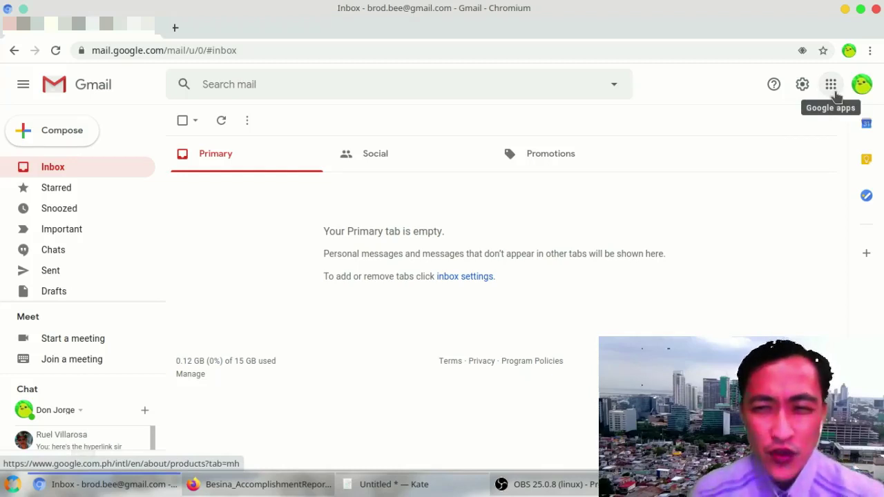
Step: Open Google Classroom from the Google apps grid in Gmail
{"action": "left_click", "coordinate": [832, 86]}
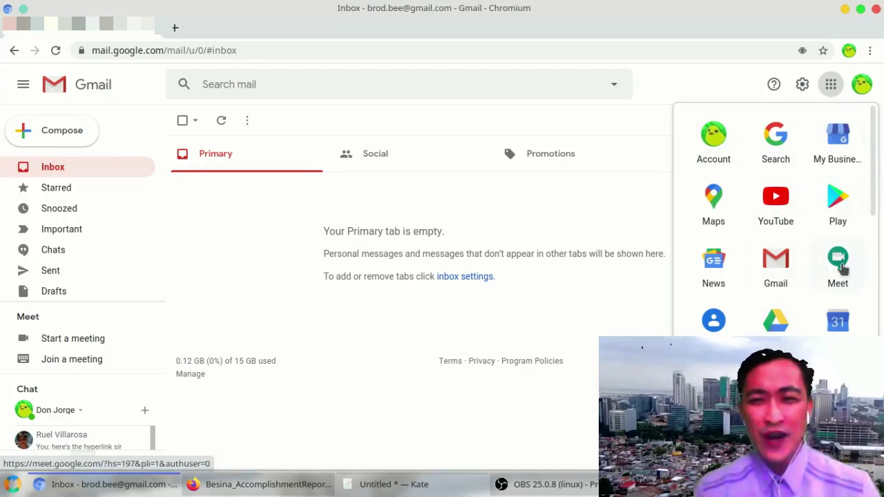
{"action": "left_click_drag", "start_coordinate": [874, 200], "coordinate": [875, 395]}
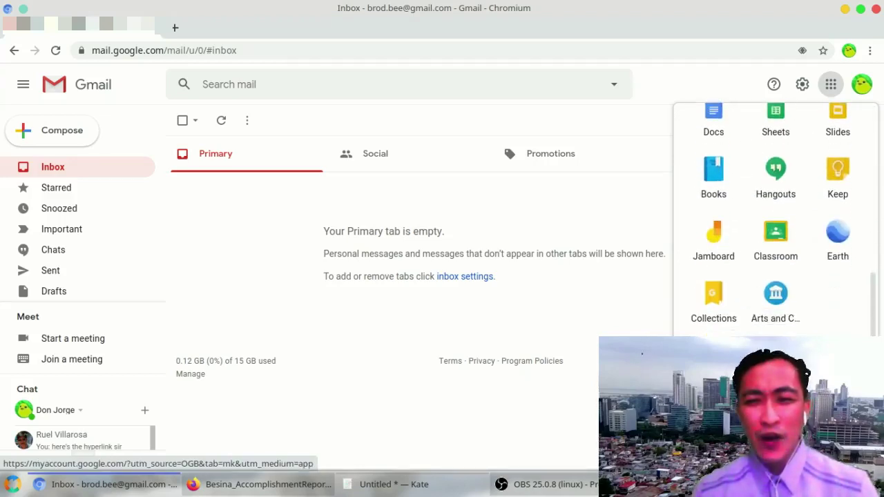
{"action": "left_click", "coordinate": [774, 238]}
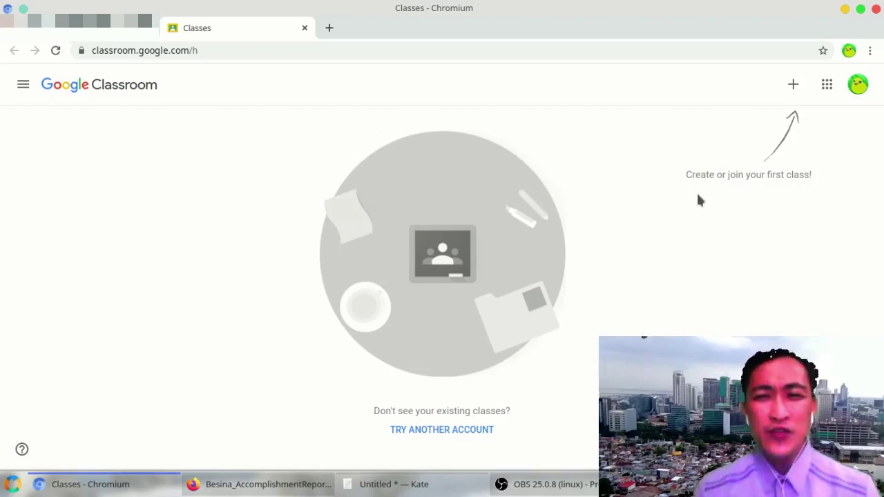
Step: Join the COMP0 class using the teacher's pasted class code
{"action": "left_click", "coordinate": [792, 86]}
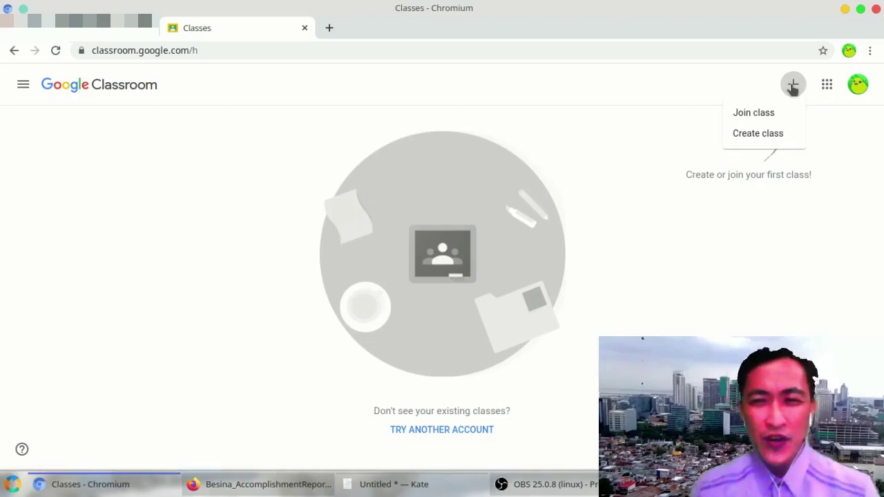
{"action": "left_click", "coordinate": [754, 114]}
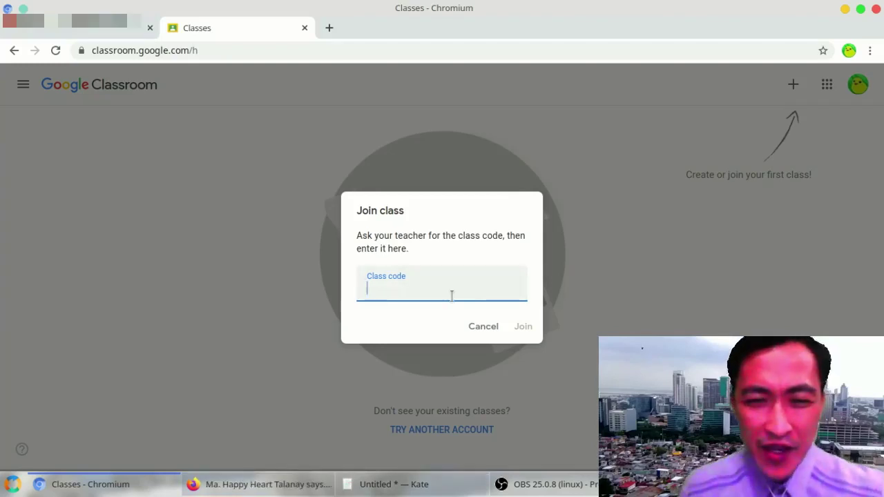
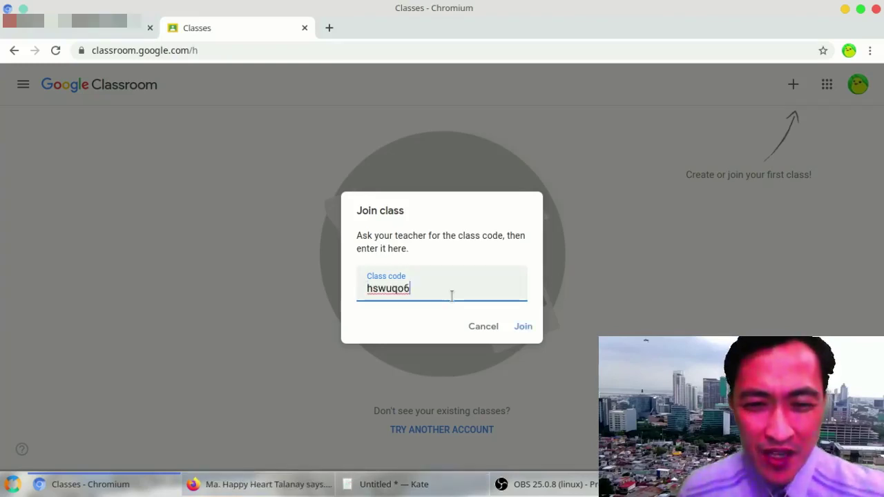
{"action": "left_click", "coordinate": [523, 326]}
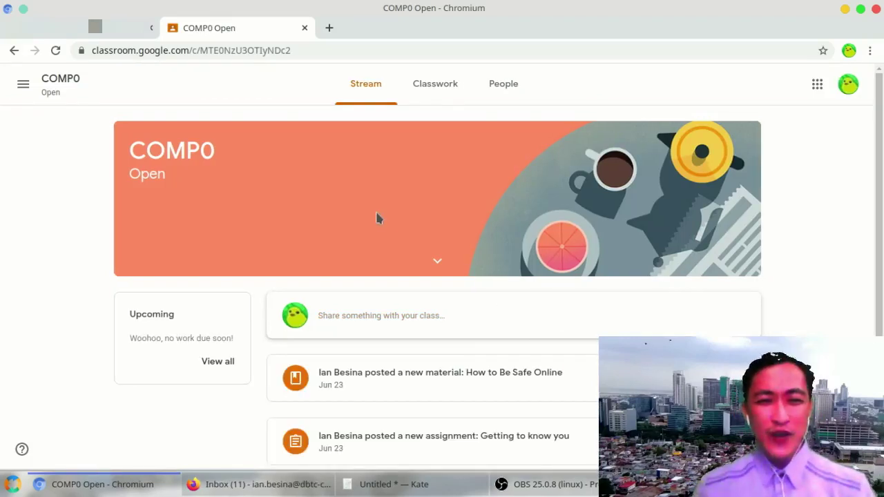
Step: Scroll the COMP0 Stream and open the 'Getting to know you' assignment post
{"action": "scroll", "coordinate": [358, 201], "scroll_direction": "down", "scroll_amount": 3}
{"action": "scroll", "coordinate": [357, 200], "scroll_direction": "up", "scroll_amount": 3}
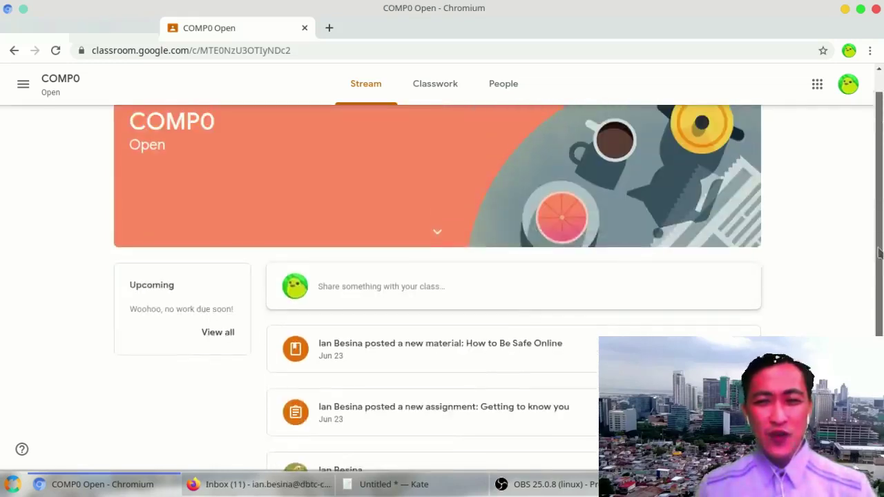
{"action": "scroll", "coordinate": [358, 201], "scroll_direction": "down", "scroll_amount": 3}
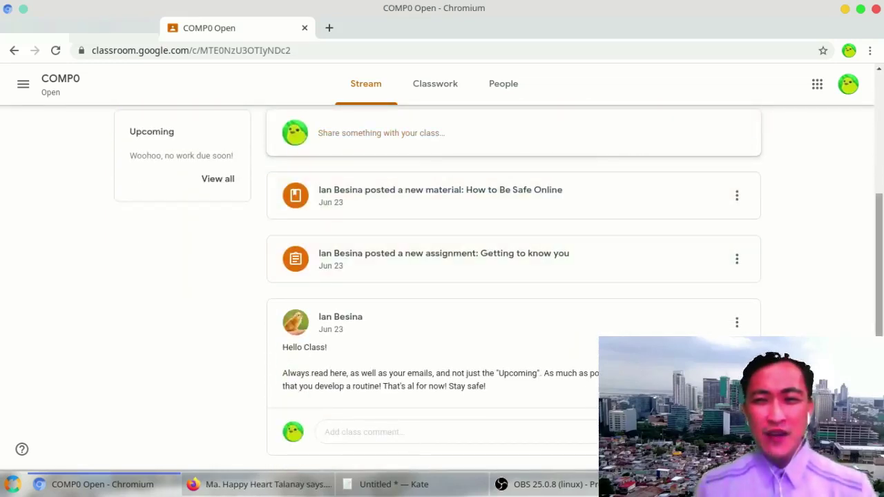
{"action": "left_click_drag", "start_coordinate": [879, 197], "coordinate": [878, 97]}
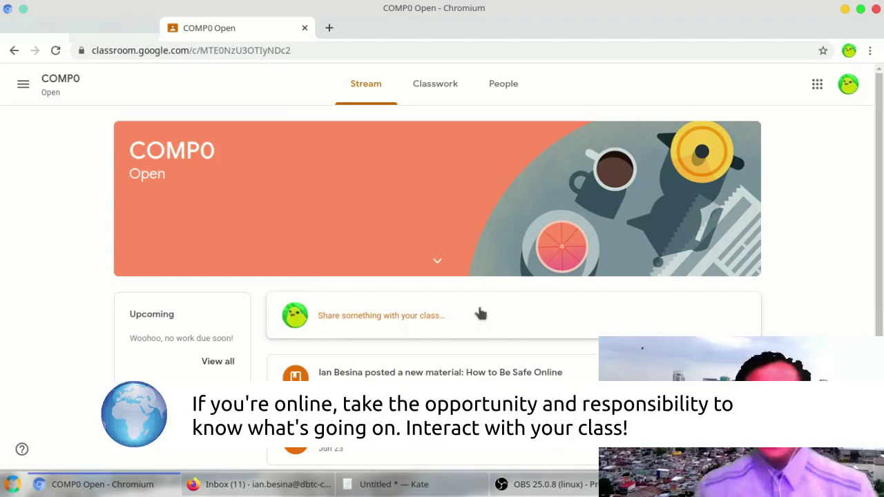
{"action": "scroll", "coordinate": [692, 310], "scroll_direction": "down", "scroll_amount": 3}
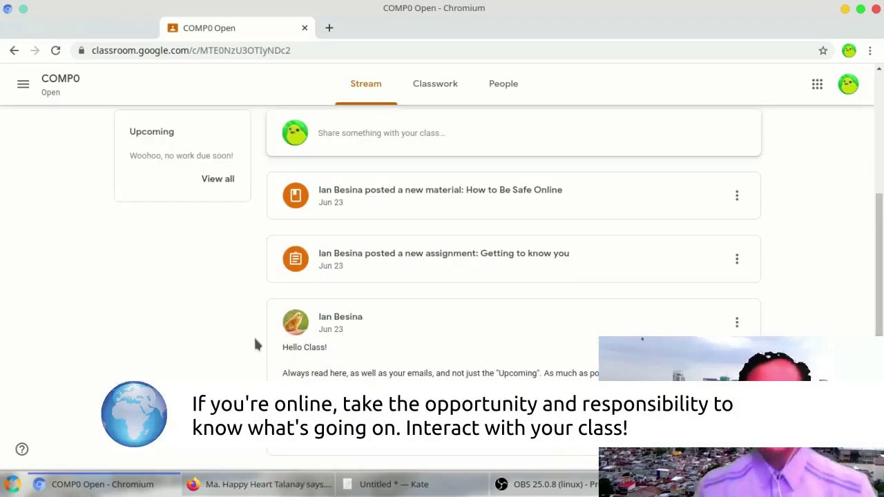
{"action": "left_click", "coordinate": [363, 91]}
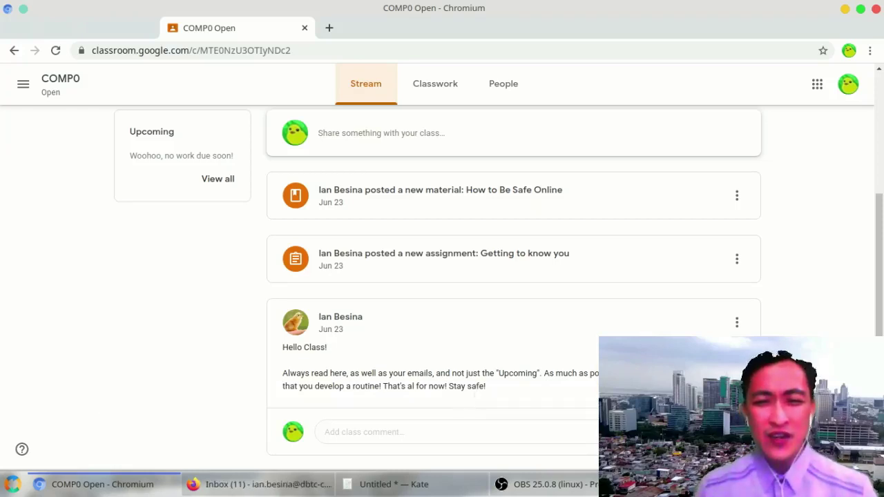
{"action": "scroll", "coordinate": [880, 221], "scroll_direction": "up", "scroll_amount": 2}
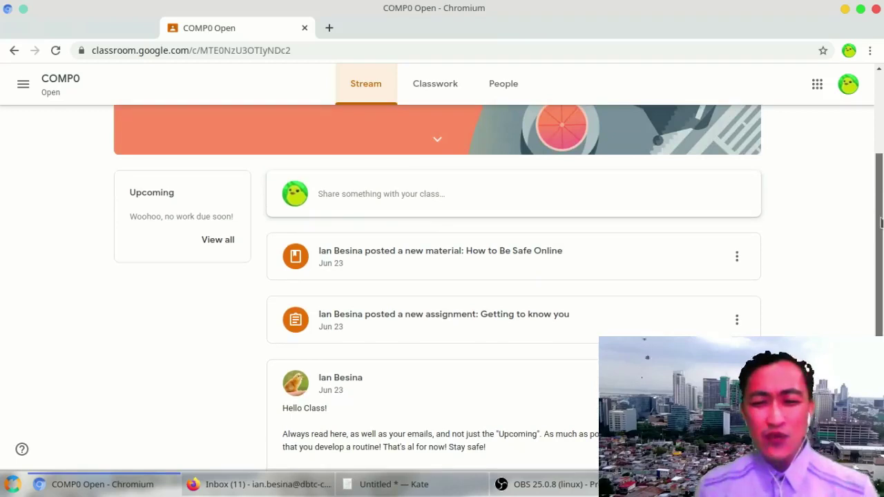
{"action": "scroll", "coordinate": [424, 298], "scroll_direction": "down", "scroll_amount": 1}
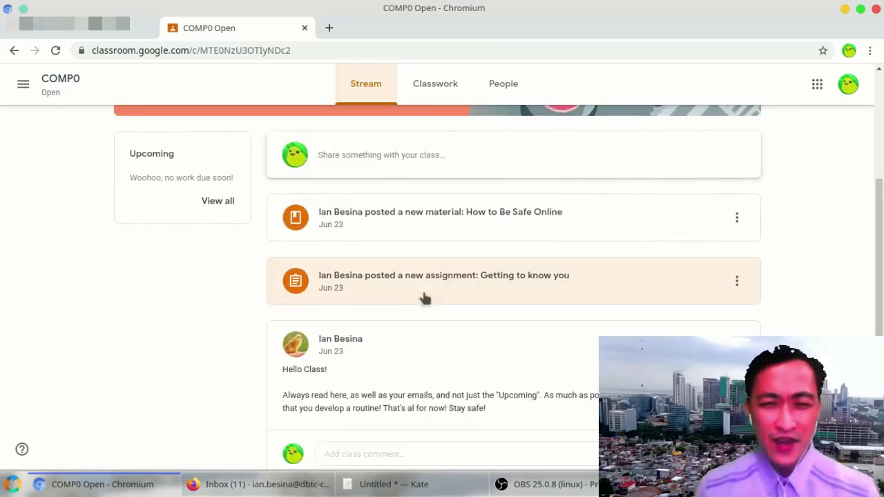
{"action": "left_click", "coordinate": [382, 294]}
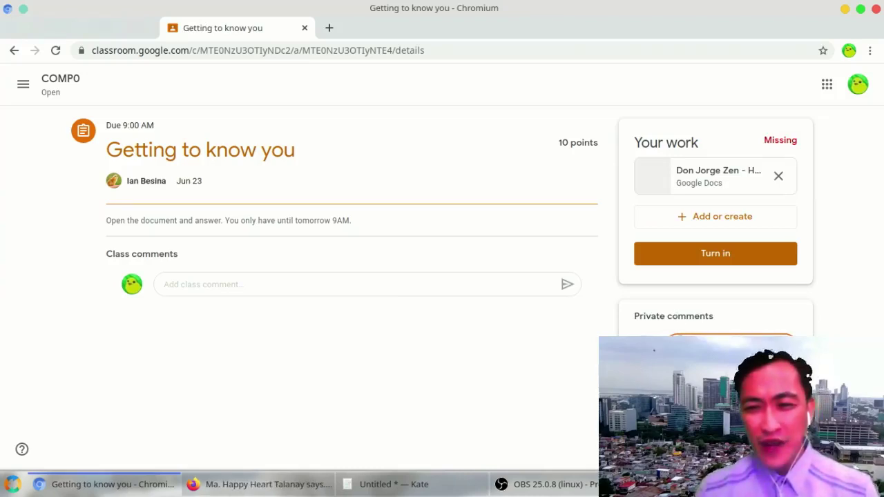
Step: Send the private comment 'Hi teacher. I will work today' to the teacher
{"action": "left_click", "coordinate": [680, 345]}
{"action": "type", "text": "Hi teacher"}
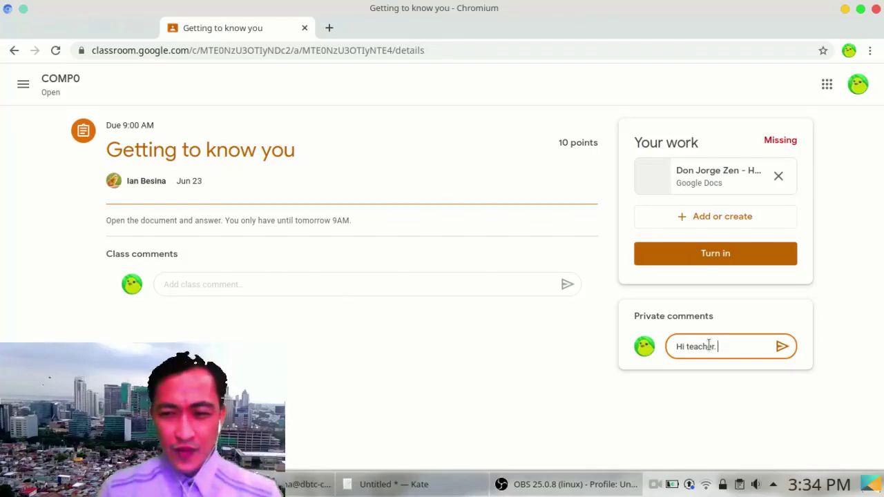
{"action": "type", "text": ". I will"}
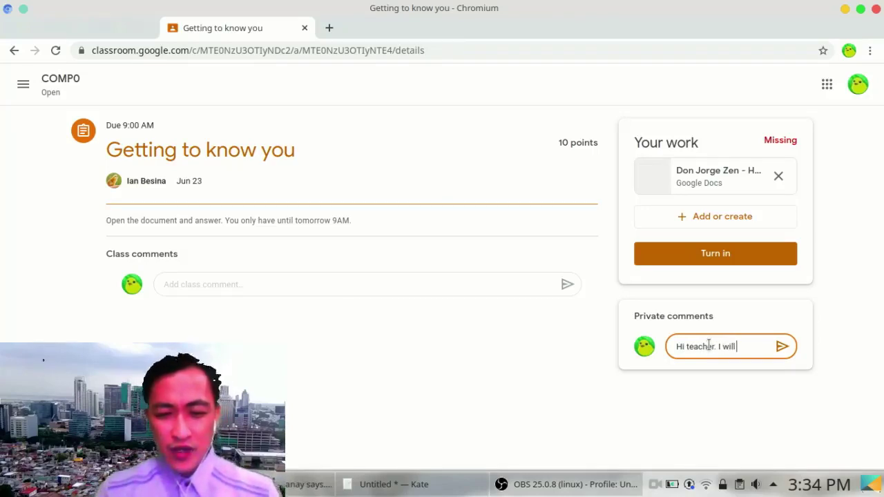
{"action": "type", "text": " work "}
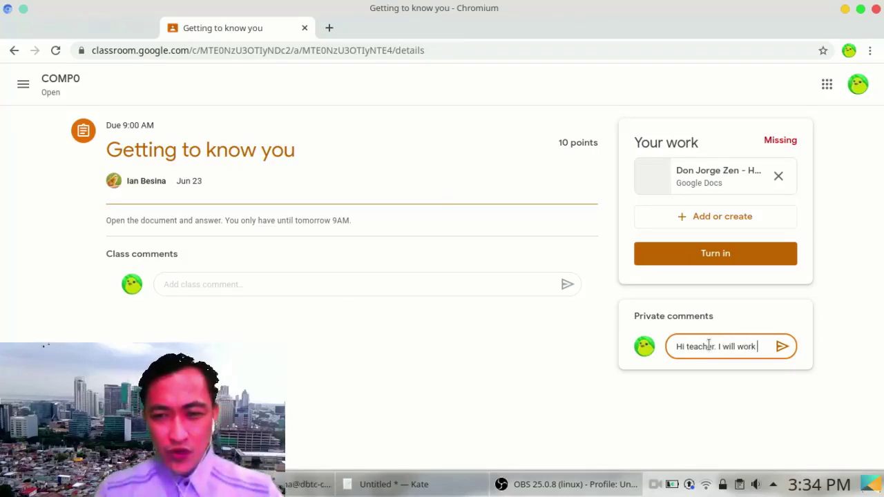
{"action": "type", "text": "today"}
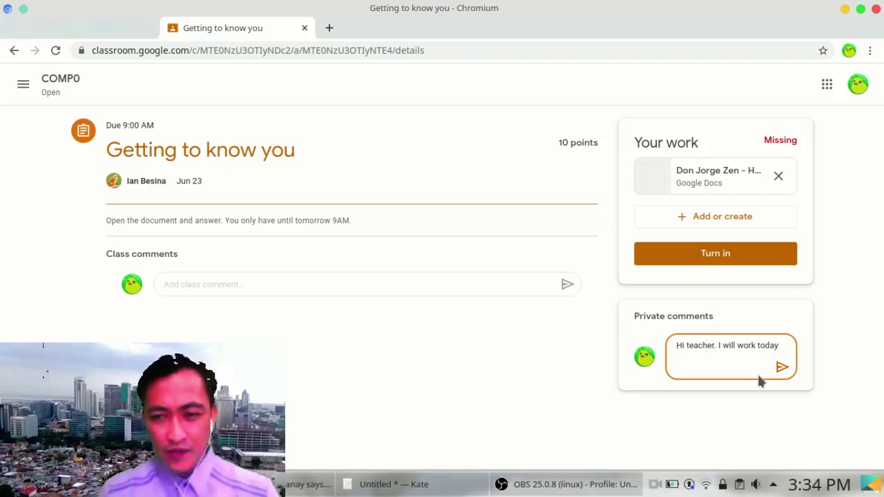
{"action": "left_click", "coordinate": [776, 365]}
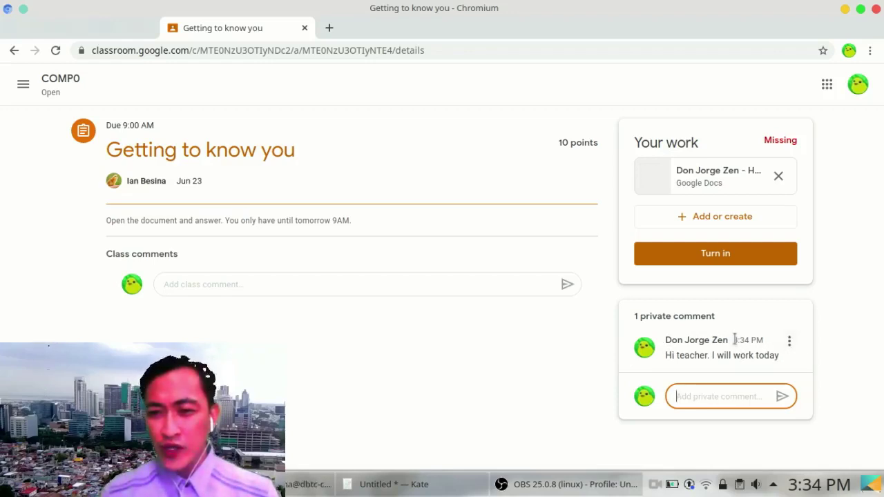
{"action": "left_click_drag", "start_coordinate": [734, 339], "coordinate": [762, 338]}
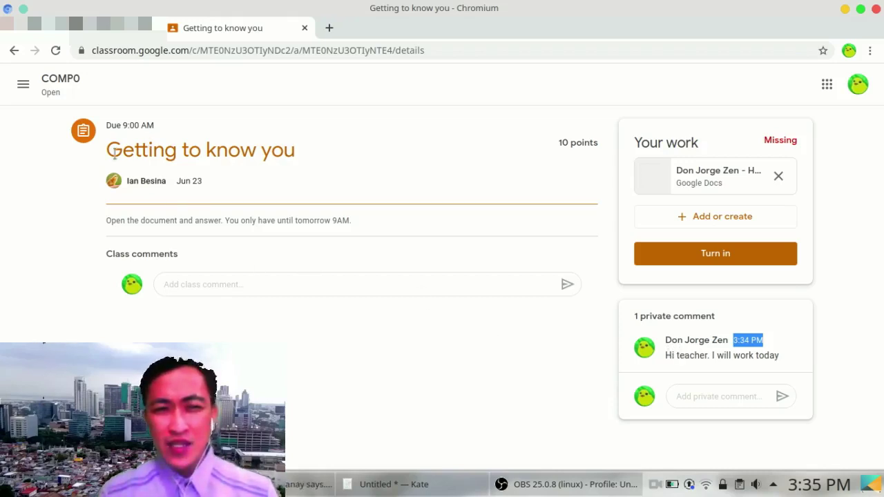
{"action": "left_click_drag", "start_coordinate": [109, 150], "coordinate": [302, 151]}
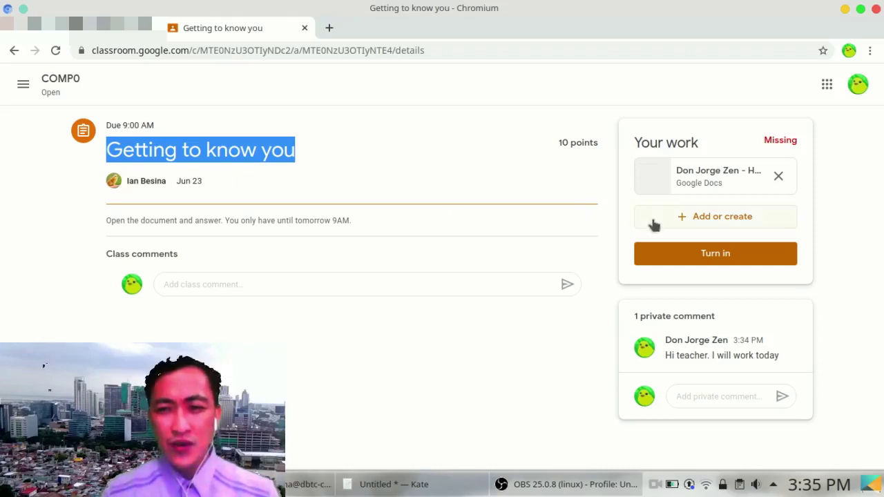
Step: Open the Homework #1 attachment and start an answer on a new line below ANSWER BELOW
{"action": "left_click", "coordinate": [716, 181]}
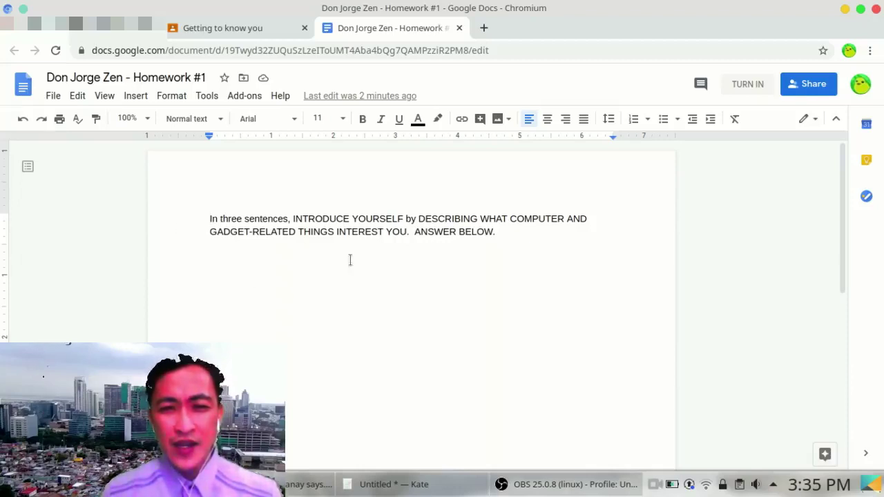
{"action": "left_click", "coordinate": [495, 231]}
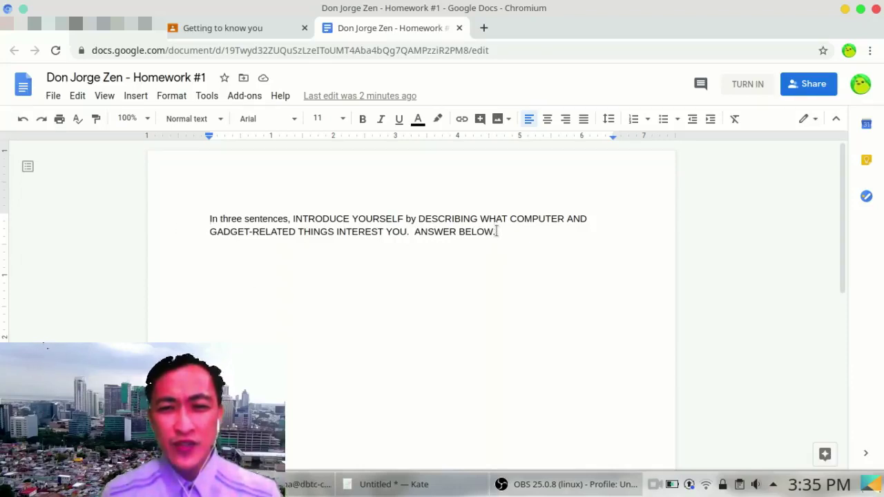
{"action": "left_click", "coordinate": [548, 122]}
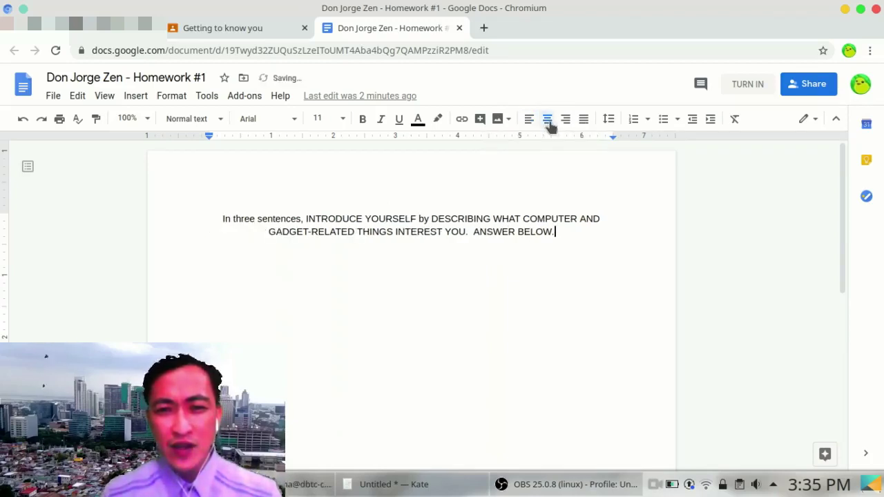
{"action": "left_click", "coordinate": [529, 121]}
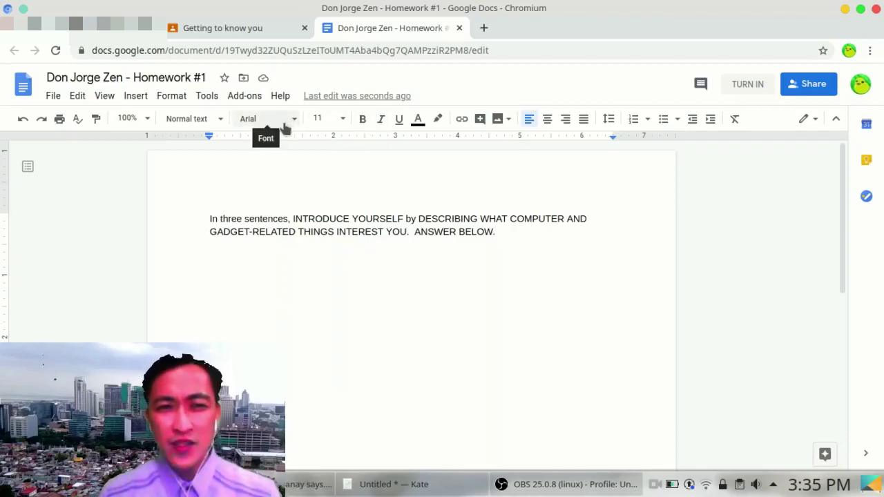
{"action": "left_click", "coordinate": [137, 100]}
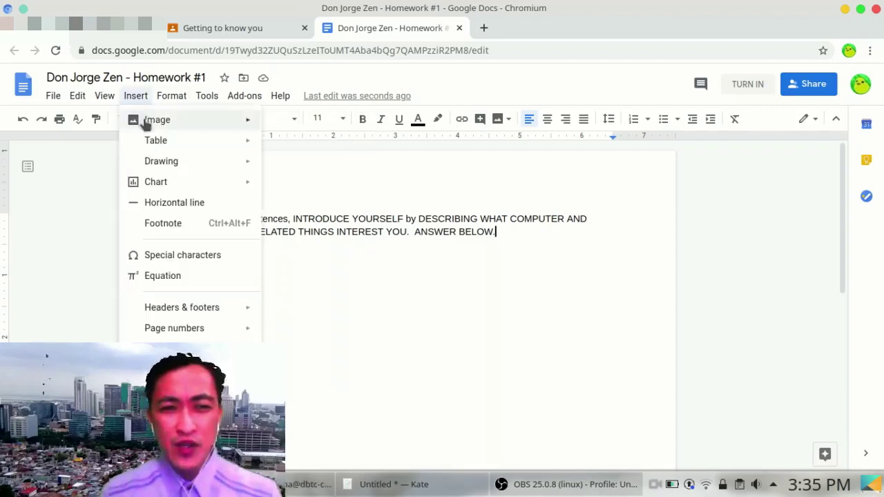
{"action": "left_click", "coordinate": [452, 296]}
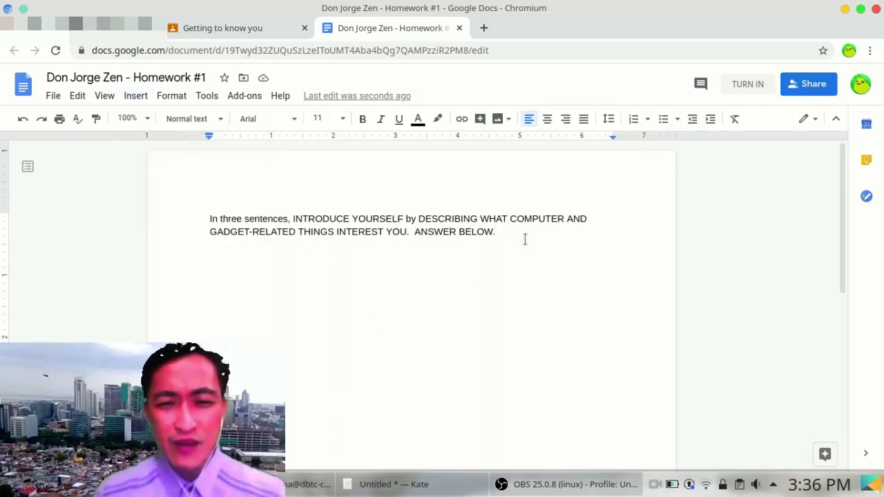
{"action": "key", "text": "Return"}
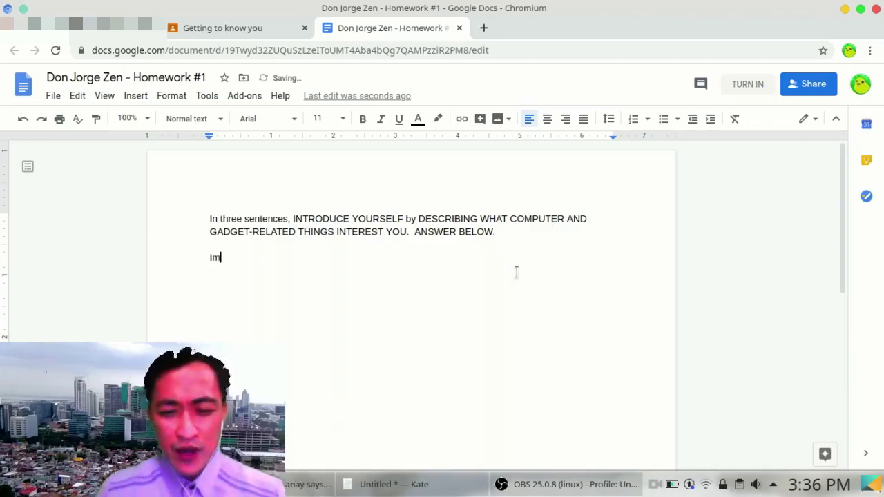
{"action": "key", "text": "BackSpace"}
Step: Type the answer about Mobile Legends, Steam games and making own games using Scratch
{"action": "type", "text": "'m i"}
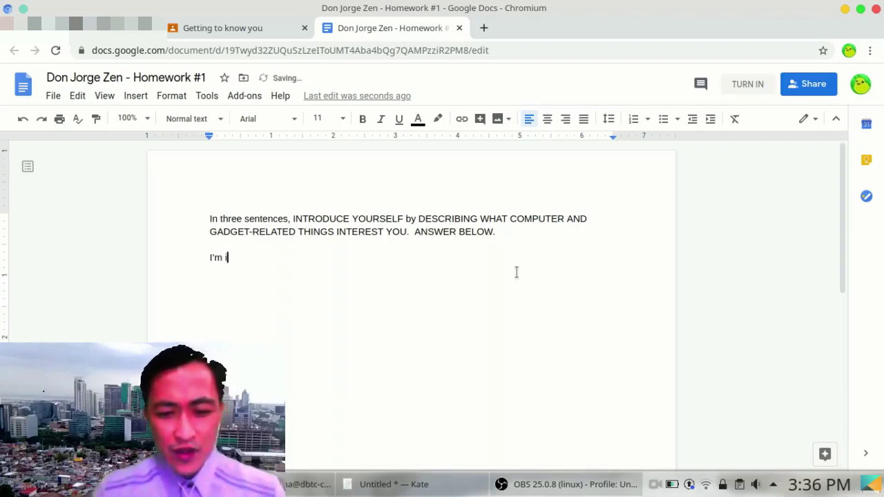
{"action": "type", "text": "nterested i"}
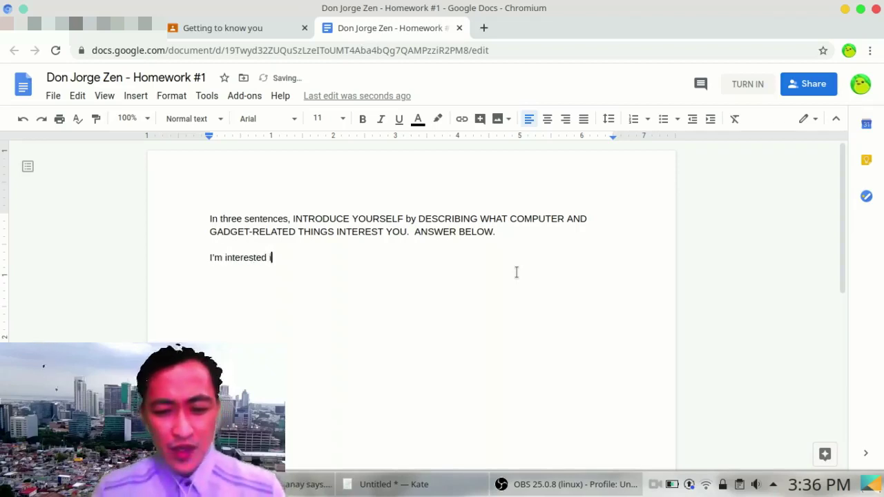
{"action": "type", "text": "n mobile"}
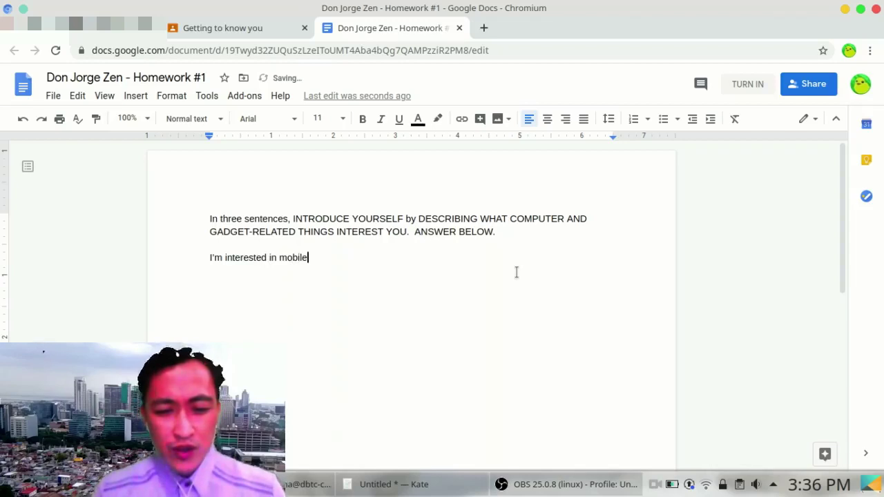
{"action": "type", "text": " Legends"}
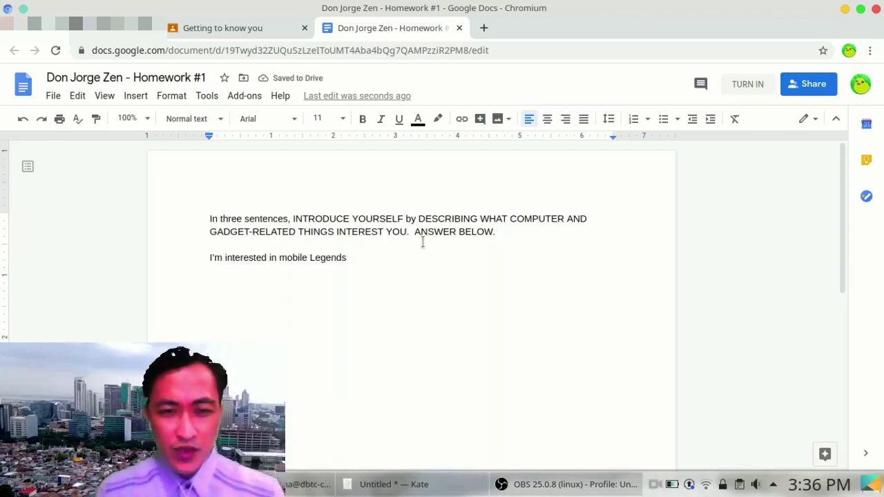
{"action": "key", "text": "BackSpace"}
{"action": "type", "text": "M"}
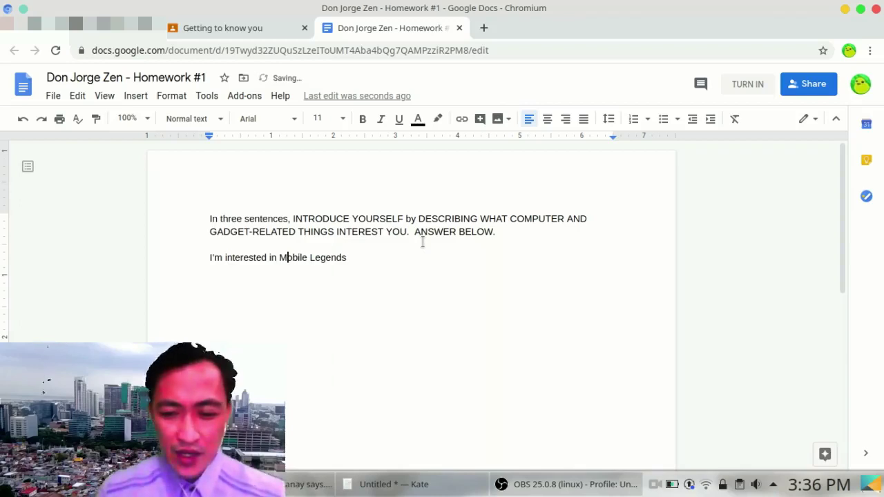
{"action": "type", "text": ". I "}
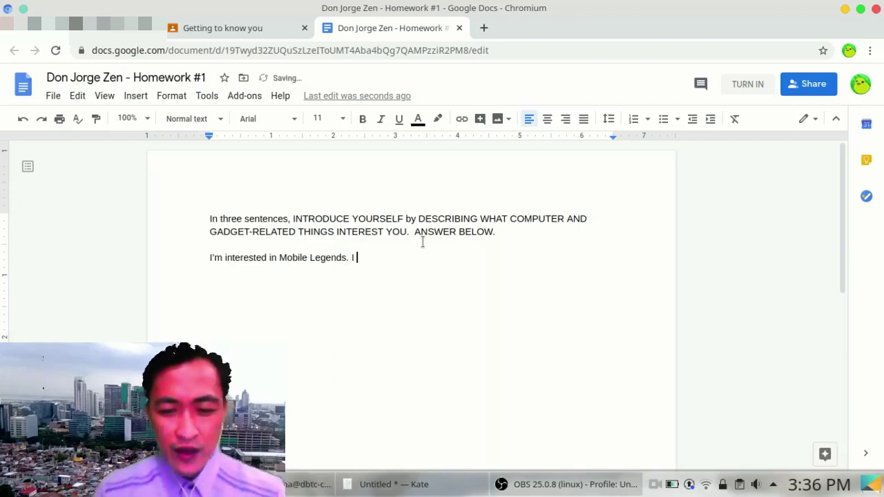
{"action": "type", "text": "also love "}
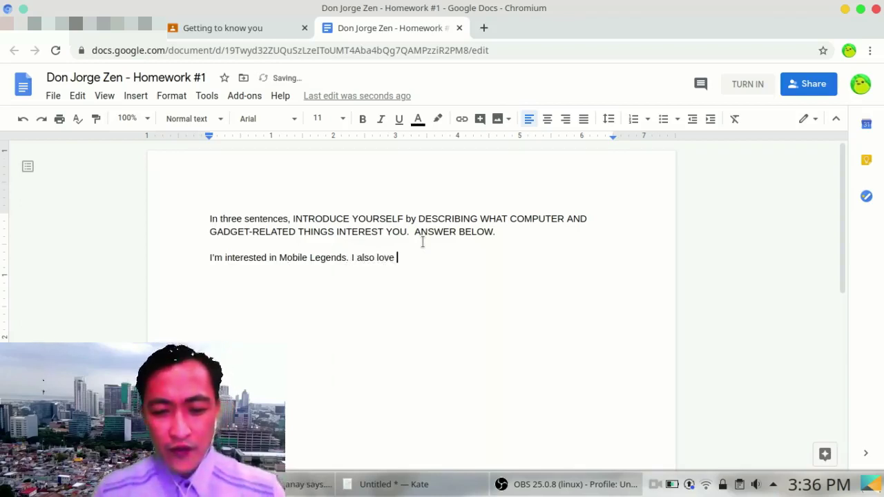
{"action": "type", "text": "to play "}
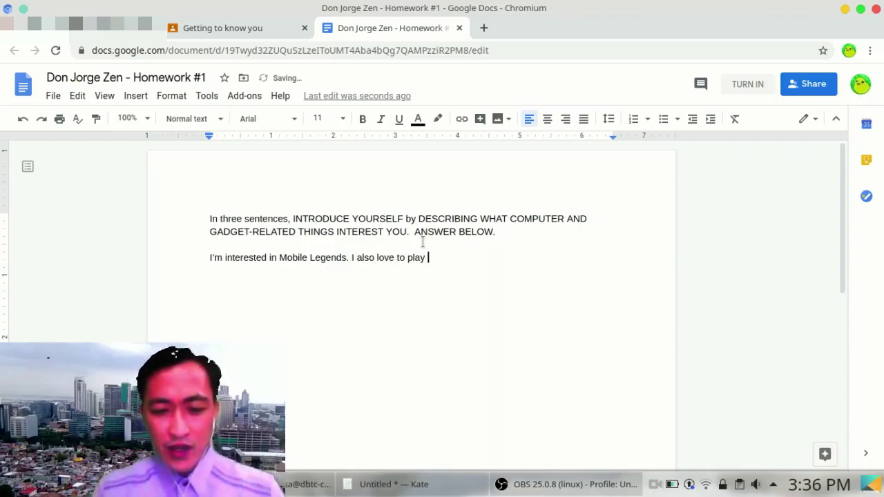
{"action": "type", "text": "Steam "}
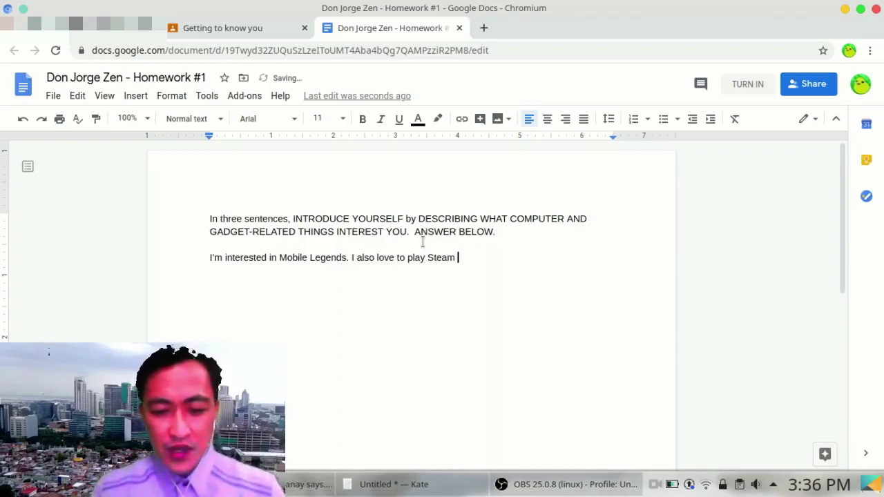
{"action": "type", "text": "games"}
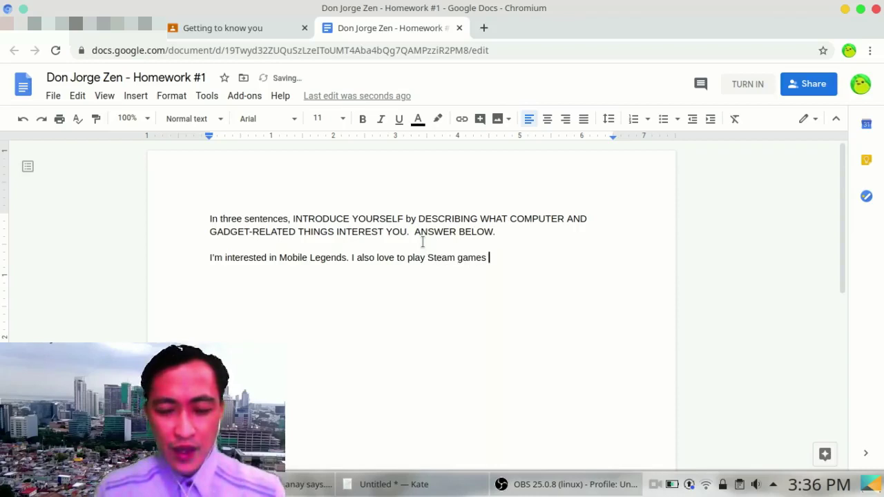
{"action": "type", "text": " ."}
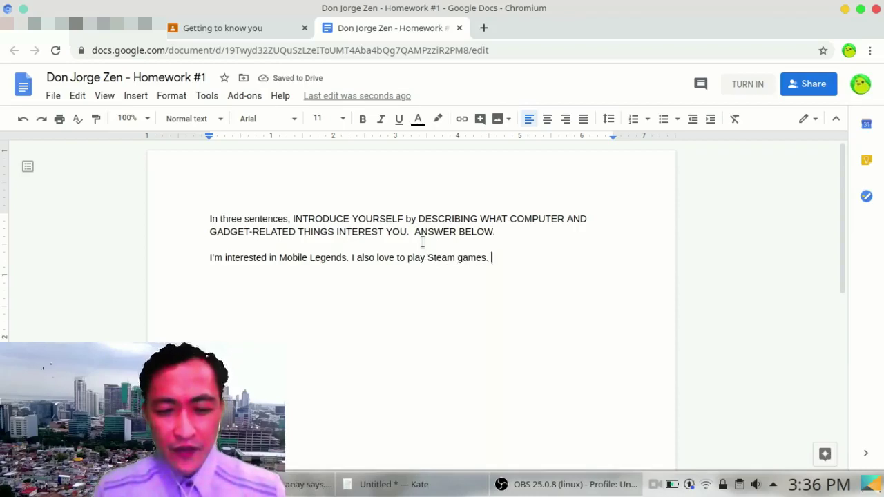
{"action": "type", "text": "Finally"}
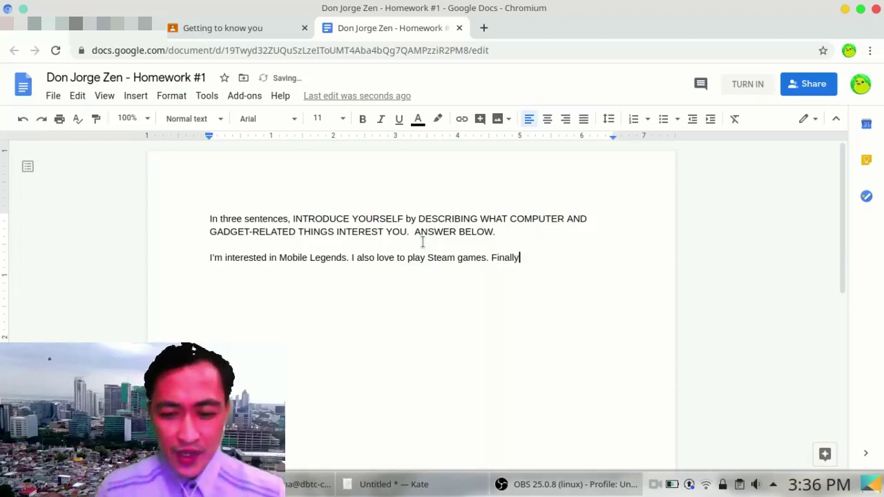
{"action": "type", "text": ", I li"}
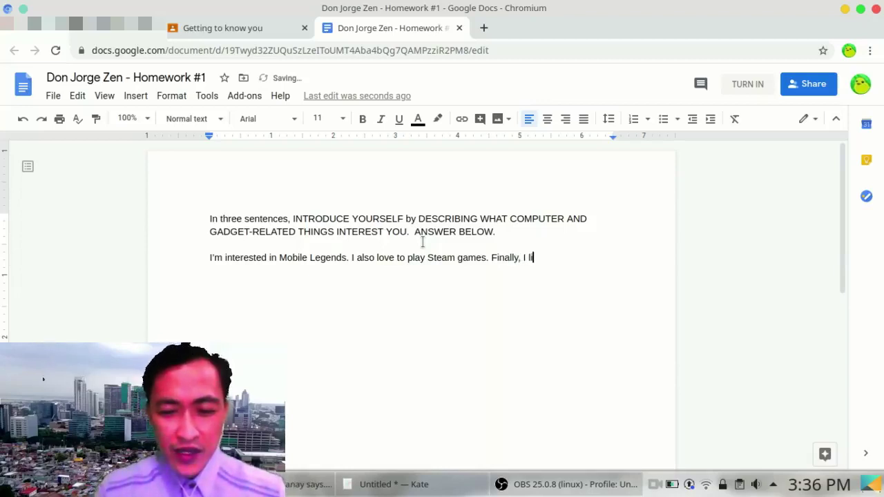
{"action": "type", "text": "ke to "}
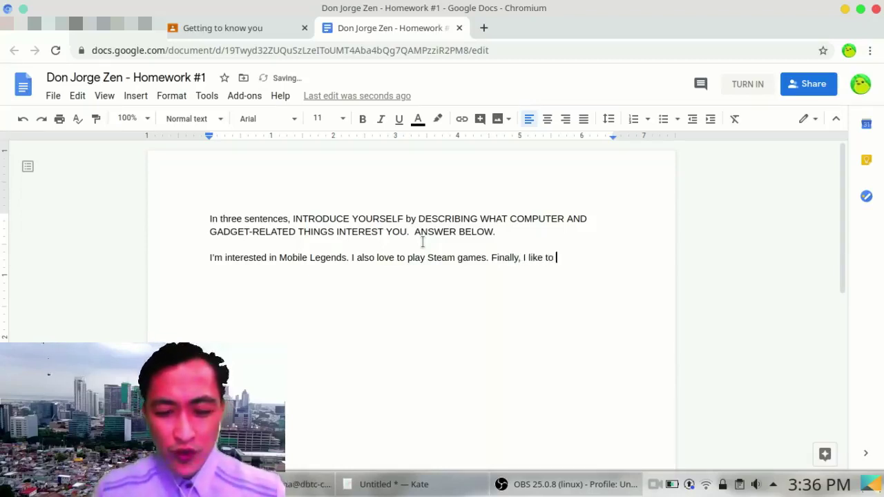
{"action": "type", "text": "make my own "}
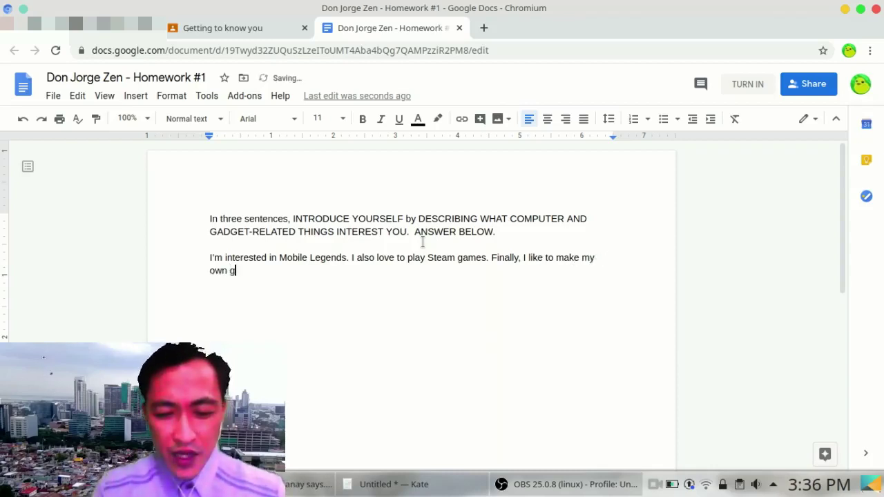
{"action": "type", "text": "games."}
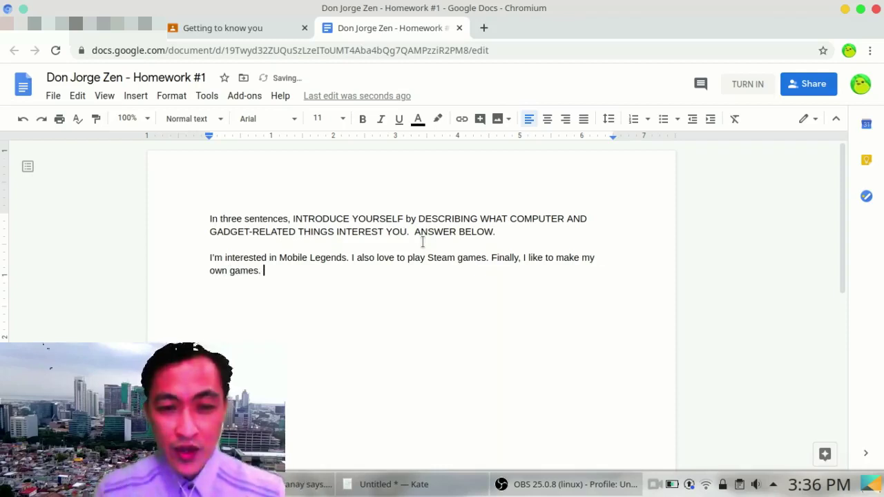
{"action": "key", "text": "BackSpace"}
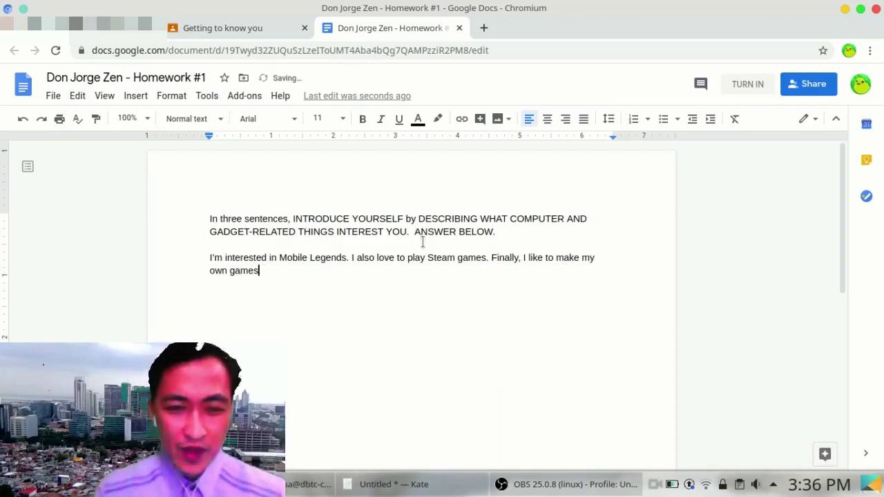
{"action": "type", "text": "."}
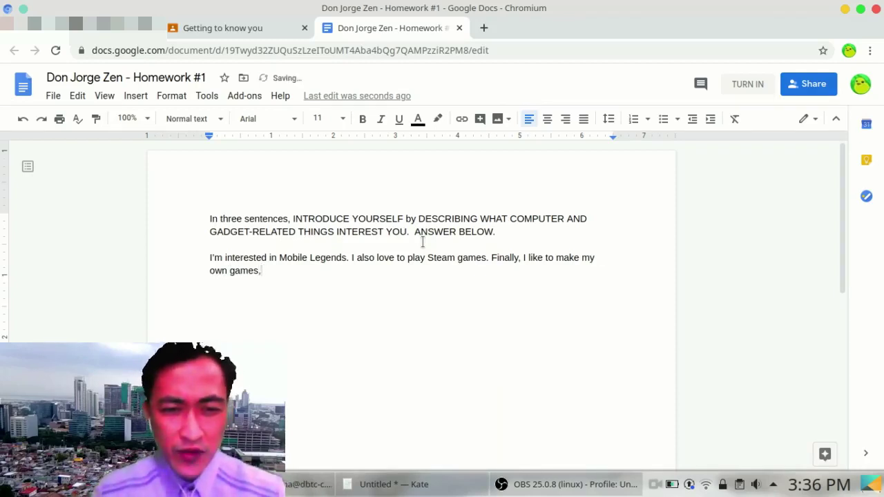
{"action": "type", "text": " using"}
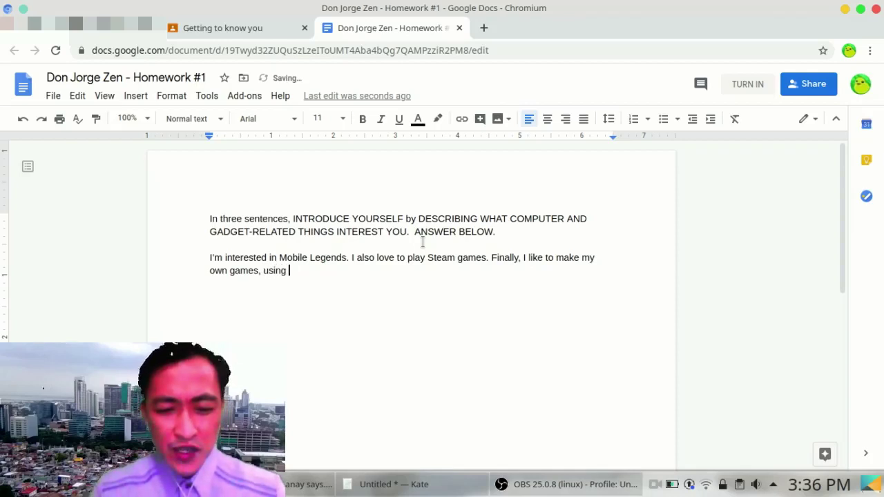
{"action": "type", "text": " Scratch."}
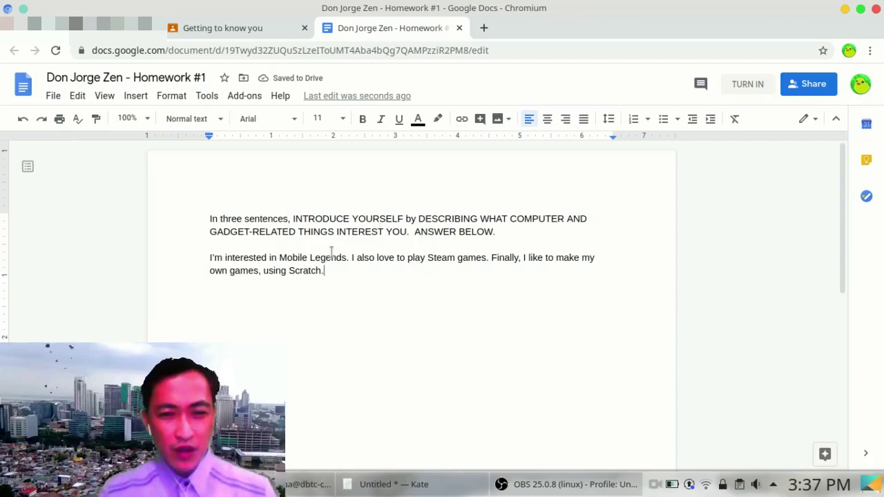
Step: Hand in the finished Homework #1 with TURN IN
{"action": "left_click", "coordinate": [420, 246]}
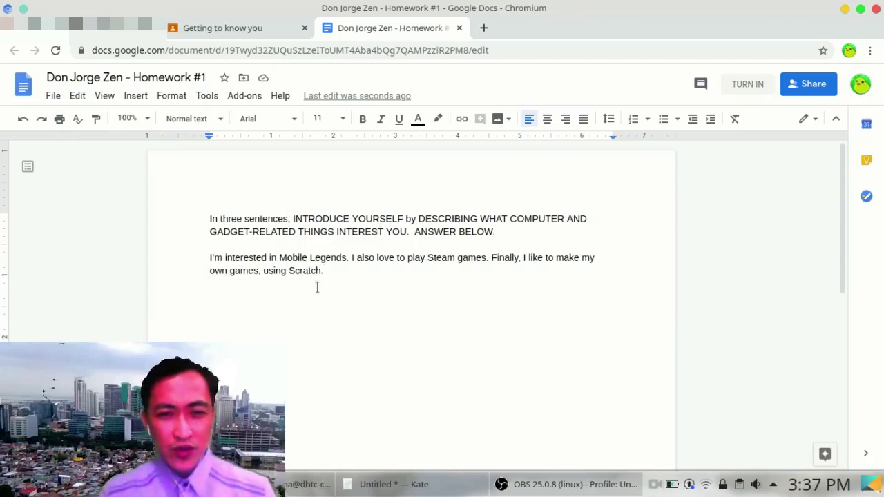
{"action": "left_click", "coordinate": [299, 270]}
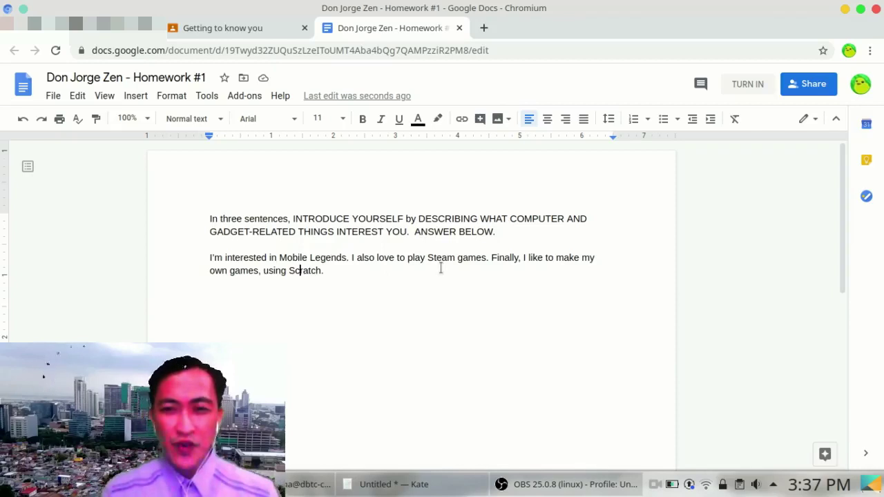
{"action": "left_click", "coordinate": [747, 84]}
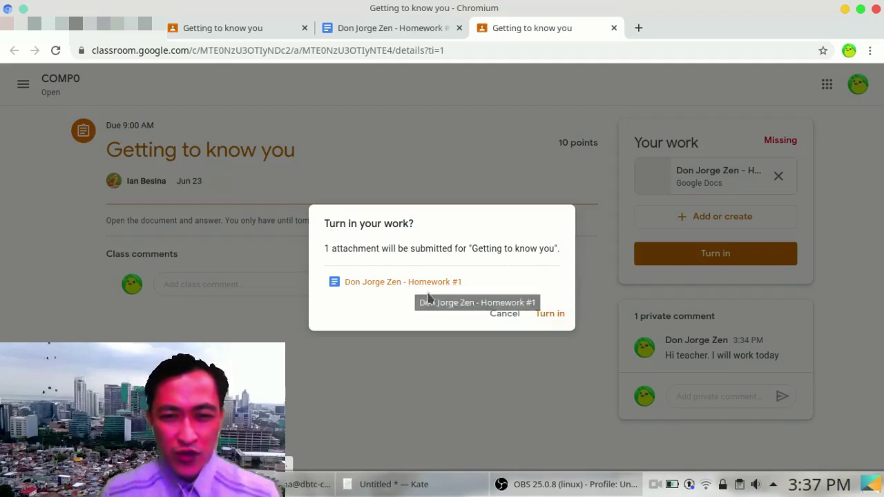
Step: Turn in the Homework #1 document, then return to the COMP0 class stream
{"action": "left_click", "coordinate": [542, 319]}
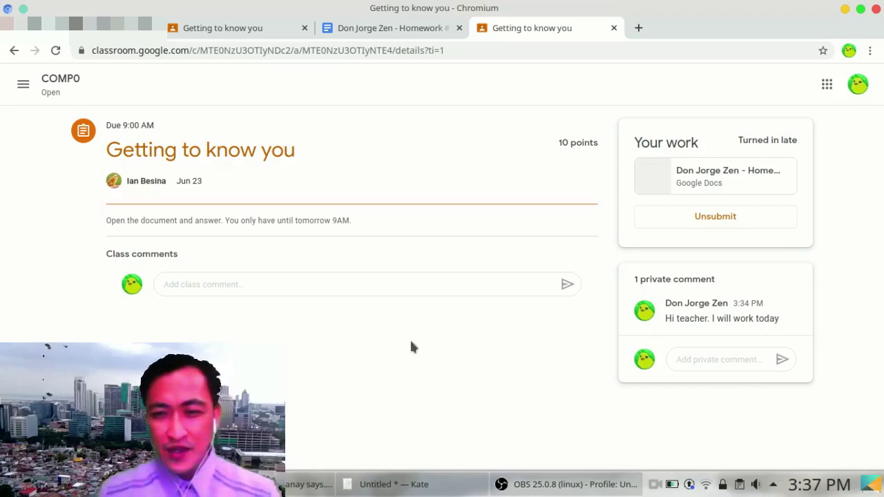
{"action": "left_click", "coordinate": [24, 85]}
{"action": "left_click", "coordinate": [28, 233]}
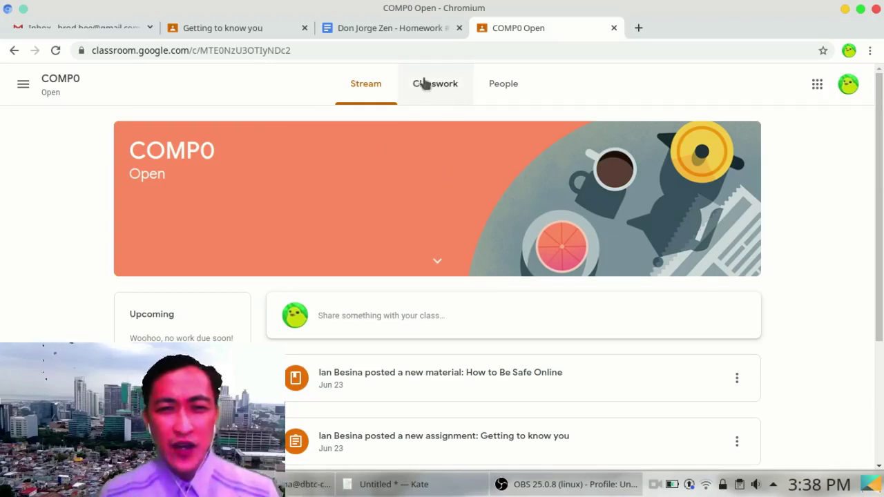
Step: Show the Introductions and Orientation topic on Classwork and open the Be Safe Online video
{"action": "left_click", "coordinate": [426, 96]}
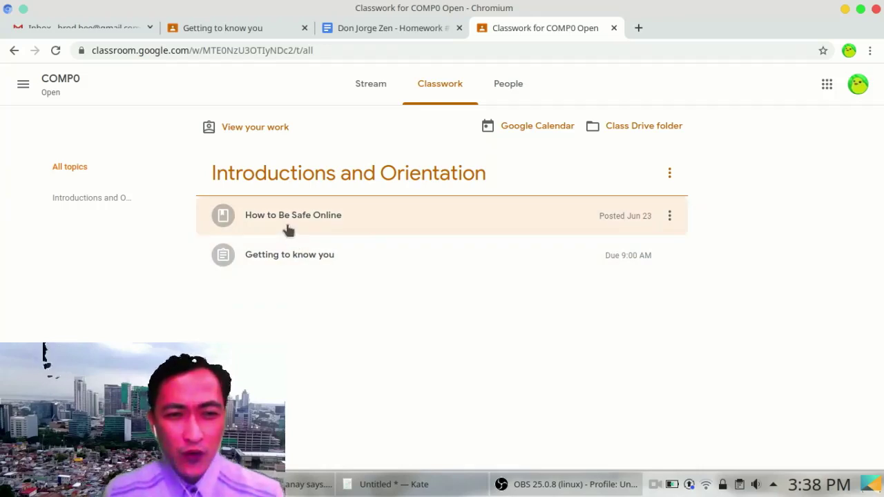
{"action": "left_click", "coordinate": [113, 199]}
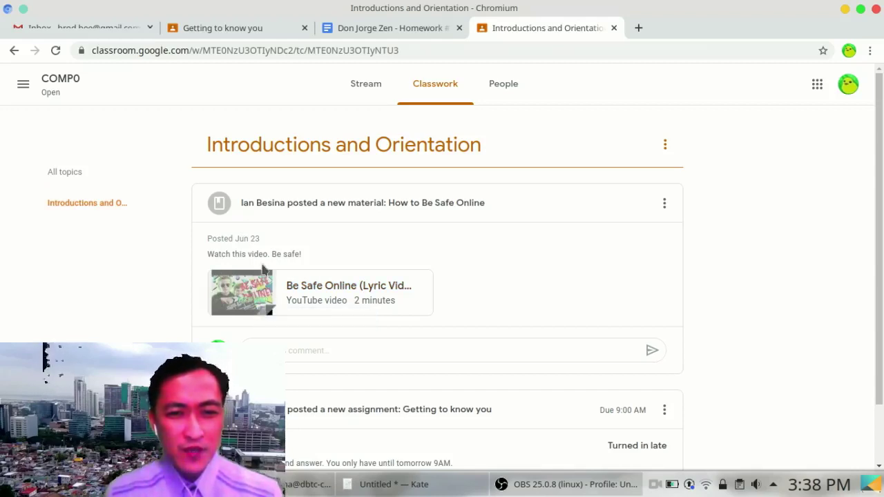
{"action": "left_click", "coordinate": [254, 299]}
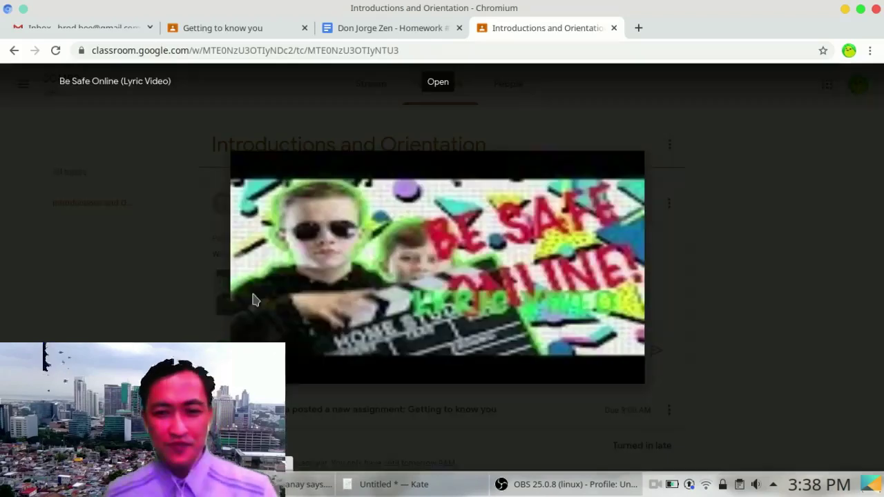
{"action": "left_click", "coordinate": [428, 276]}
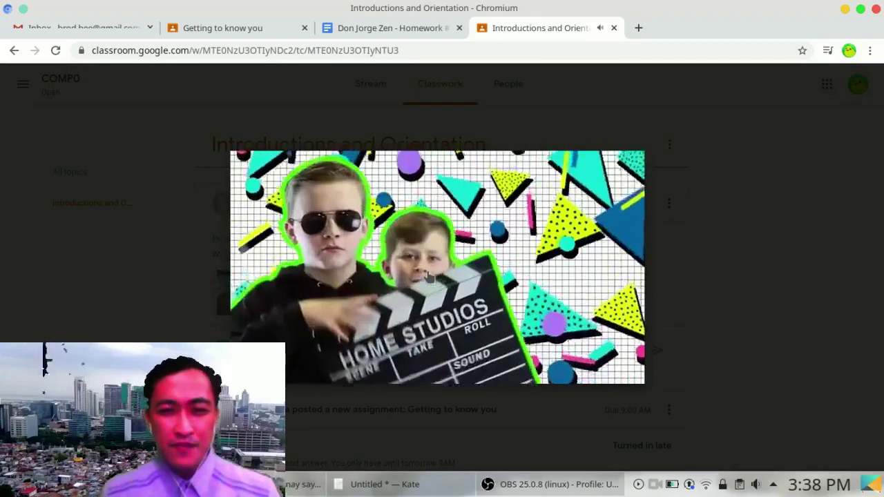
{"action": "mouse_move", "coordinate": [588, 289]}
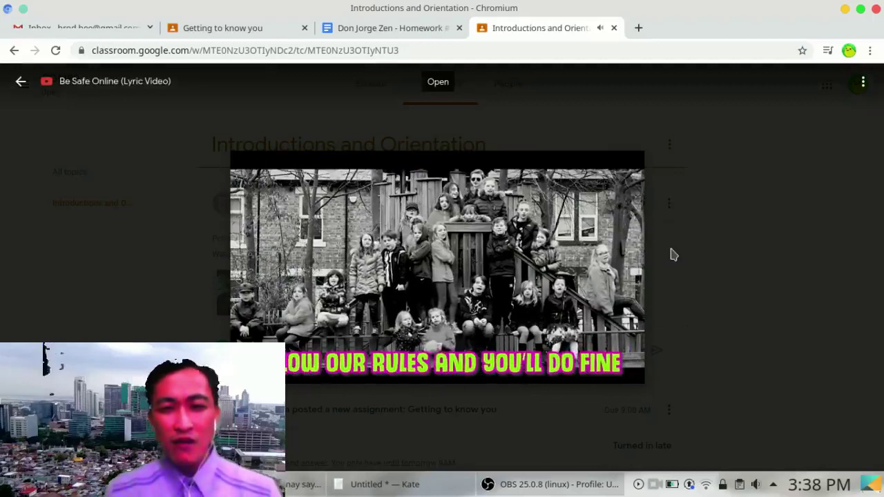
{"action": "mouse_move", "coordinate": [570, 318]}
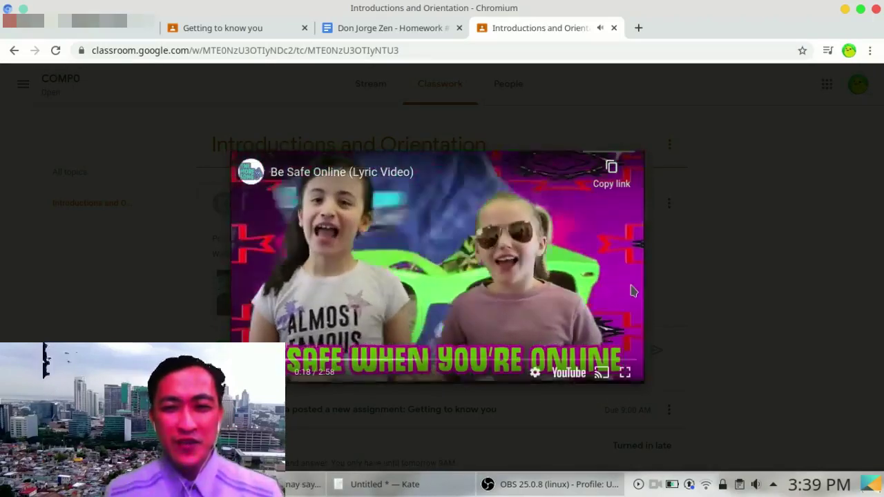
{"action": "left_click", "coordinate": [464, 149]}
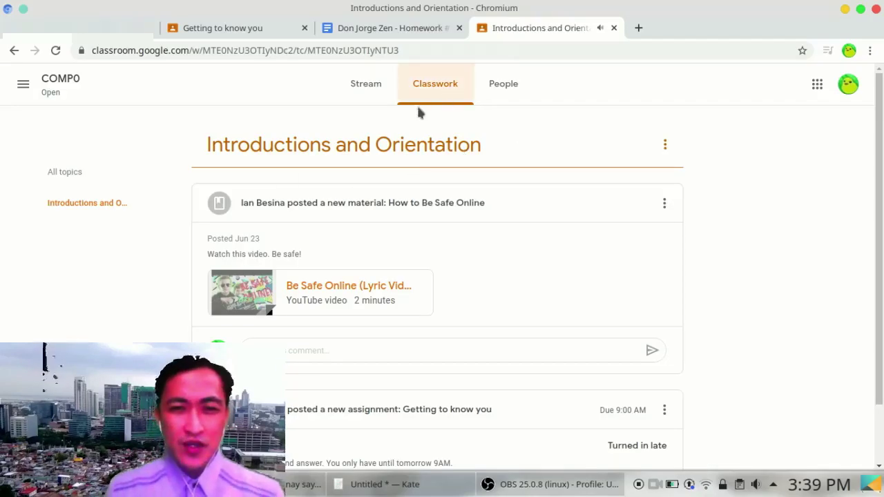
{"action": "left_click", "coordinate": [431, 88]}
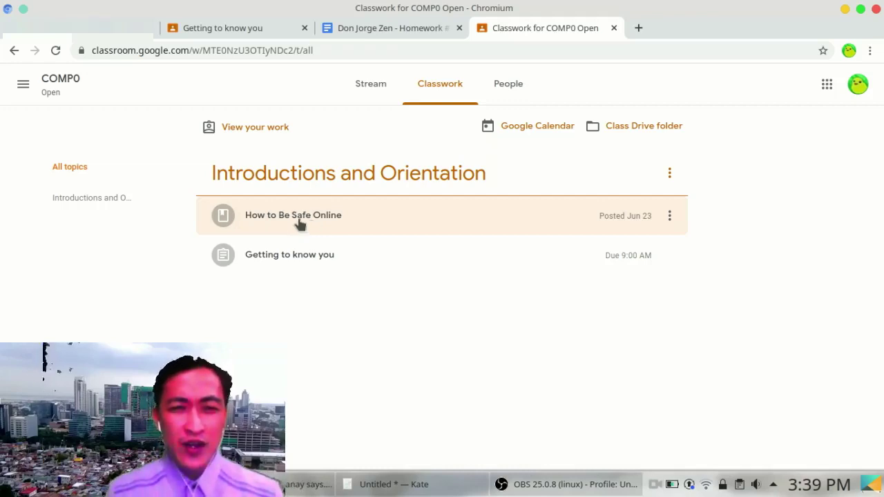
Step: Look over the COMP0 stream, then go to its Classwork page listing Introductions and Orientation
{"action": "left_click", "coordinate": [366, 88]}
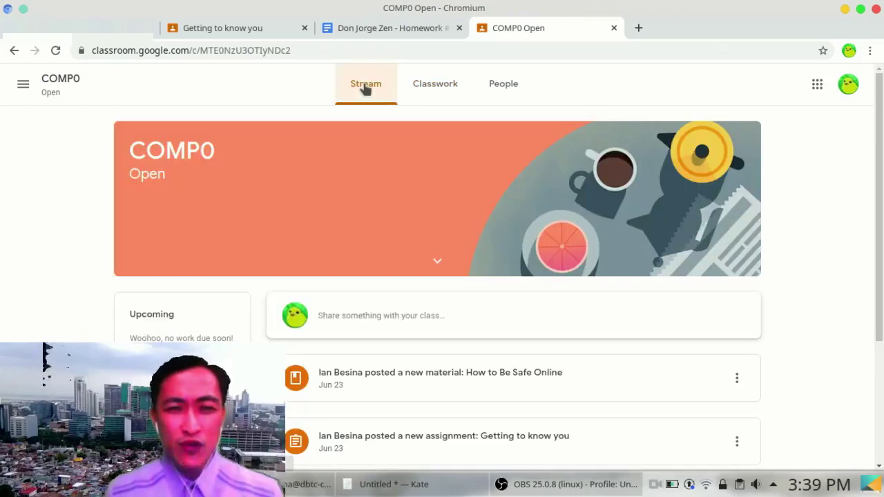
{"action": "left_click_drag", "start_coordinate": [879, 151], "coordinate": [879, 216]}
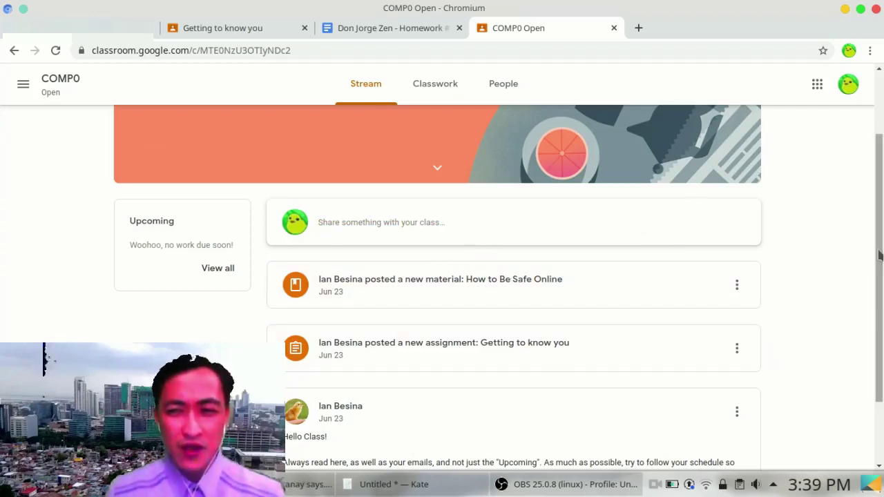
{"action": "left_click_drag", "start_coordinate": [880, 251], "coordinate": [880, 195]}
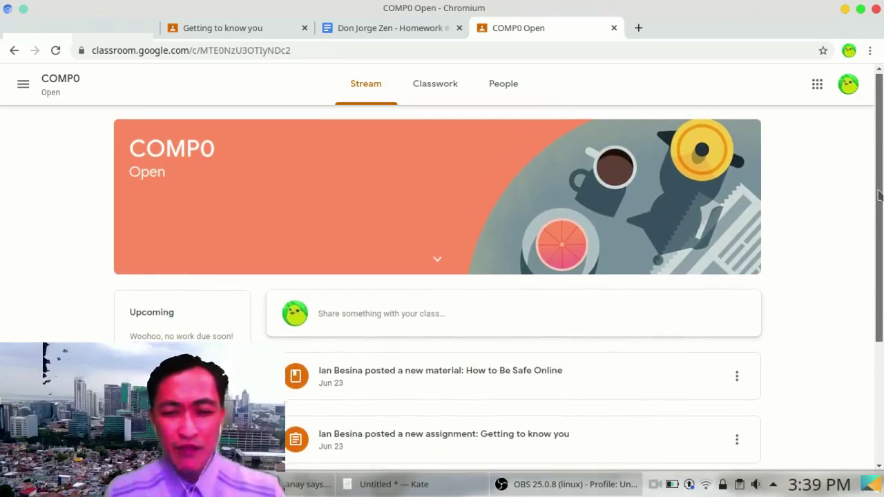
{"action": "scroll", "coordinate": [745, 246], "scroll_direction": "down", "scroll_amount": 2}
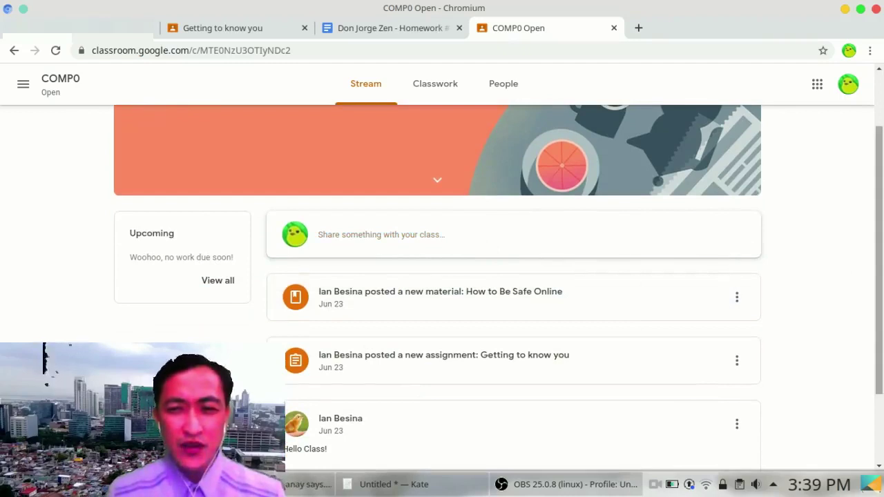
{"action": "scroll", "coordinate": [794, 242], "scroll_direction": "up", "scroll_amount": 2}
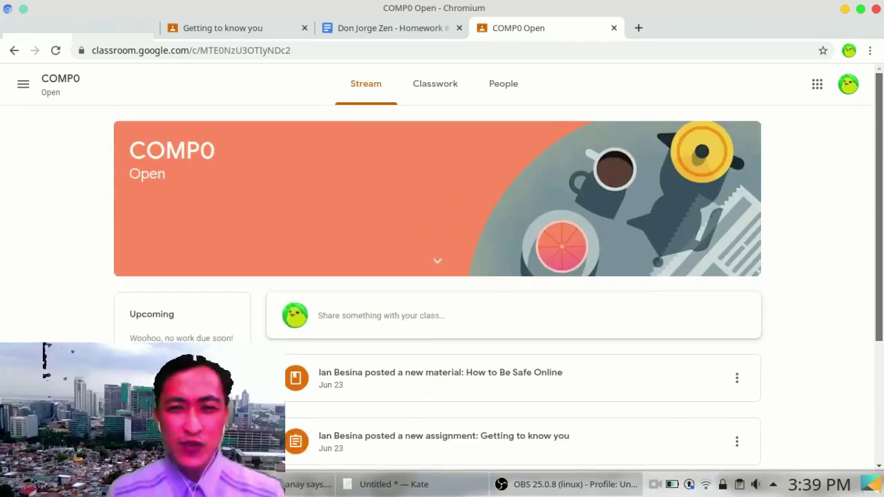
{"action": "left_click", "coordinate": [426, 86]}
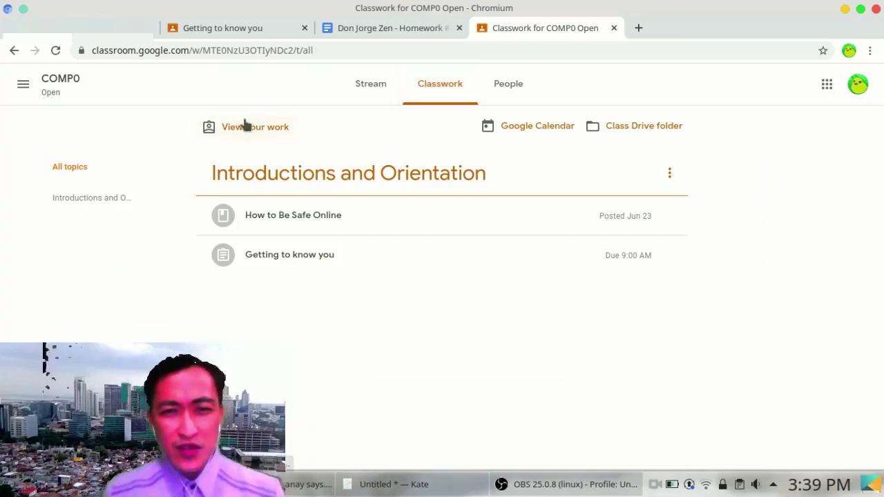
Step: Open the class calendar, accept Philippine Standard Time, then close it back to Classwork
{"action": "left_click", "coordinate": [532, 131]}
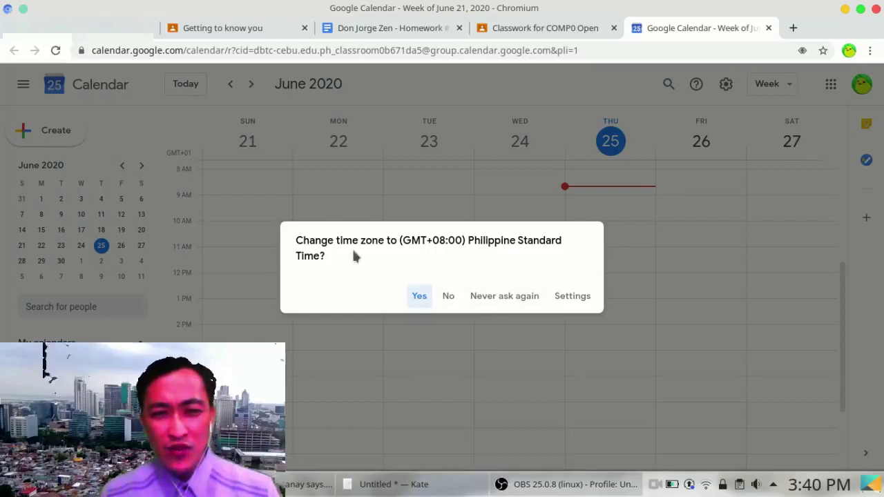
{"action": "left_click", "coordinate": [419, 297]}
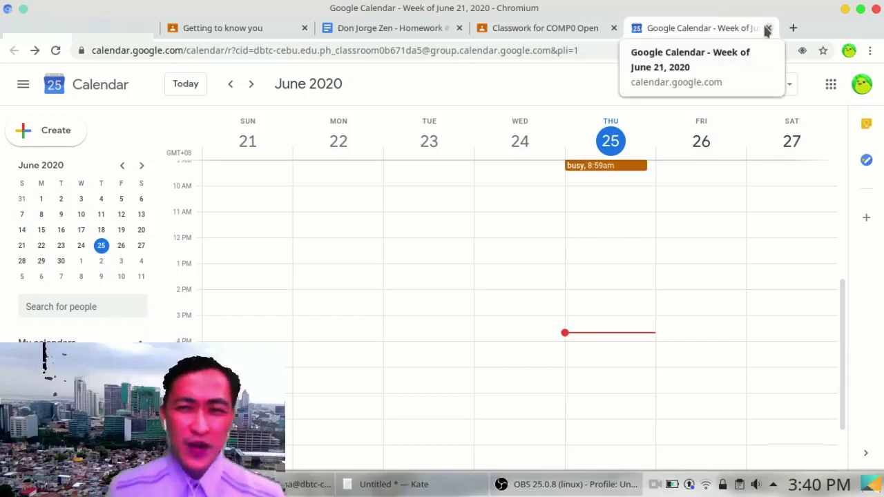
{"action": "left_click", "coordinate": [767, 28]}
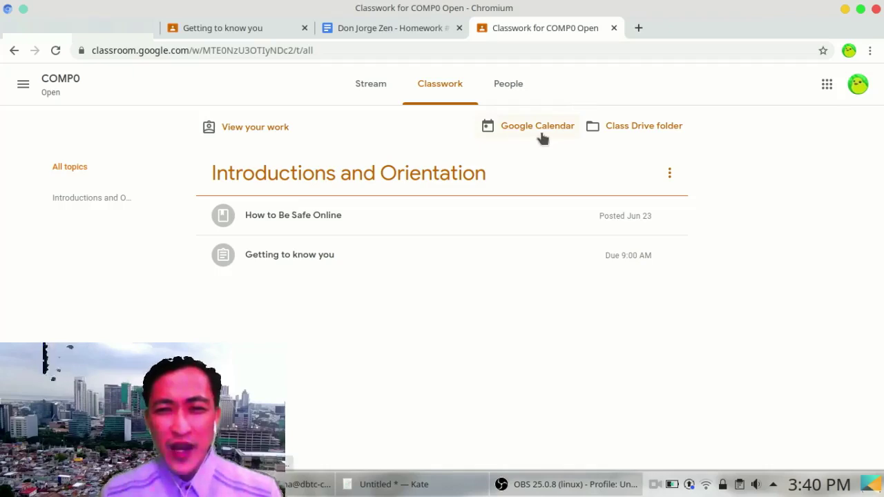
Step: Open the COMP0 class Drive folder, select the homework document, then return to Classwork
{"action": "left_click", "coordinate": [625, 131]}
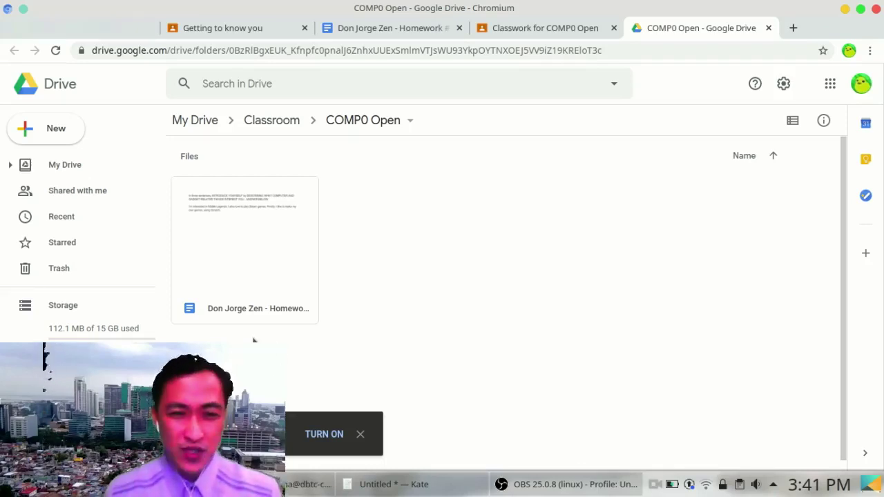
{"action": "left_click", "coordinate": [261, 234]}
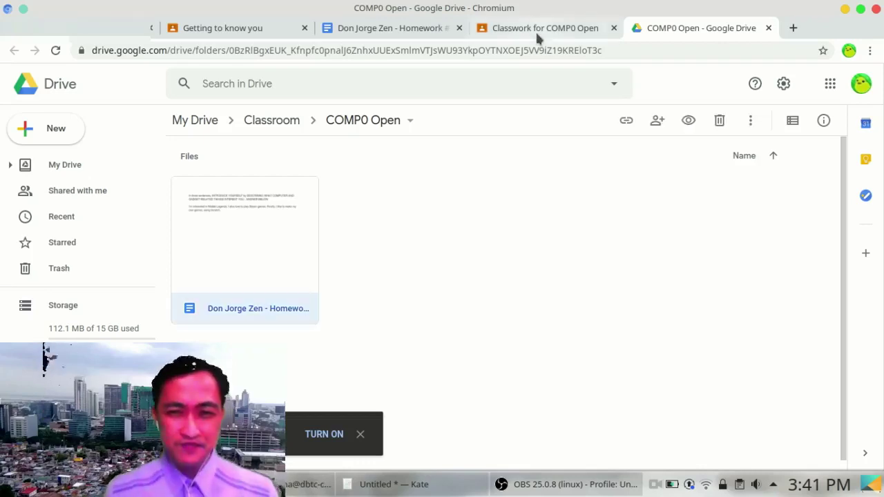
{"action": "left_click", "coordinate": [535, 30]}
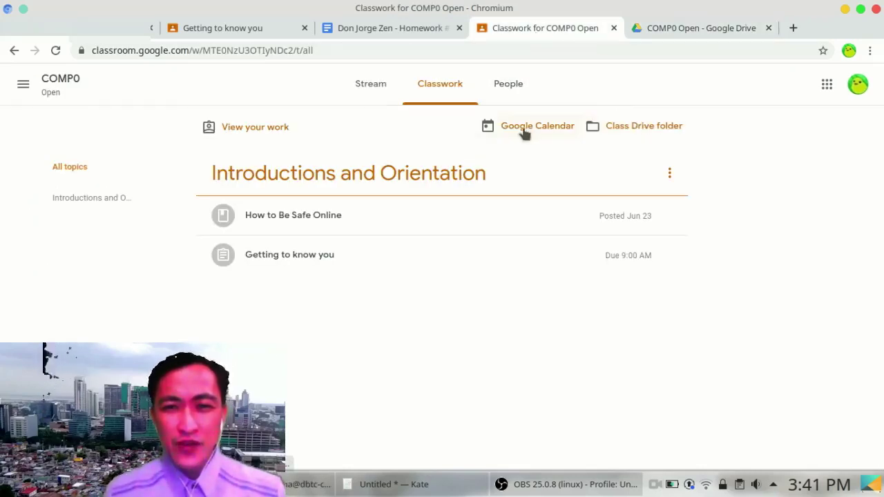
Step: View your work showing Getting to know you turned in late, then go back
{"action": "left_click", "coordinate": [260, 132]}
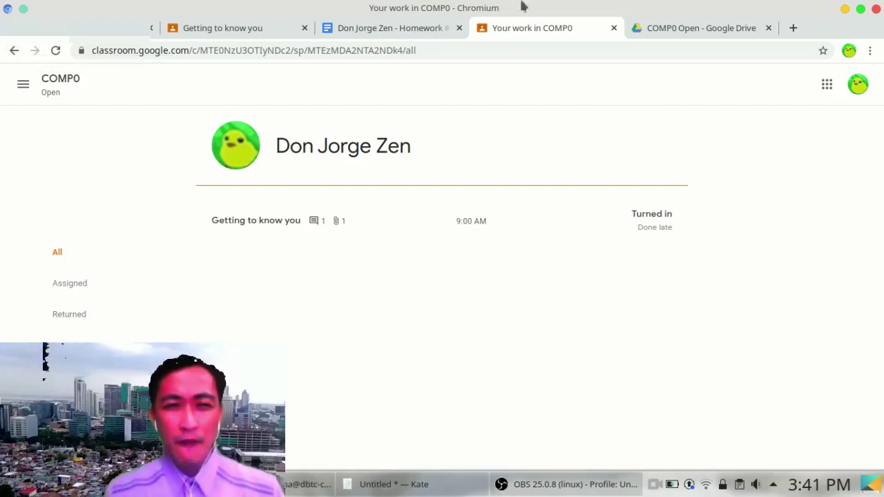
{"action": "left_click", "coordinate": [13, 52]}
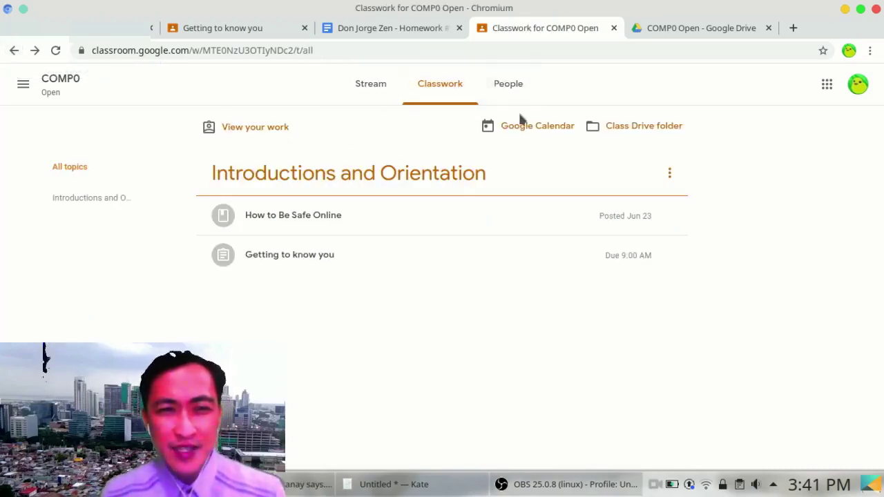
Step: Check the class's People list, then go to the all-classes home page
{"action": "left_click", "coordinate": [508, 81]}
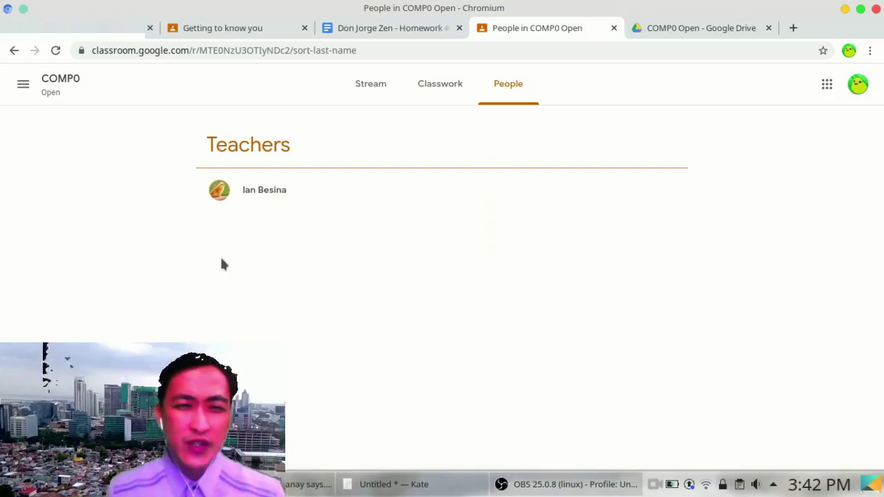
{"action": "left_click", "coordinate": [22, 85]}
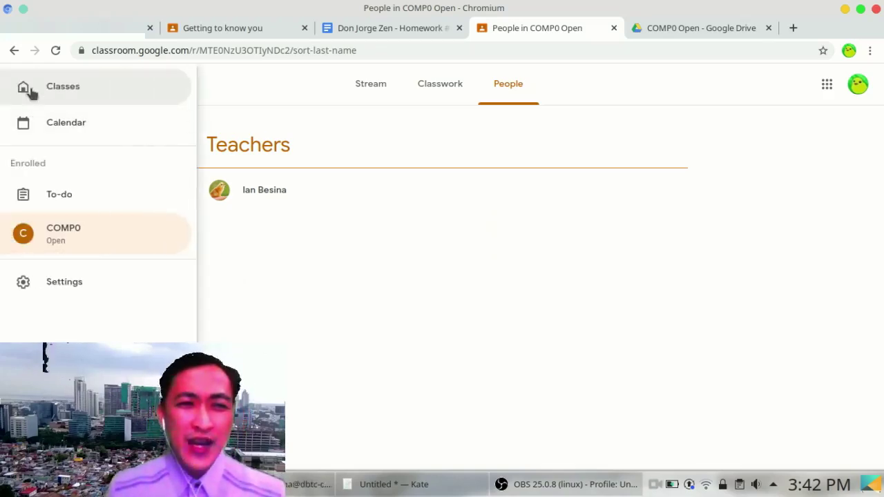
{"action": "left_click", "coordinate": [31, 92]}
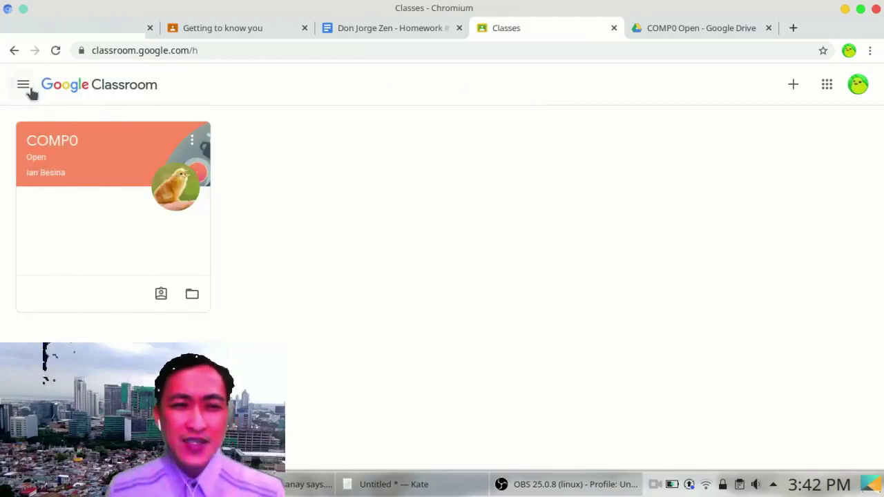
Step: Check the empty To-do list, then return to the COMP0 stream
{"action": "left_click", "coordinate": [23, 86]}
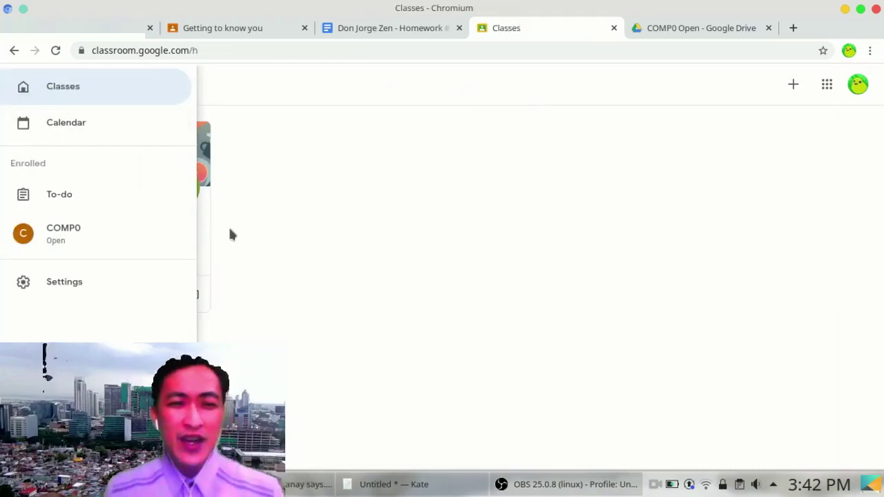
{"action": "left_click", "coordinate": [75, 196]}
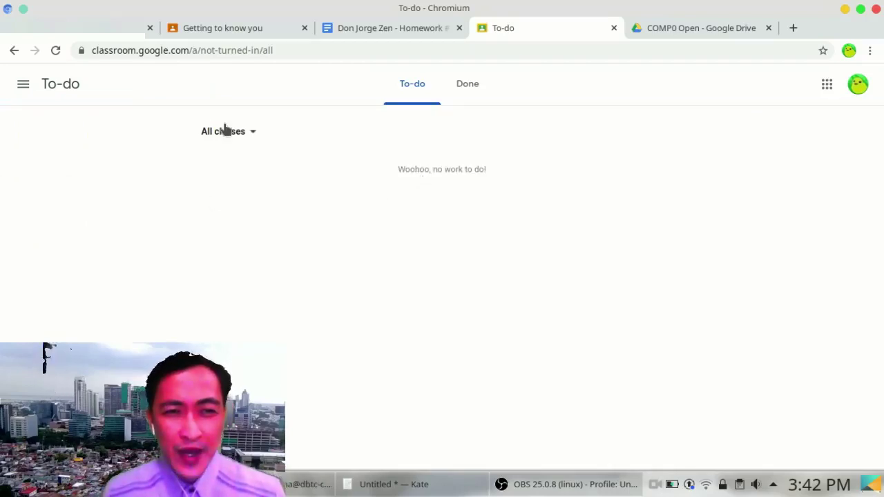
{"action": "left_click", "coordinate": [22, 84]}
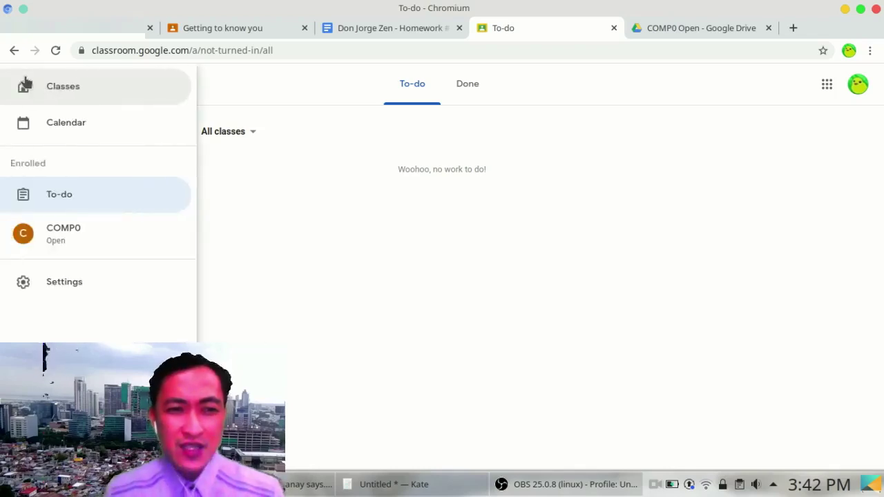
{"action": "left_click", "coordinate": [58, 251]}
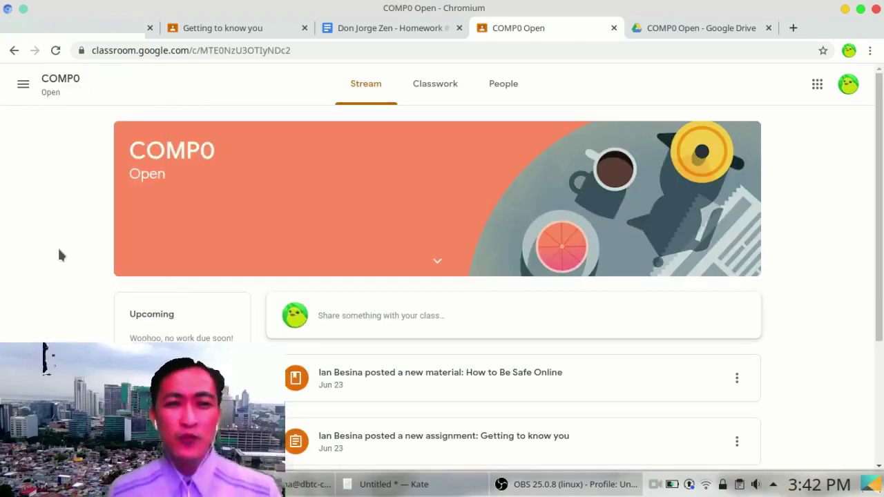
Step: Scroll to the Hello Class announcement, then switch to the Gmail inbox tab
{"action": "scroll", "coordinate": [58, 255], "scroll_direction": "down", "scroll_amount": 5}
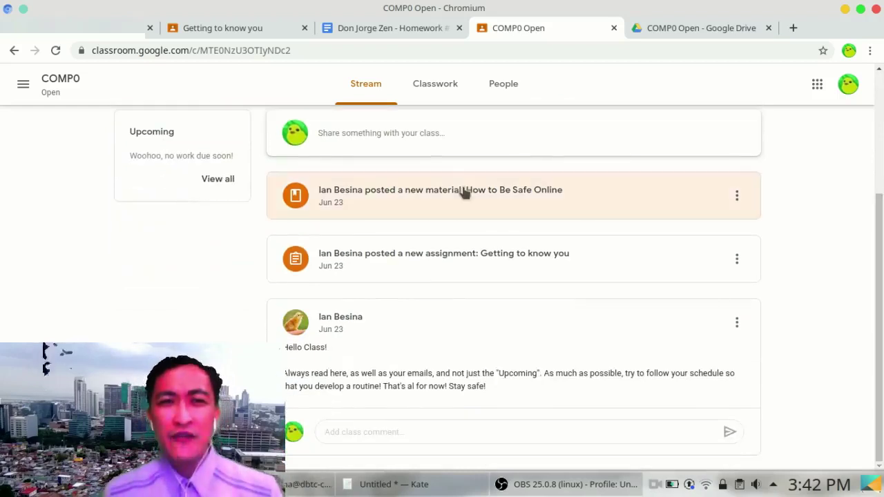
{"action": "left_click", "coordinate": [110, 29]}
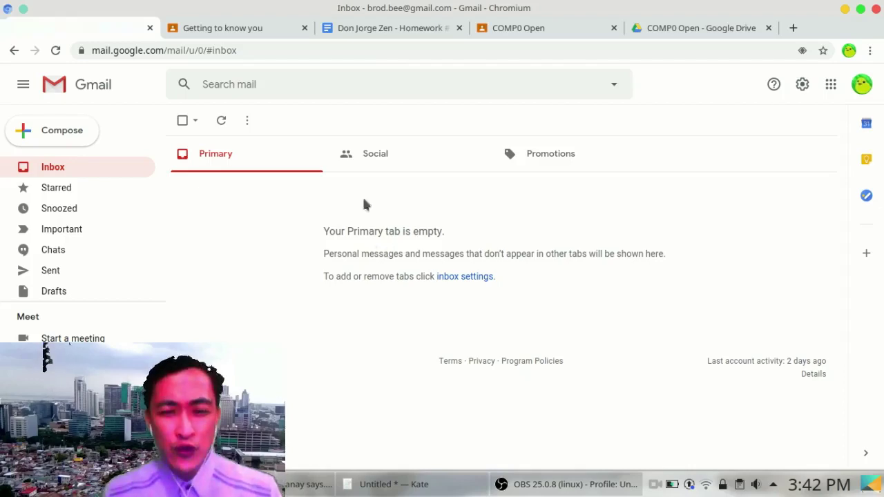
Step: Close the Classroom, Drive, homework and assignment tabs, leaving Gmail, and show the Google apps list
{"action": "key", "text": "ctrl+w"}
{"action": "left_click", "coordinate": [613, 28]}
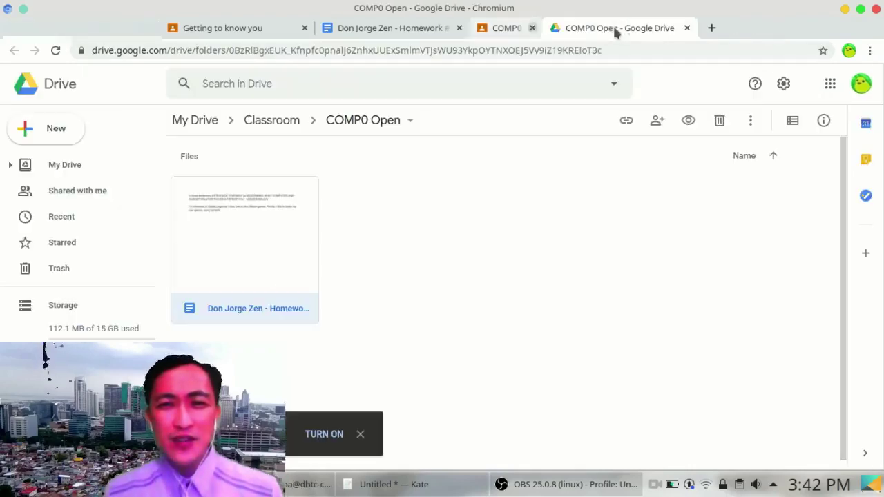
{"action": "left_click", "coordinate": [613, 28]}
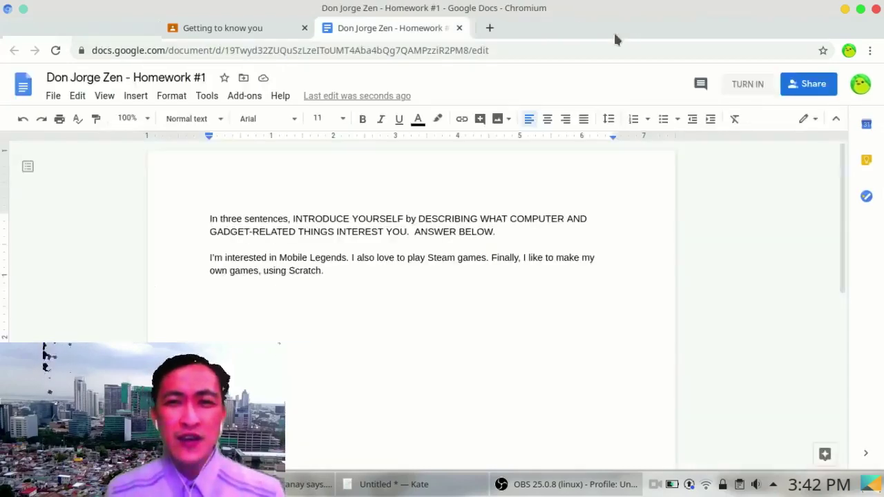
{"action": "left_click", "coordinate": [459, 28]}
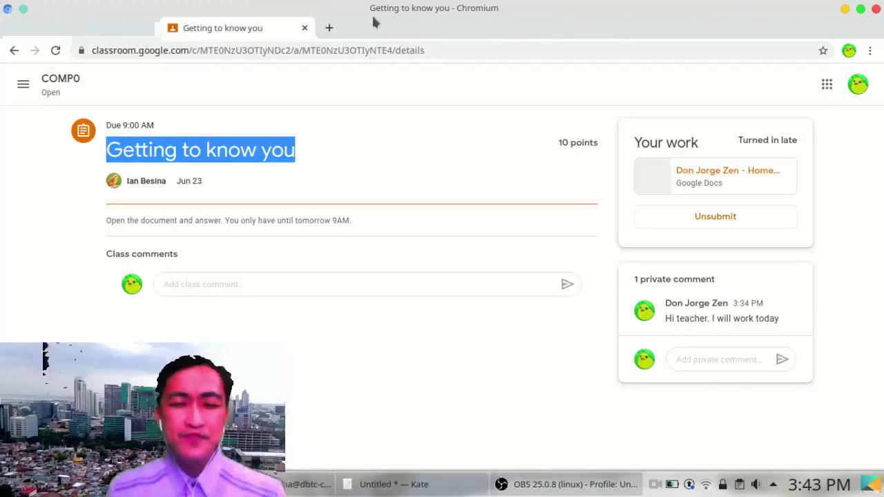
{"action": "left_click", "coordinate": [304, 28]}
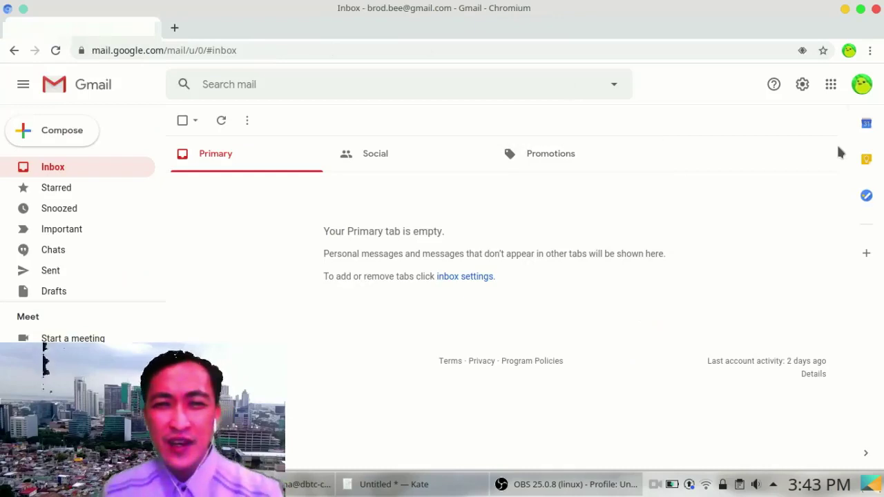
{"action": "left_click", "coordinate": [831, 86]}
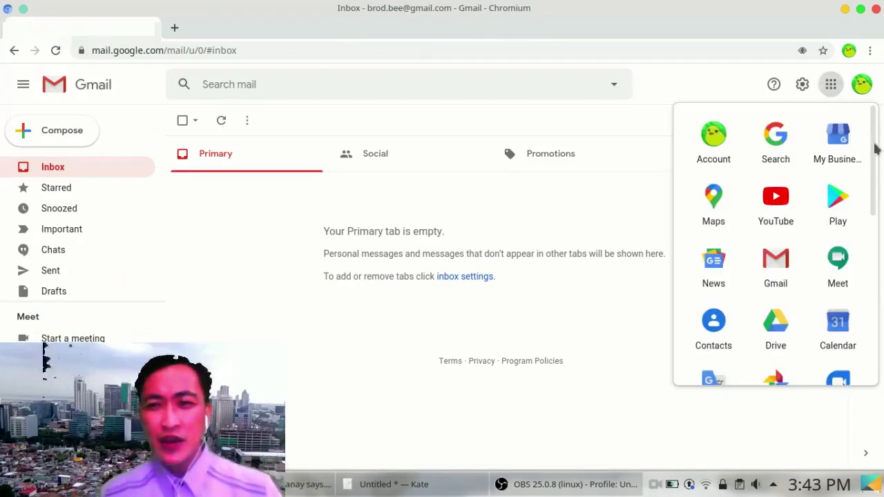
{"action": "left_click_drag", "start_coordinate": [875, 148], "coordinate": [869, 305]}
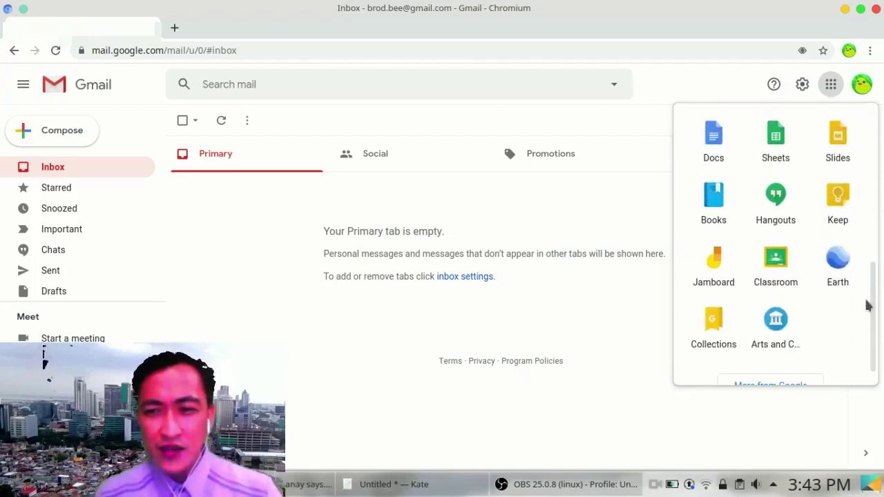
Step: Launch Google Docs, browse the template gallery, then start a new blank Untitled document
{"action": "left_click", "coordinate": [721, 156]}
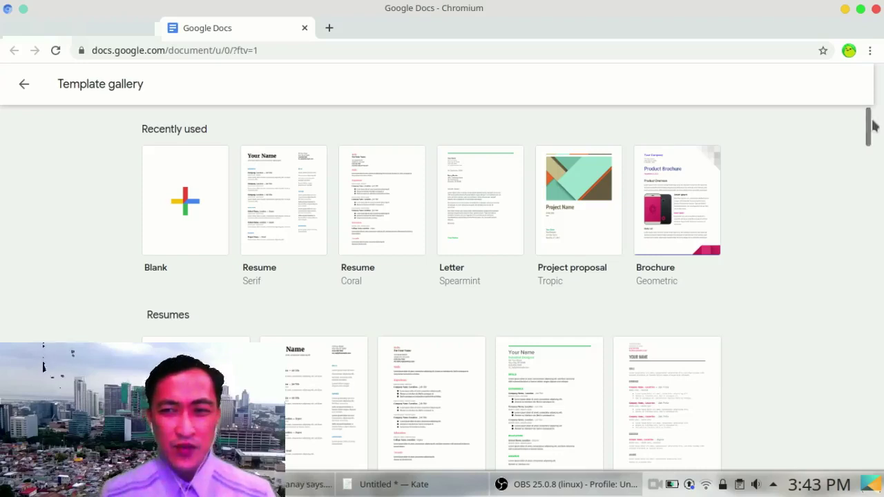
{"action": "left_click_drag", "start_coordinate": [870, 128], "coordinate": [873, 178]}
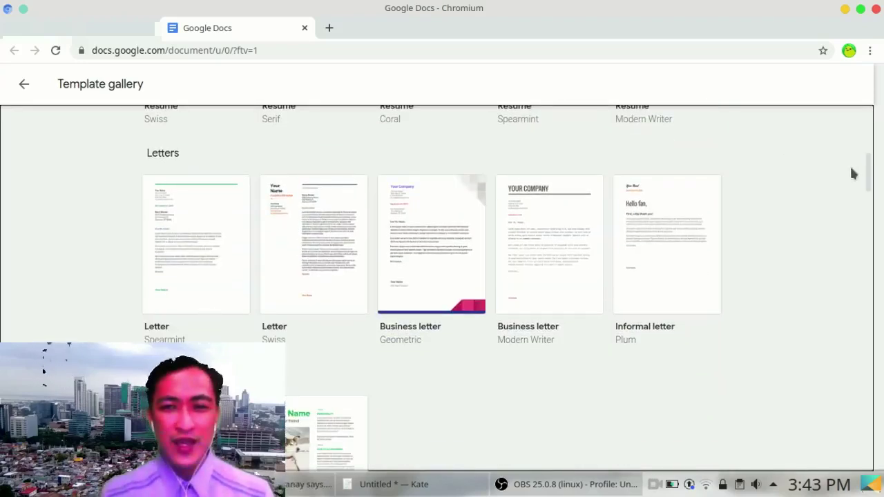
{"action": "left_click_drag", "start_coordinate": [869, 173], "coordinate": [870, 285]}
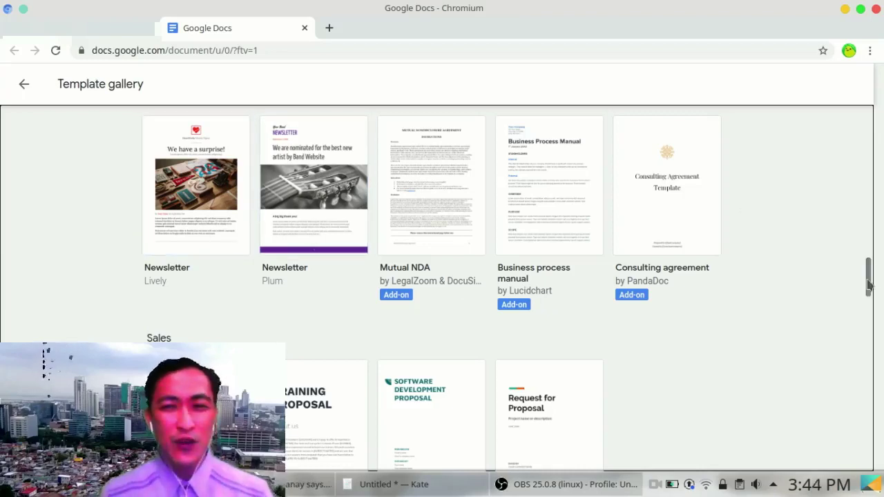
{"action": "left_click_drag", "start_coordinate": [869, 284], "coordinate": [870, 118]}
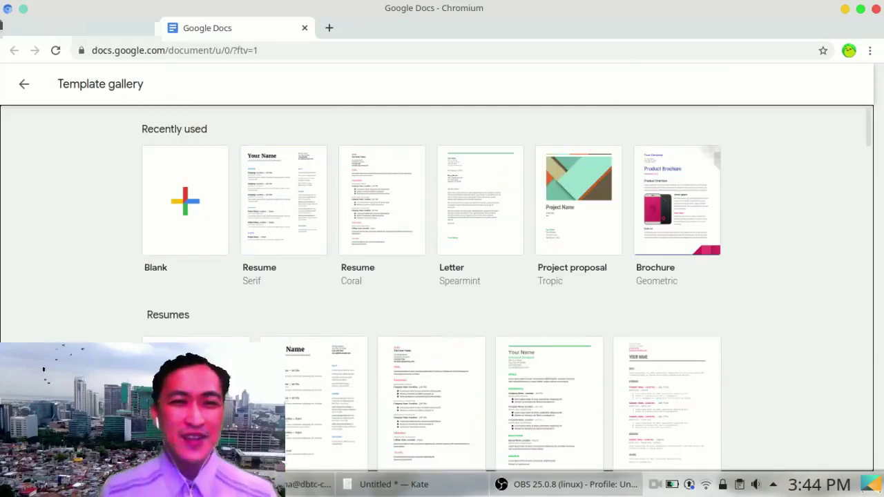
{"action": "left_click", "coordinate": [23, 84]}
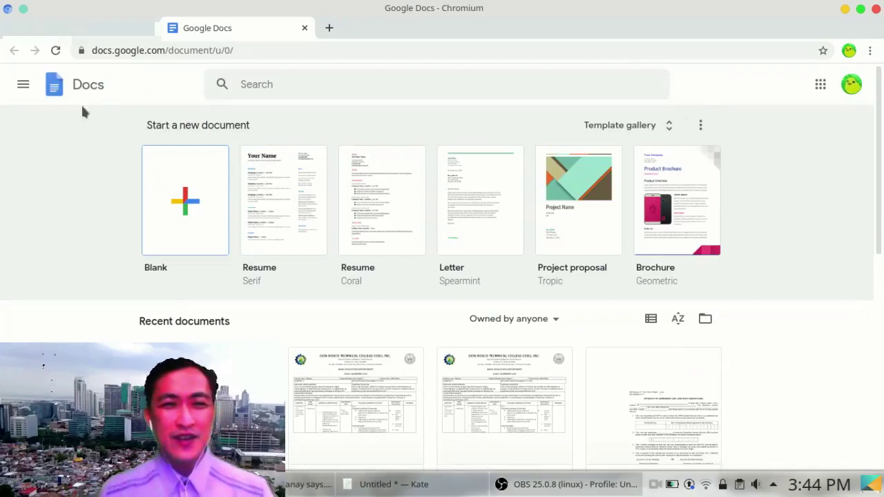
{"action": "left_click", "coordinate": [197, 211]}
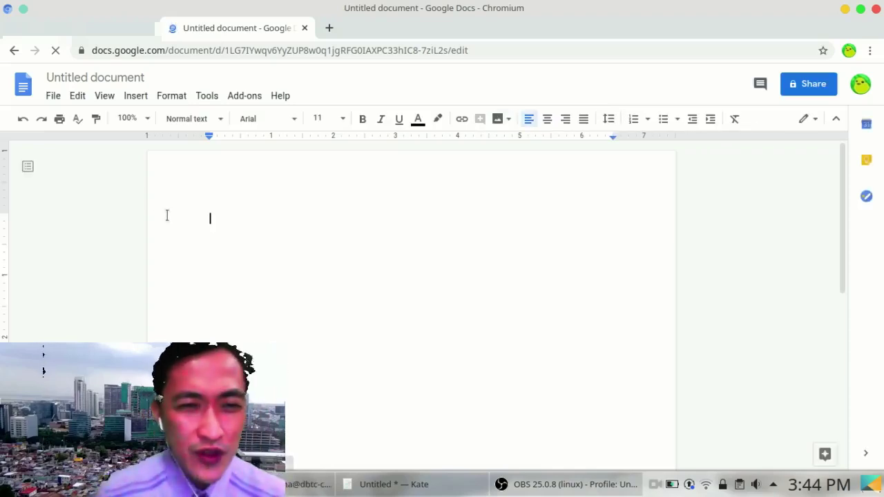
Step: Rename the untitled blank document to 'My First Document'
{"action": "left_click", "coordinate": [149, 78]}
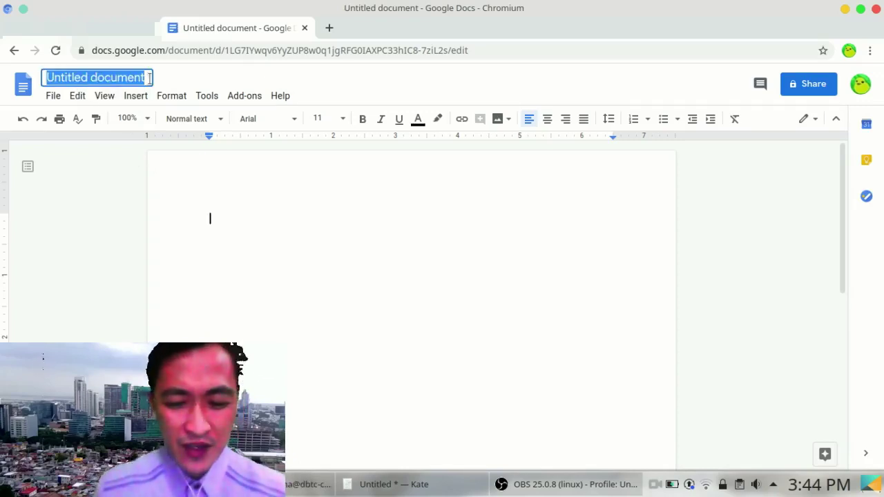
{"action": "type", "text": "My First"}
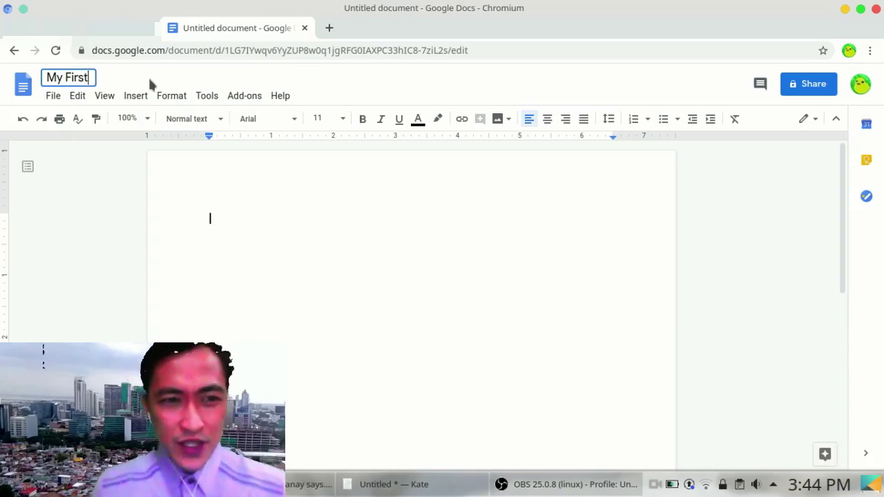
{"action": "type", "text": " Documen"}
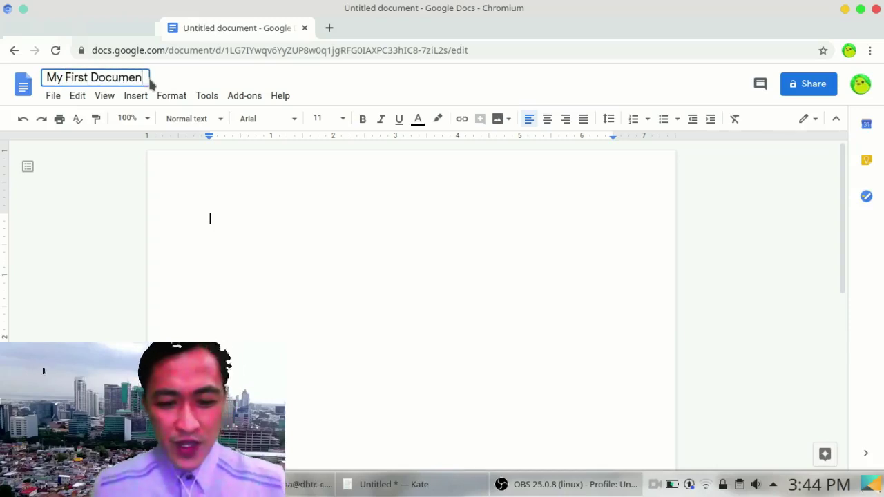
{"action": "type", "text": "t"}
{"action": "left_click", "coordinate": [263, 244]}
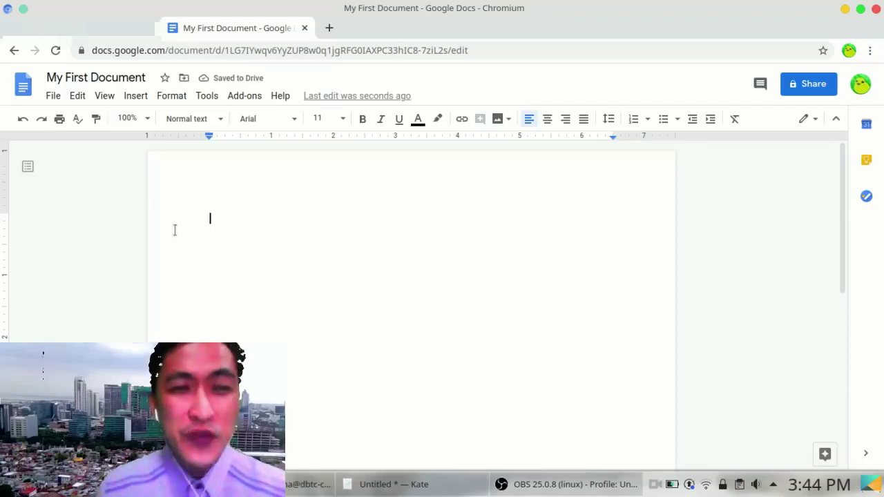
Step: Look through the File > Download format options, then dismiss the menu
{"action": "left_click", "coordinate": [49, 98]}
{"action": "mouse_move", "coordinate": [77, 221]}
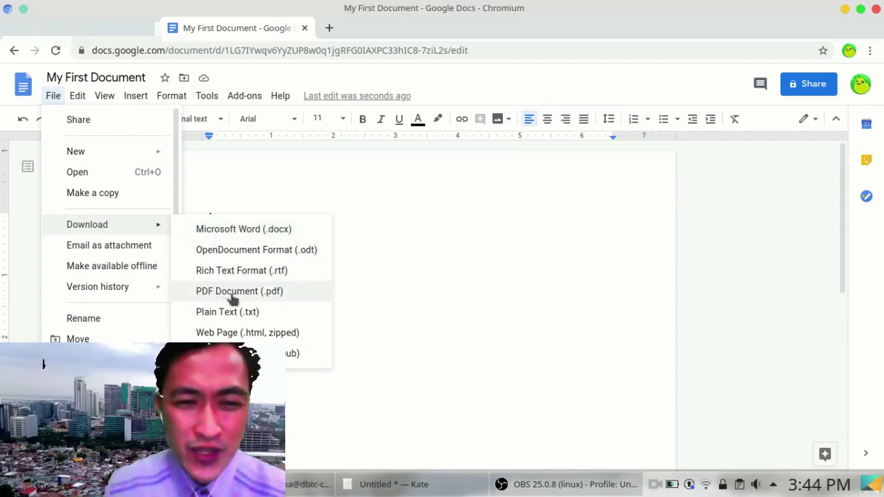
{"action": "left_click", "coordinate": [346, 266]}
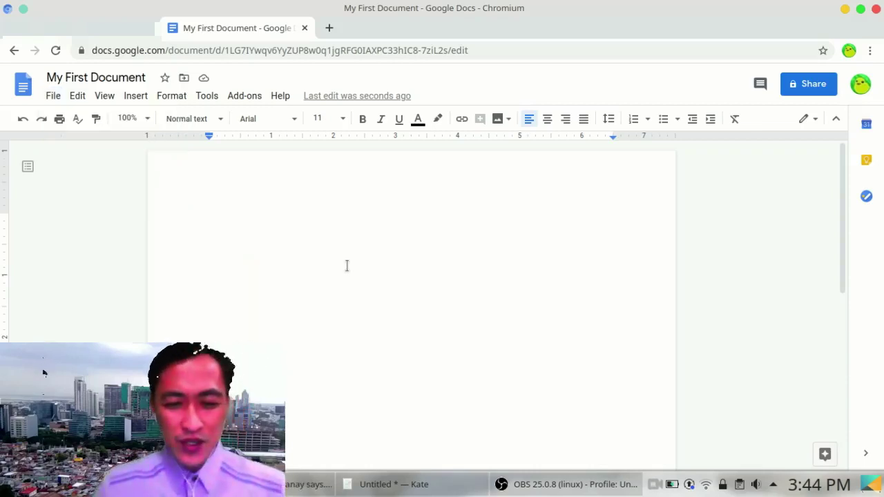
Step: Type a line of random test text, then a 'Hello World!' line below it
{"action": "type", "text": "jslbblnlkdmn;ln;k'ek'ak;la;lsgjl/skg'alv"}
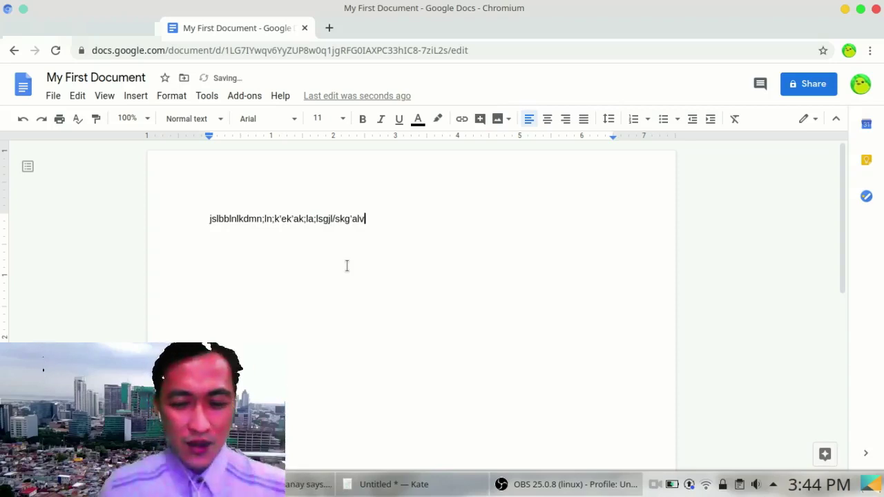
{"action": "key", "text": "Return"}
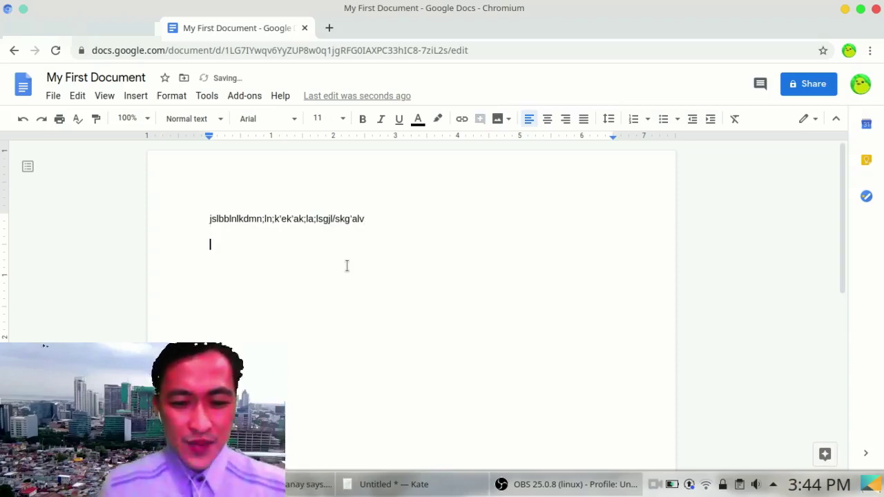
{"action": "type", "text": "Hello World!"}
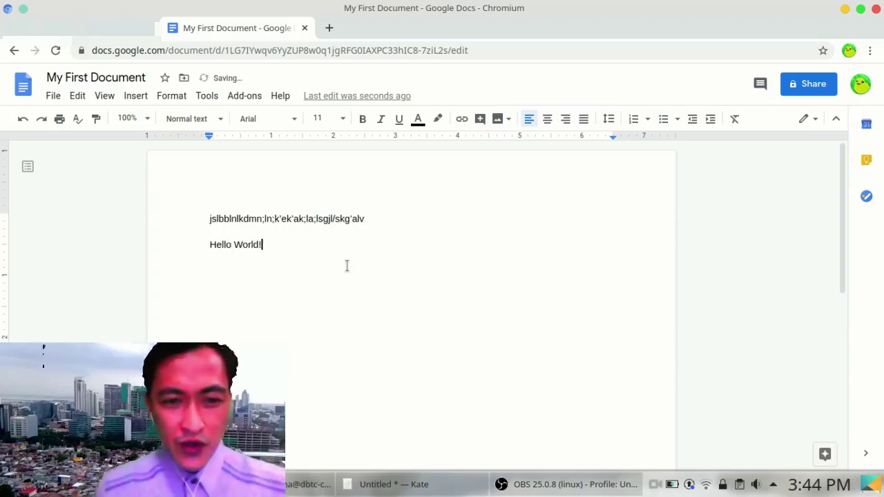
{"action": "key", "text": "Return"}
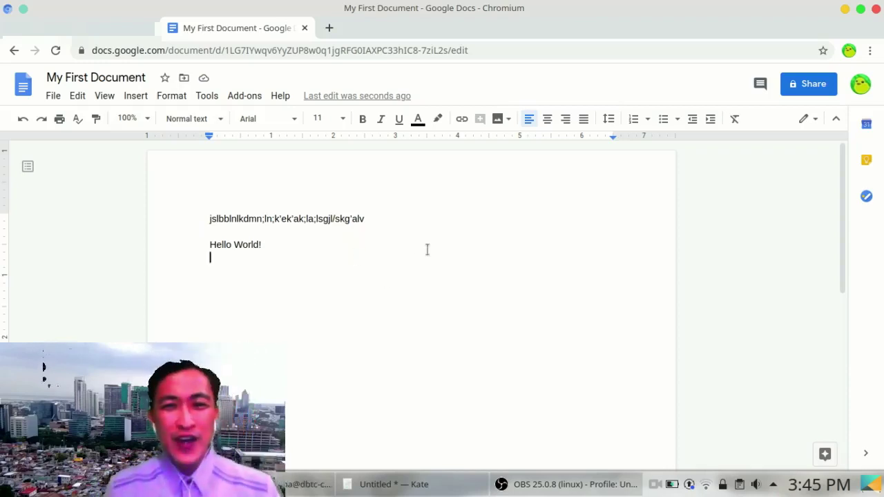
{"action": "left_click", "coordinate": [790, 93]}
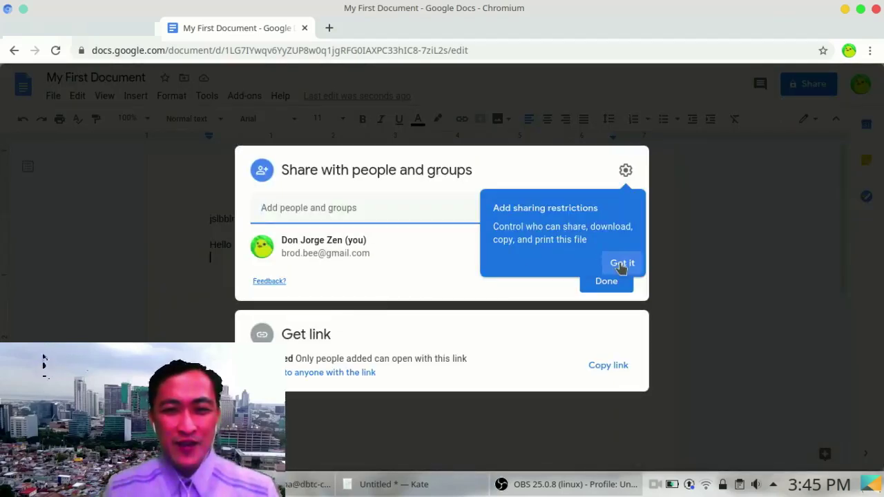
Step: Give anyone with the link Editor access to My First Document and copy the link
{"action": "left_click", "coordinate": [619, 263]}
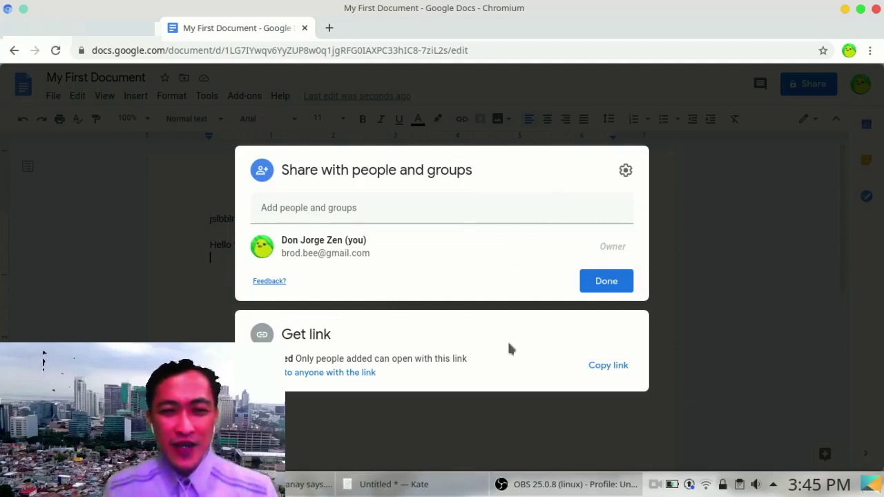
{"action": "left_click", "coordinate": [338, 373]}
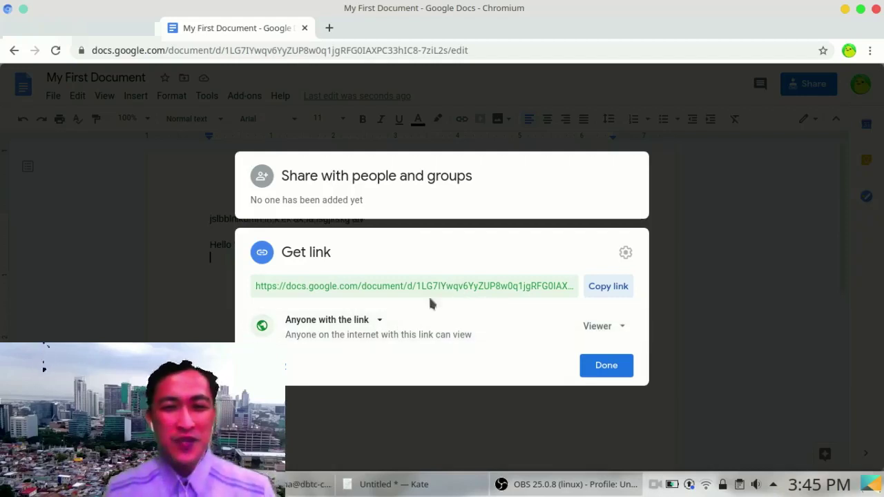
{"action": "left_click", "coordinate": [618, 329]}
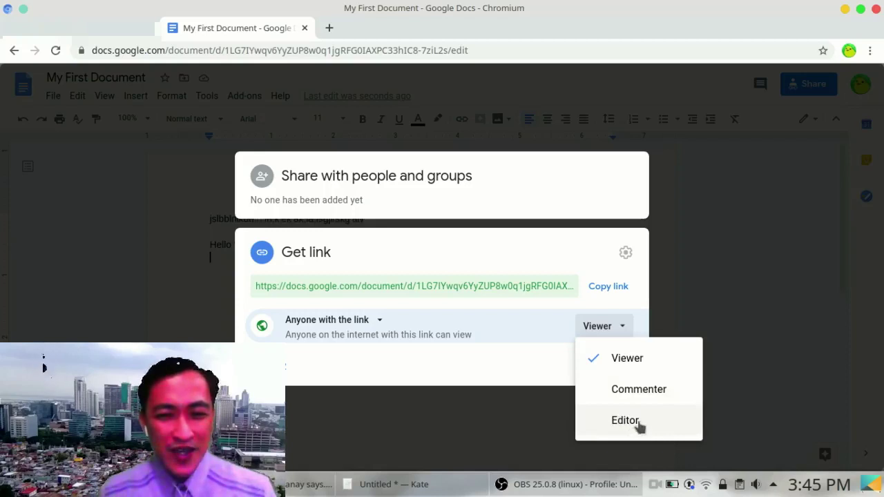
{"action": "left_click", "coordinate": [625, 424]}
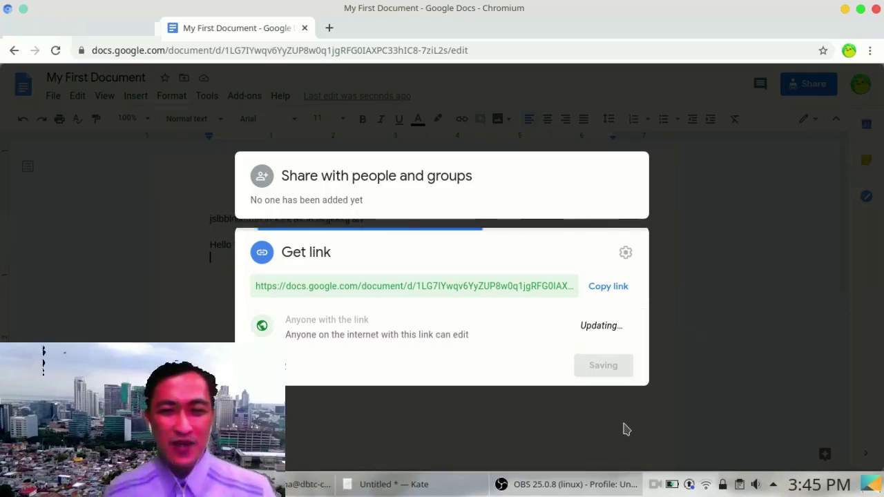
{"action": "left_click", "coordinate": [621, 289]}
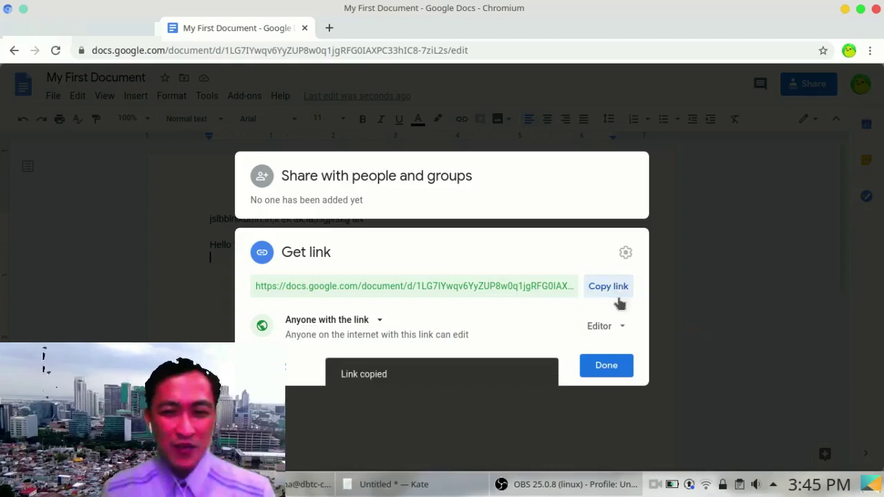
{"action": "left_click", "coordinate": [606, 365]}
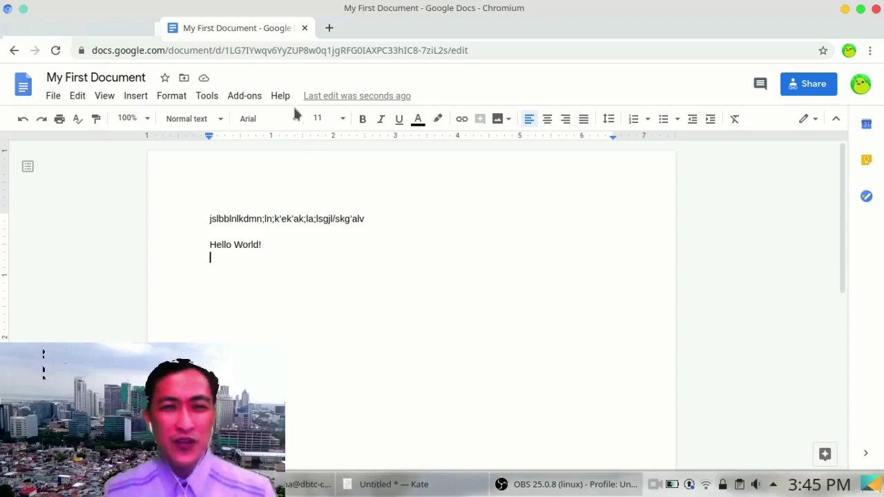
{"action": "left_click", "coordinate": [328, 27]}
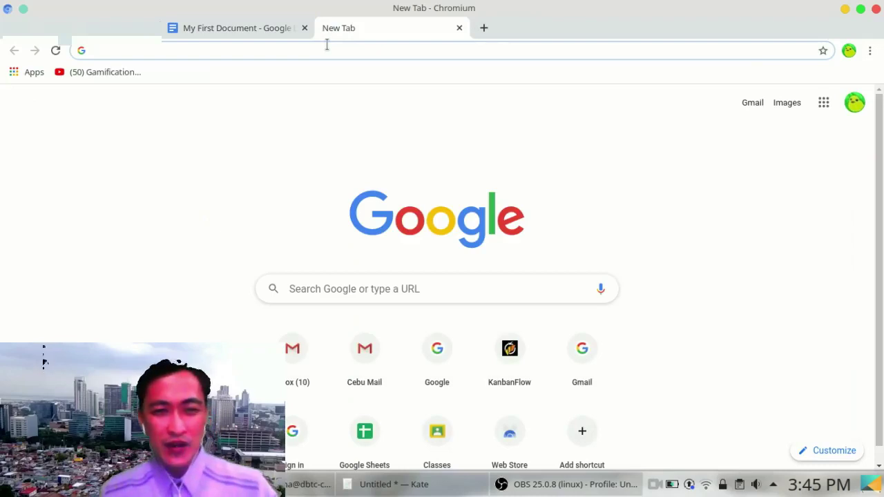
Step: Load the copied link in the new tab and add a 'Hi there!' line below Hello World!
{"action": "key", "text": "ctrl+v"}
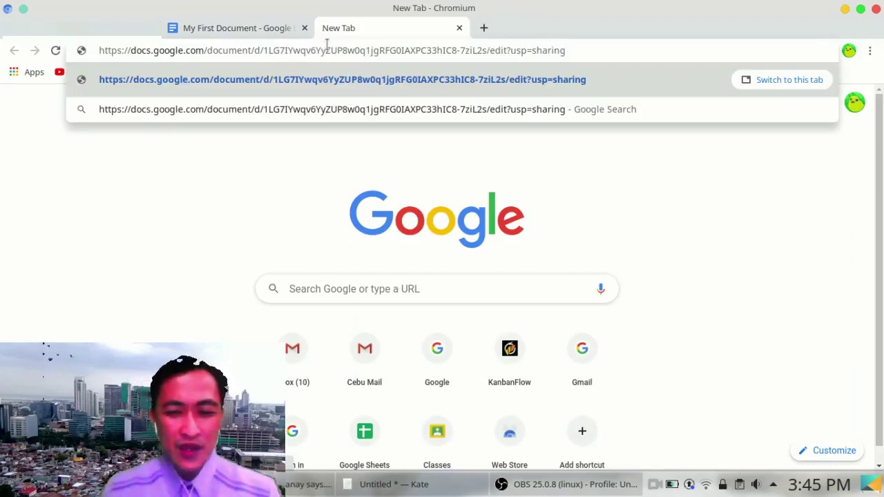
{"action": "key", "text": "Return"}
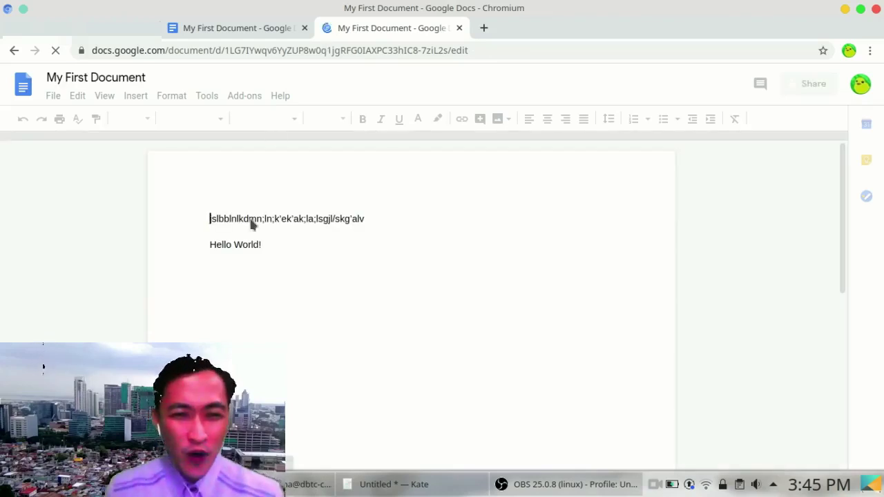
{"action": "left_click", "coordinate": [277, 248]}
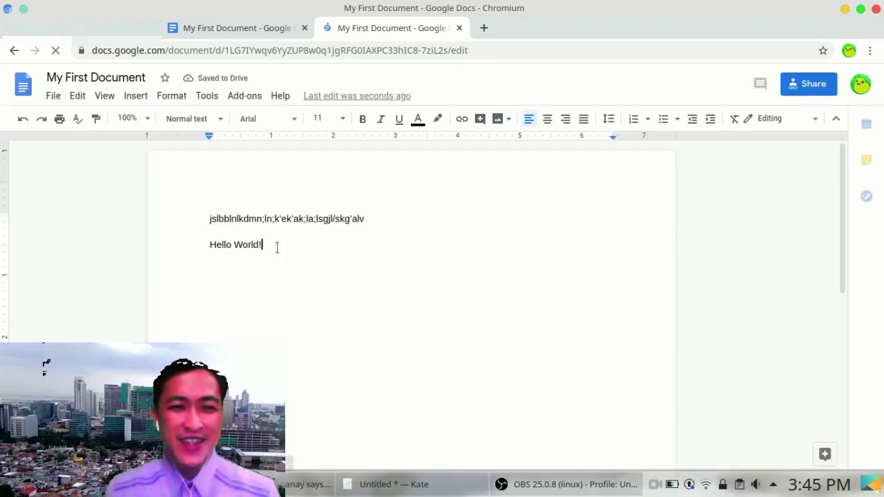
{"action": "key", "text": "Return"}
{"action": "key", "text": "Return"}
{"action": "key", "text": "Return"}
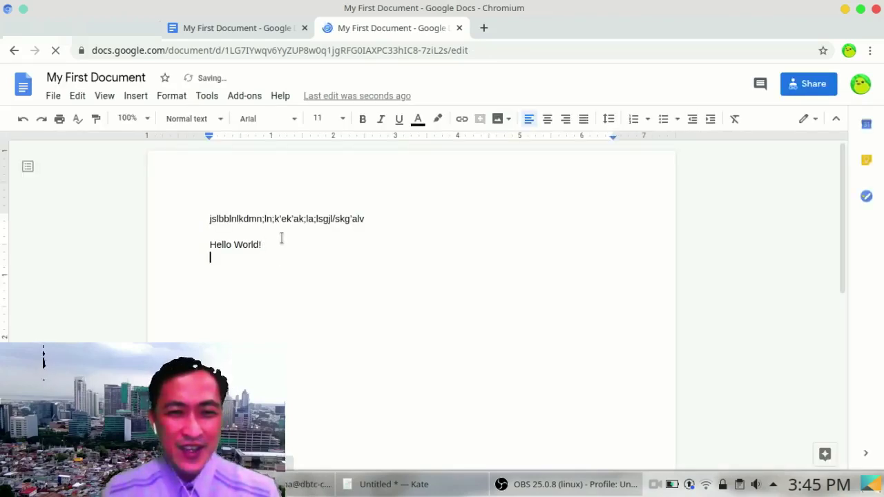
{"action": "type", "text": "Hi "}
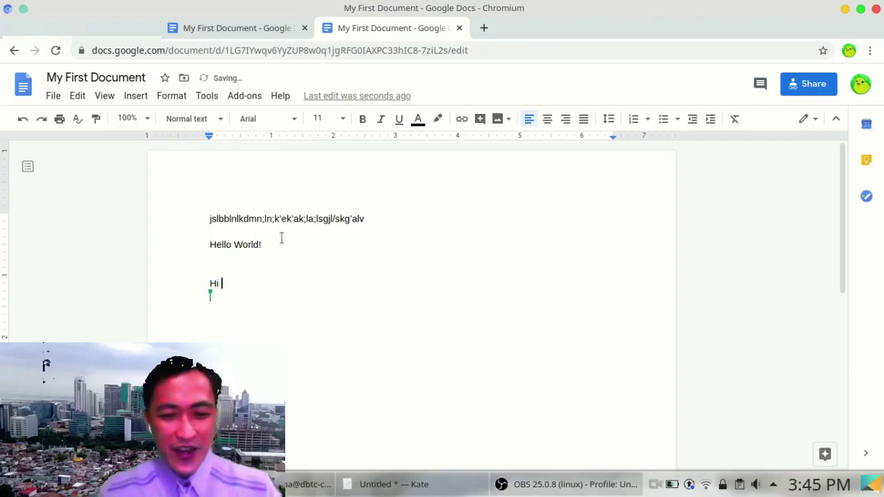
{"action": "type", "text": "there!"}
{"action": "key", "text": "Return"}
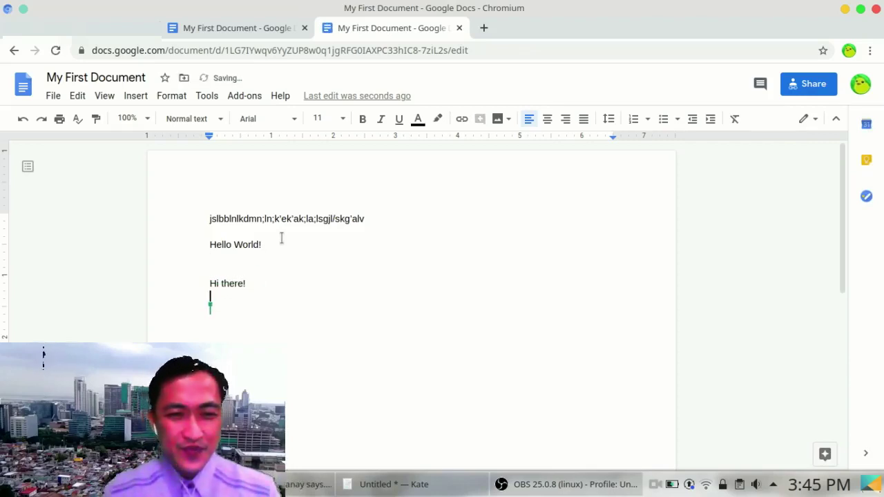
Step: Type 'Hello!' in the first tab's copy and check it appears in the second tab
{"action": "left_click", "coordinate": [268, 31]}
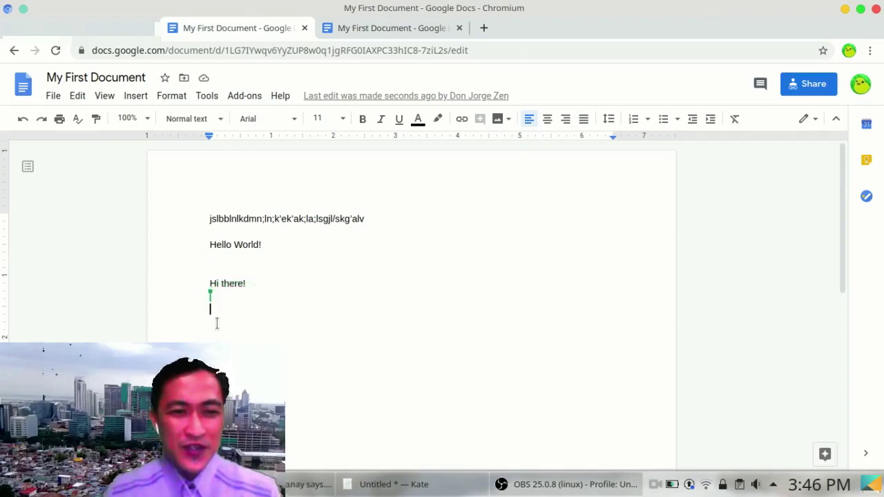
{"action": "type", "text": "Hello!"}
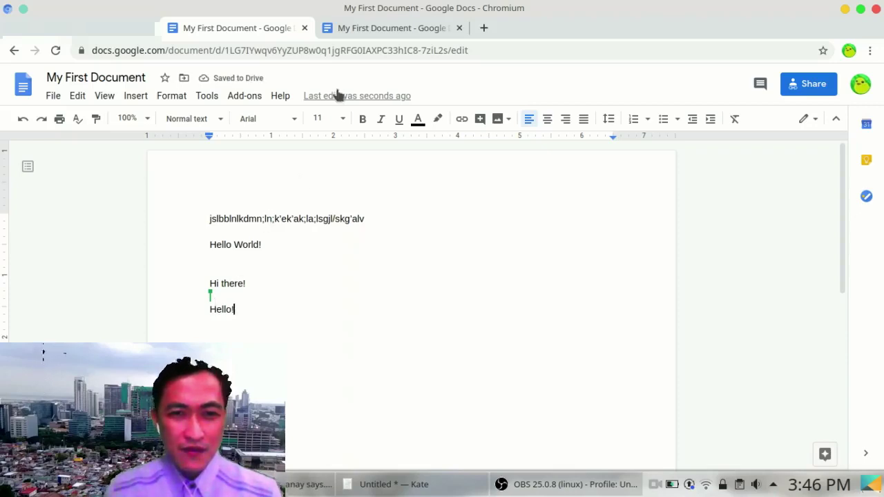
{"action": "left_click", "coordinate": [388, 29]}
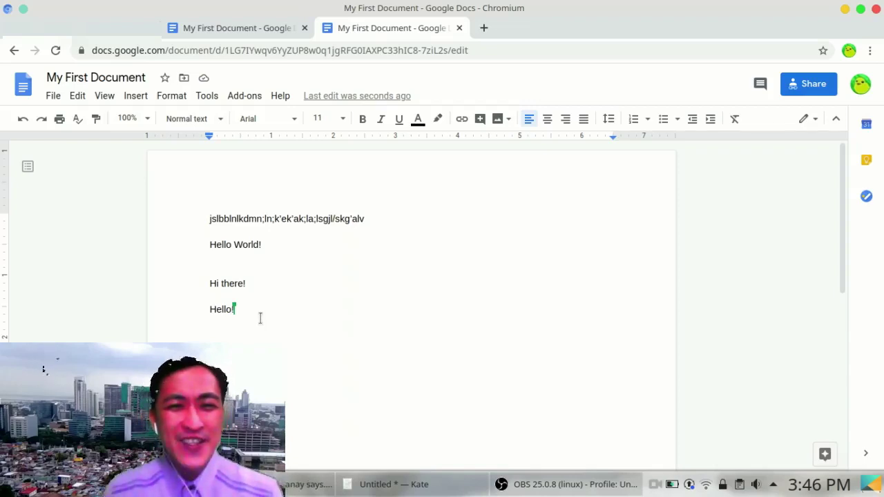
Step: Insert an empty line above the test text at the top of My First Document
{"action": "left_click_drag", "start_coordinate": [314, 323], "coordinate": [212, 209]}
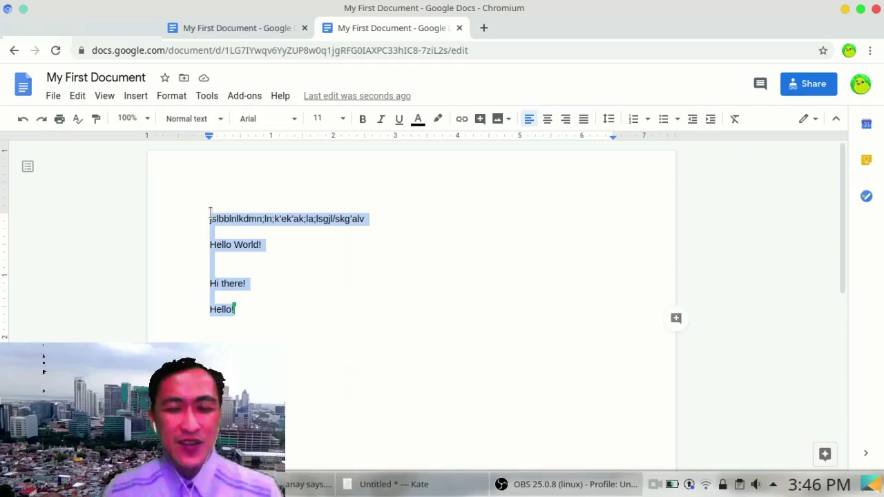
{"action": "left_click", "coordinate": [294, 238]}
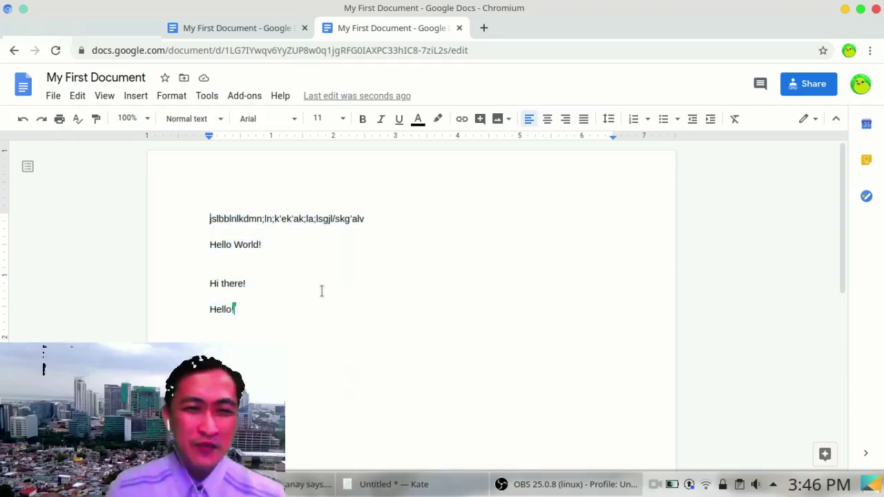
{"action": "key", "text": "Return"}
{"action": "key", "text": "Up"}
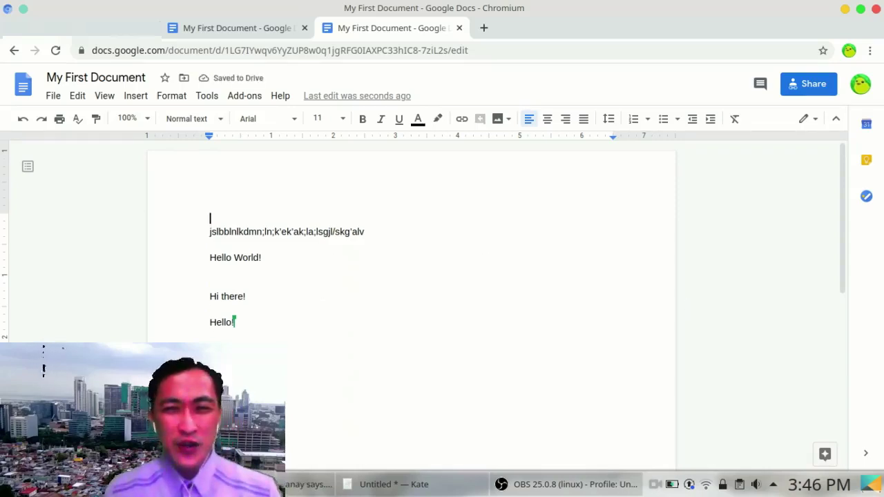
{"action": "left_click", "coordinate": [805, 86]}
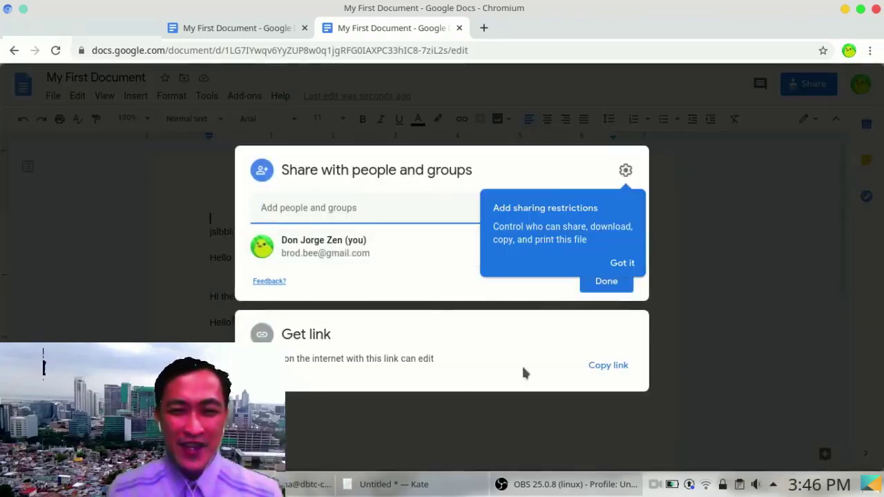
Step: Copy My First Document's sharing link again and close the sharing settings
{"action": "left_click", "coordinate": [614, 366]}
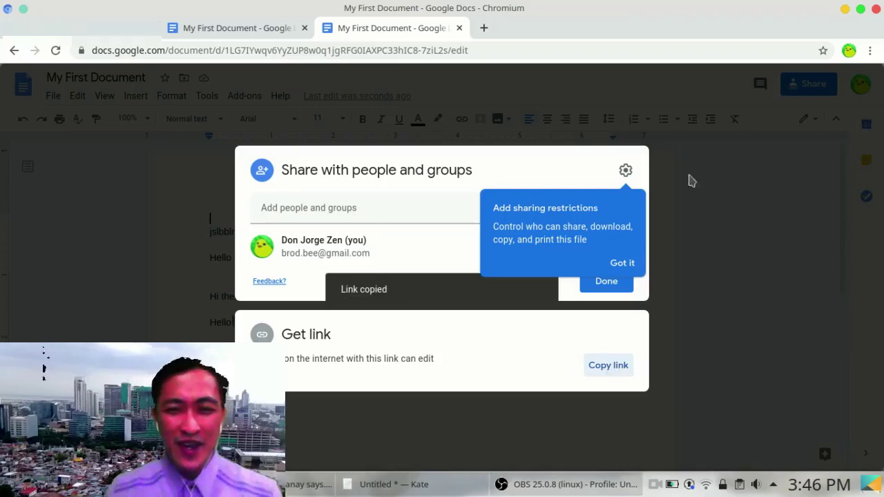
{"action": "left_click", "coordinate": [639, 263]}
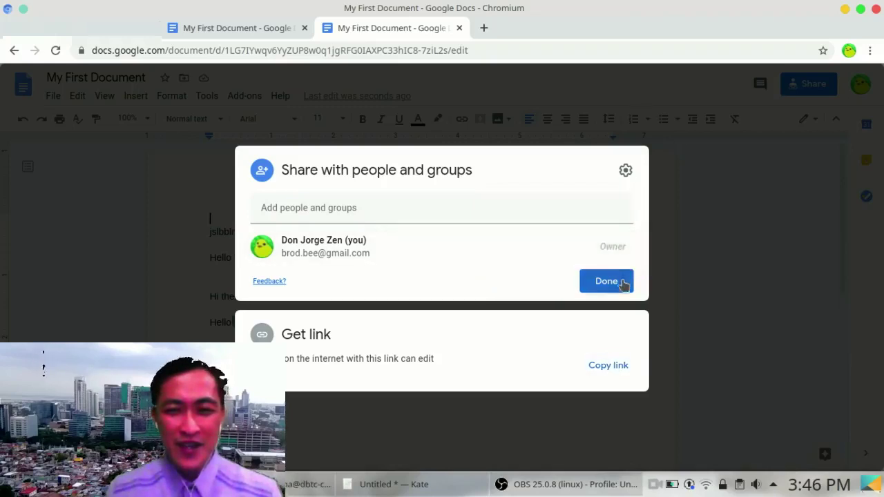
{"action": "left_click", "coordinate": [623, 281]}
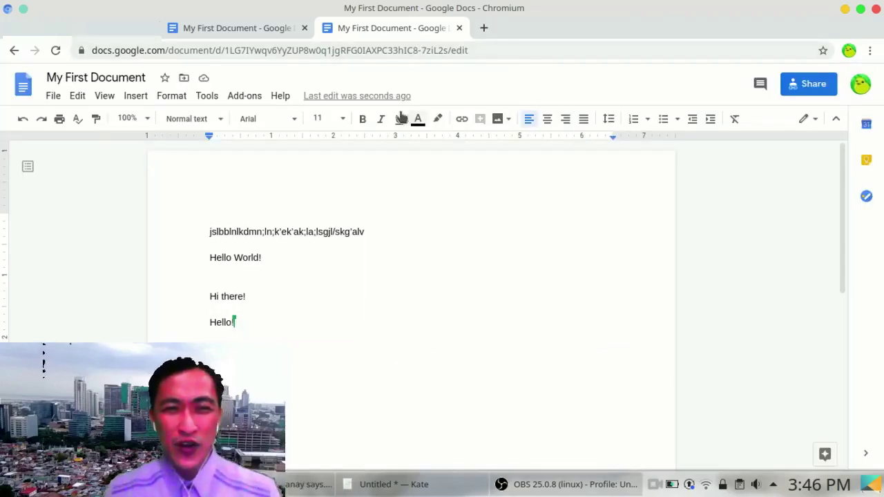
{"action": "left_click", "coordinate": [118, 27]}
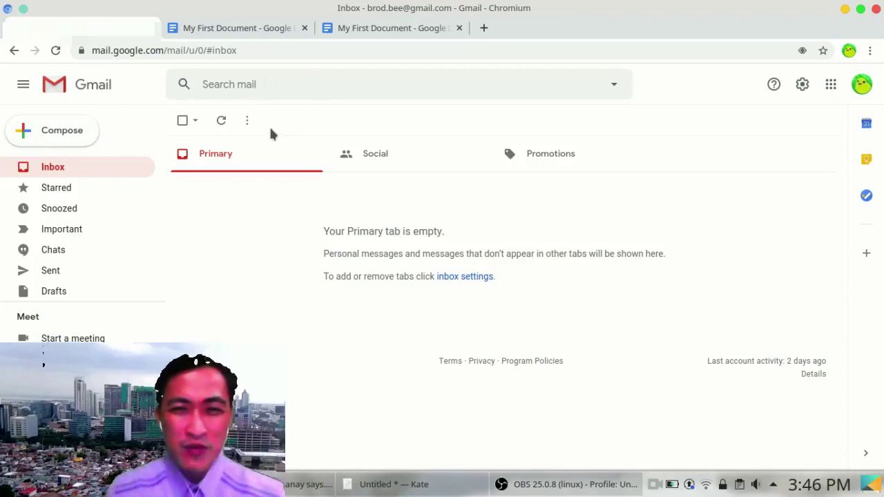
Step: Close both My First Document browser tabs, leaving only the Gmail inbox
{"action": "left_click", "coordinate": [383, 31]}
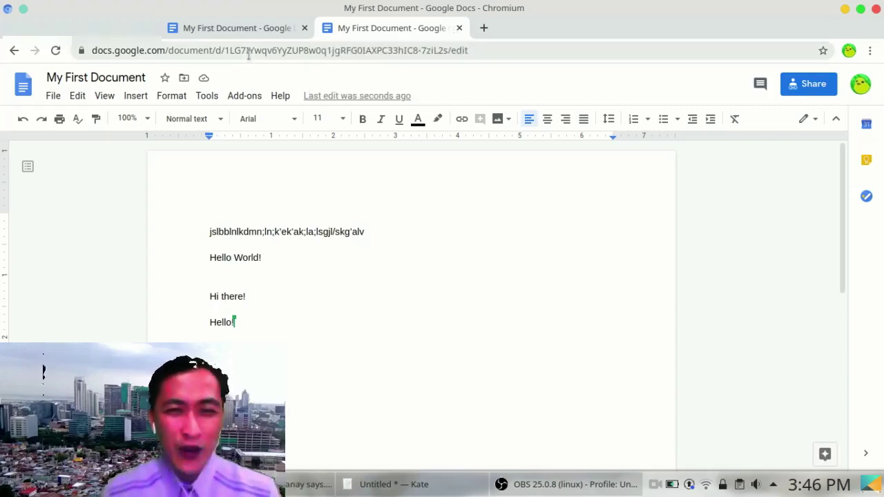
{"action": "left_click", "coordinate": [459, 28]}
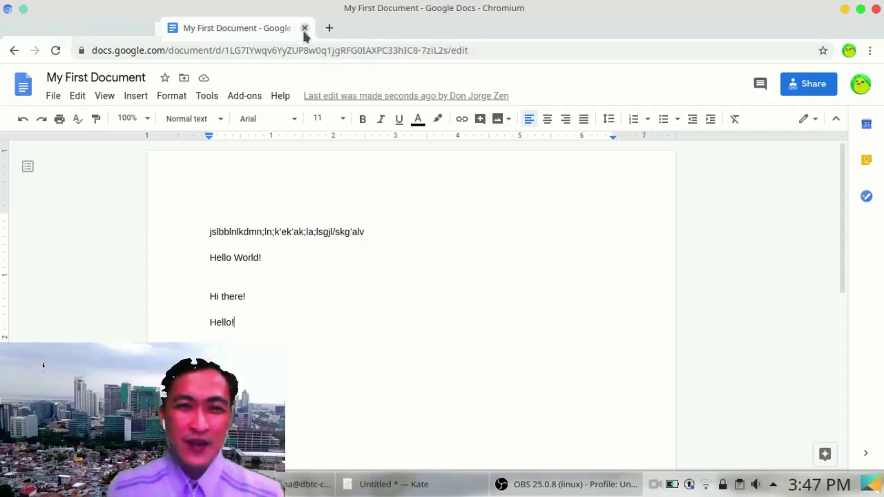
{"action": "left_click", "coordinate": [304, 28]}
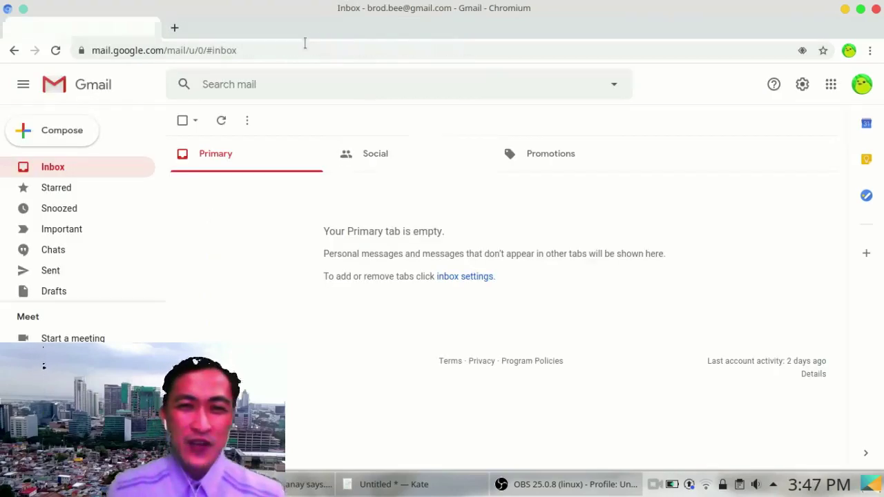
Step: Launch Google Slides from Gmail's Google apps launcher
{"action": "left_click", "coordinate": [826, 96]}
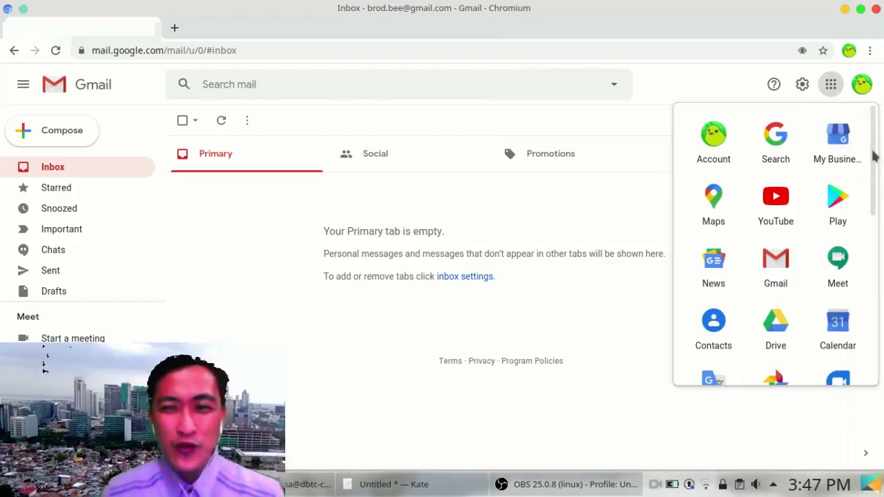
{"action": "left_click_drag", "start_coordinate": [873, 157], "coordinate": [871, 315]}
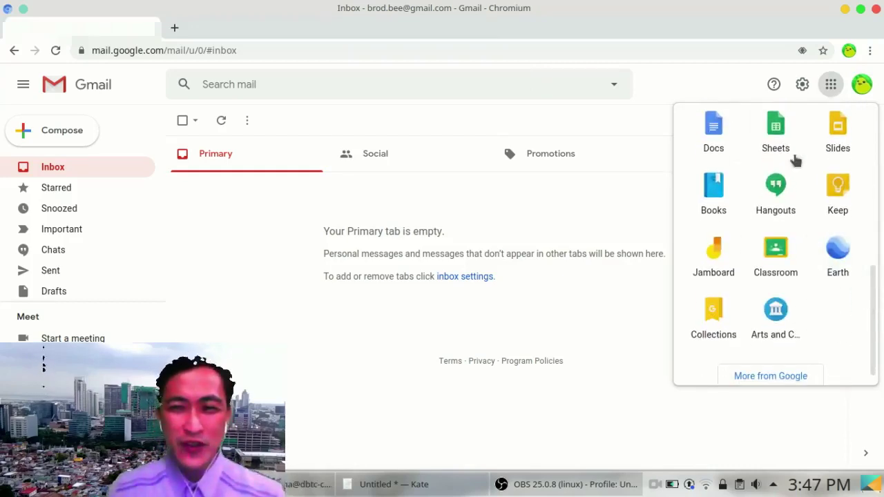
{"action": "scroll", "coordinate": [828, 193], "scroll_direction": "up", "scroll_amount": 1}
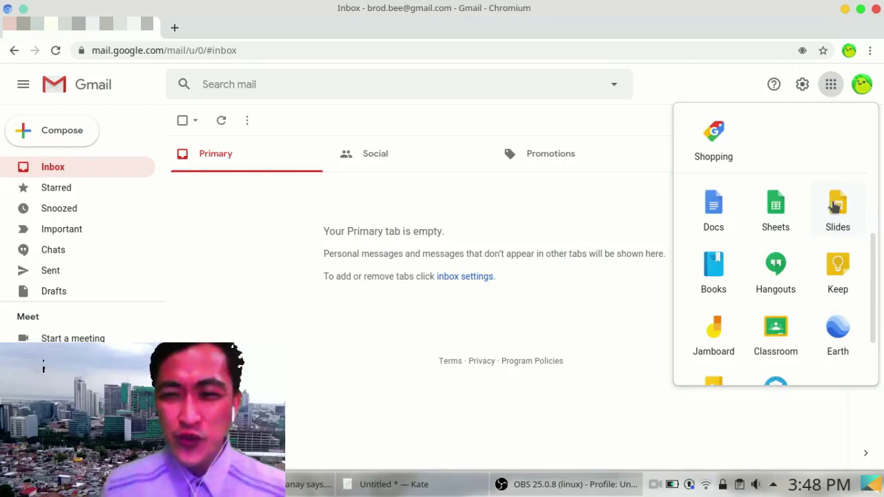
{"action": "left_click", "coordinate": [834, 205]}
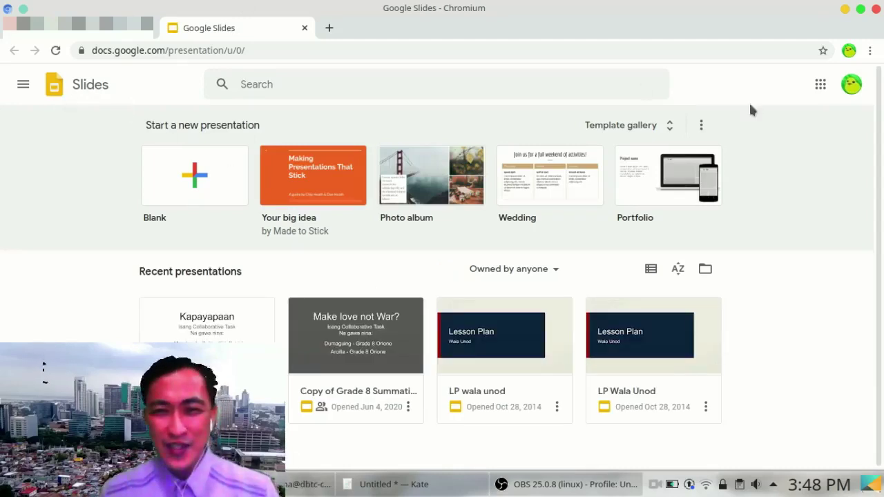
Step: Browse the Slides Template gallery down to the Prototyping presentation template
{"action": "left_click", "coordinate": [668, 124]}
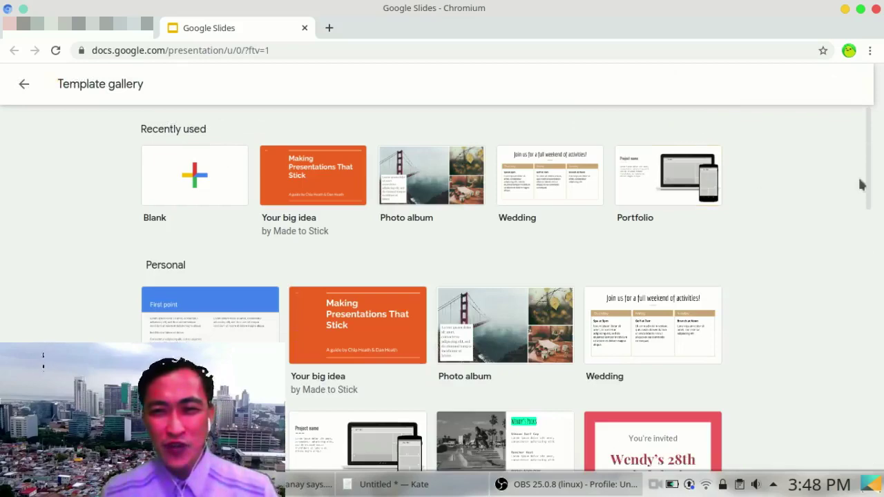
{"action": "left_click_drag", "start_coordinate": [870, 168], "coordinate": [860, 272]}
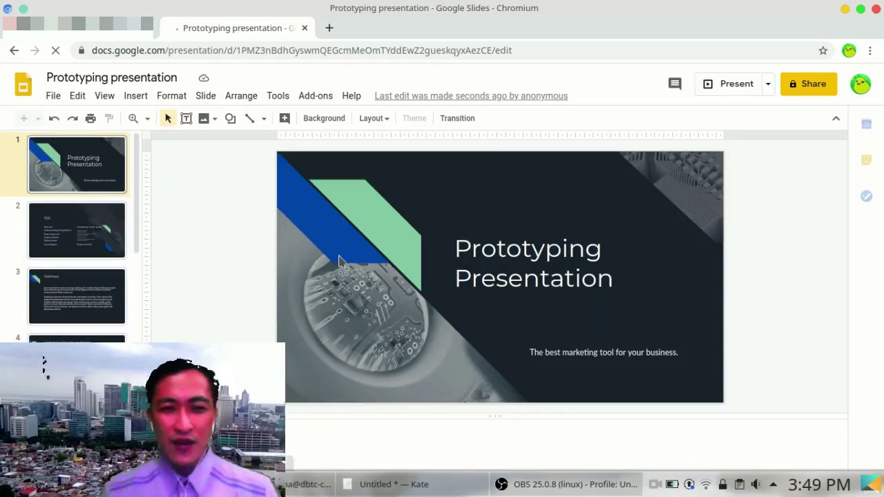
Step: Select the Prototyping presentation's title text box, then bring up its Share dialog
{"action": "left_click", "coordinate": [496, 279]}
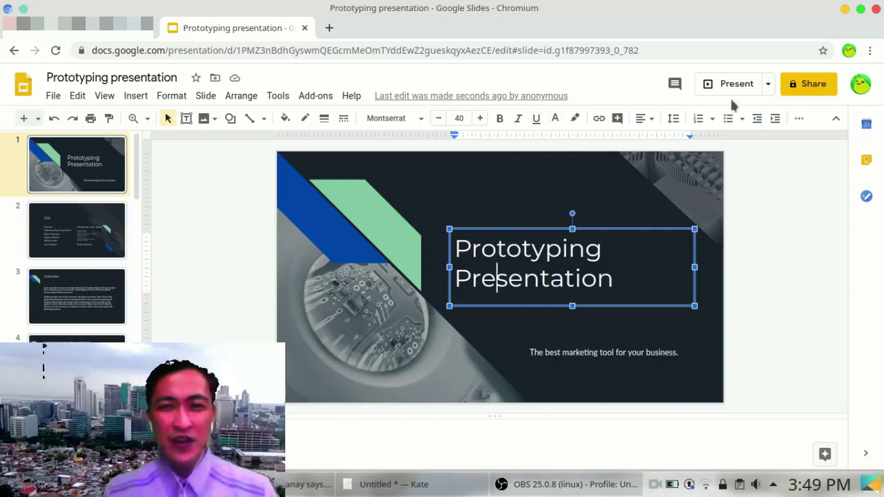
{"action": "left_click", "coordinate": [804, 88]}
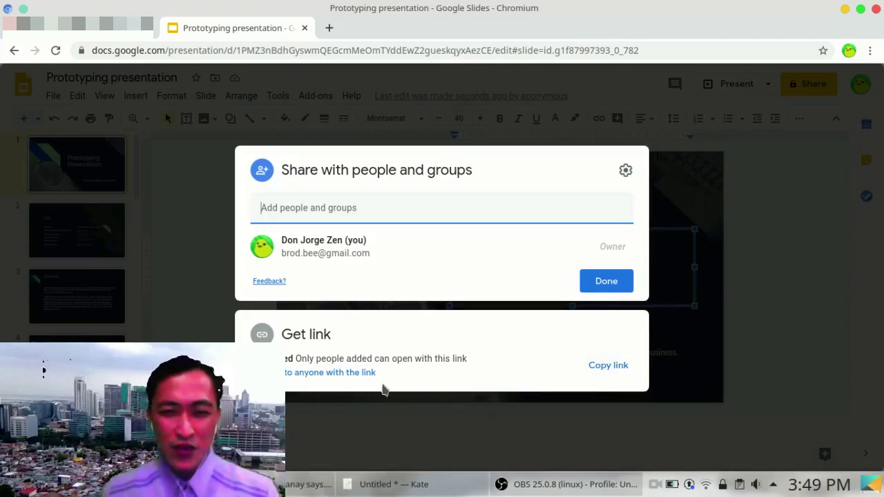
Step: Let anyone with the link comment on the Prototyping presentation, copy the link, and open a new tab
{"action": "left_click", "coordinate": [349, 374]}
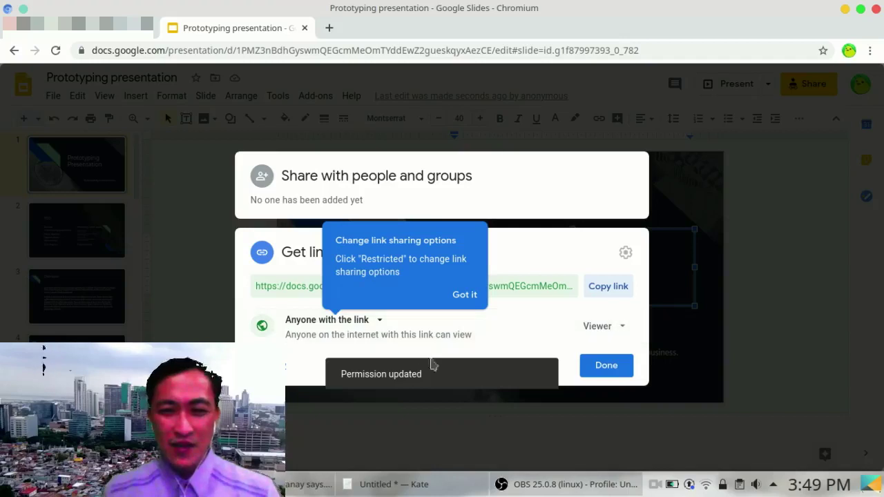
{"action": "left_click", "coordinate": [602, 329]}
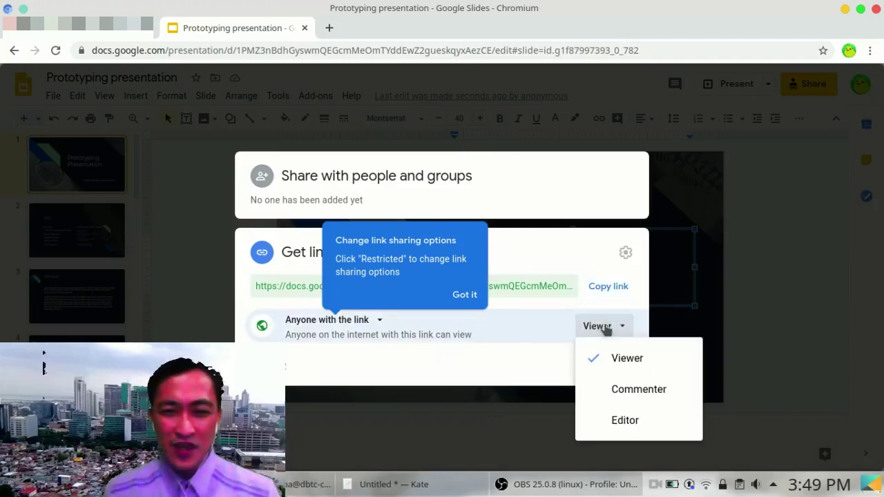
{"action": "left_click", "coordinate": [604, 391]}
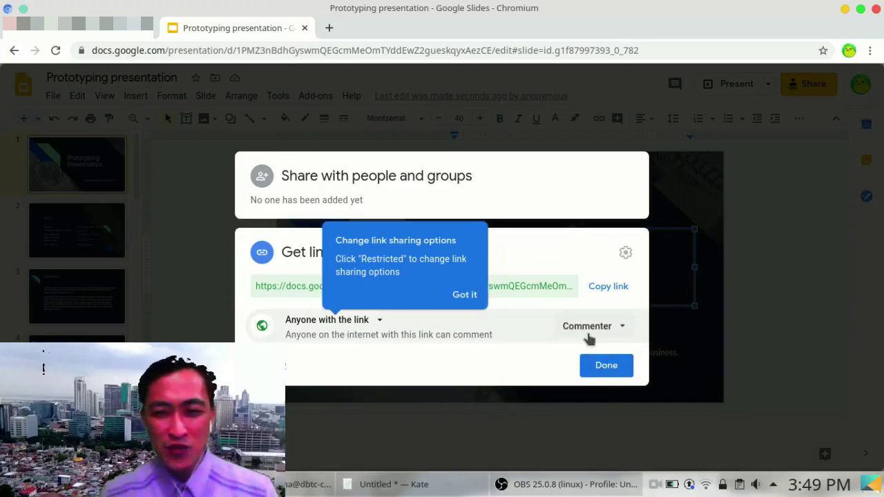
{"action": "left_click", "coordinate": [603, 293]}
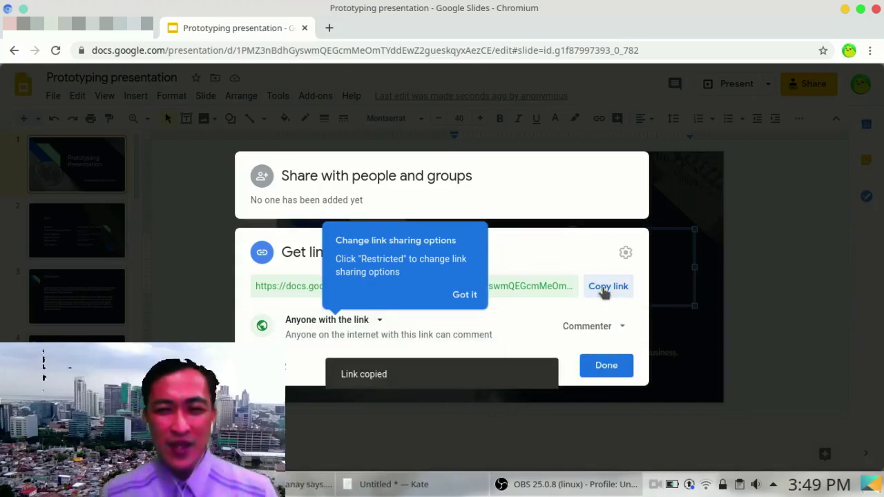
{"action": "left_click", "coordinate": [598, 366]}
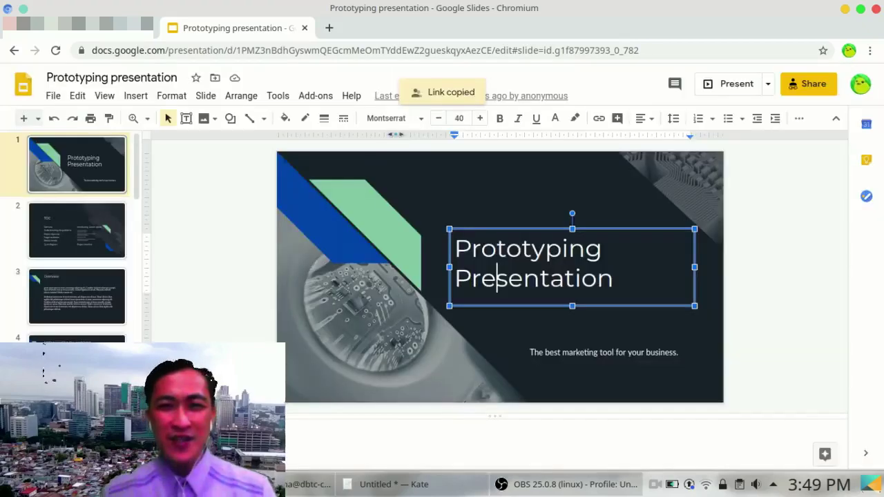
{"action": "left_click", "coordinate": [328, 28]}
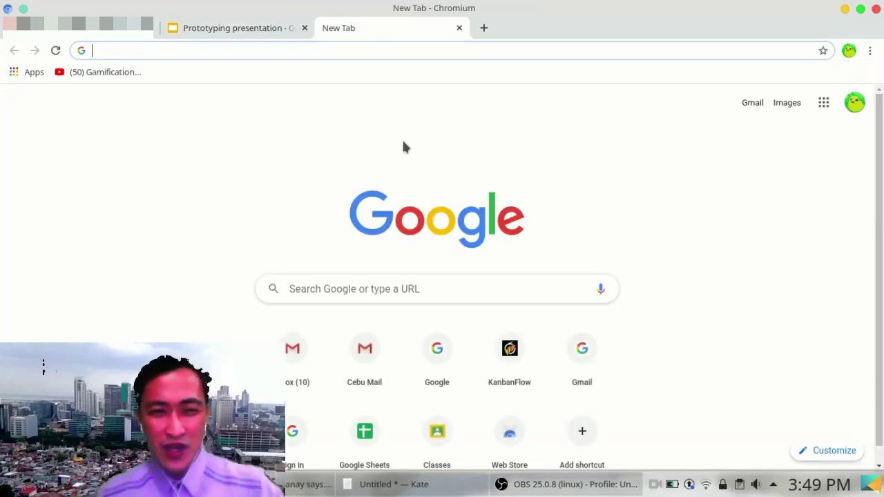
Step: Load the copied presentation link in the new tab and select the 'Prototyping Presentation' title
{"action": "key", "text": "ctrl+v"}
{"action": "key", "text": "Return"}
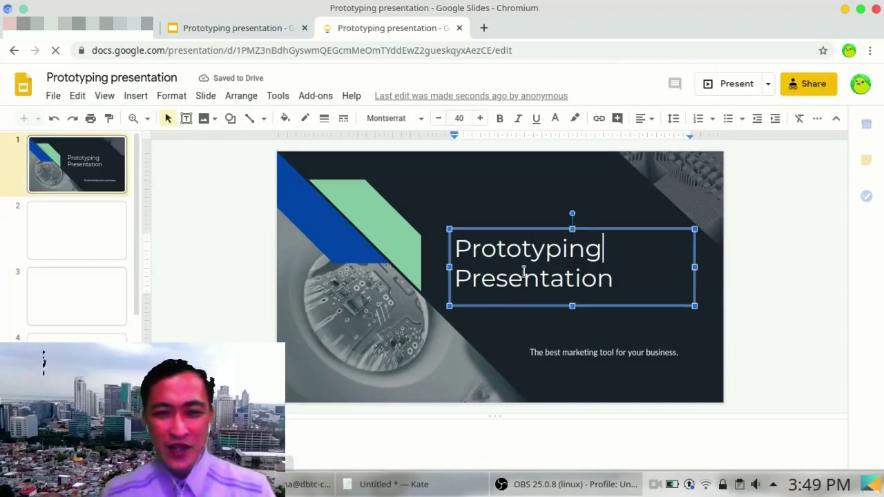
{"action": "left_click_drag", "start_coordinate": [624, 290], "coordinate": [550, 280]}
{"action": "triple_click", "coordinate": [483, 248]}
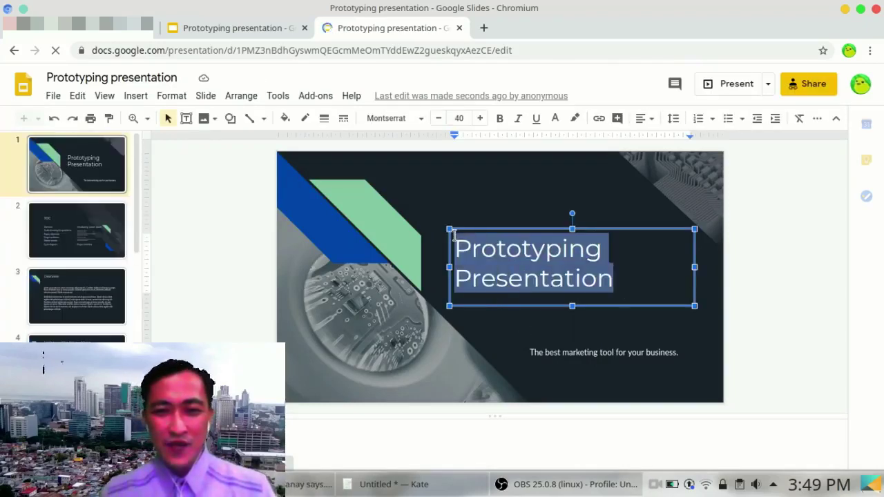
Step: Comment 'You did not change anything yet. Let's work tonight 8PM' on the selected title
{"action": "right_click", "coordinate": [492, 243]}
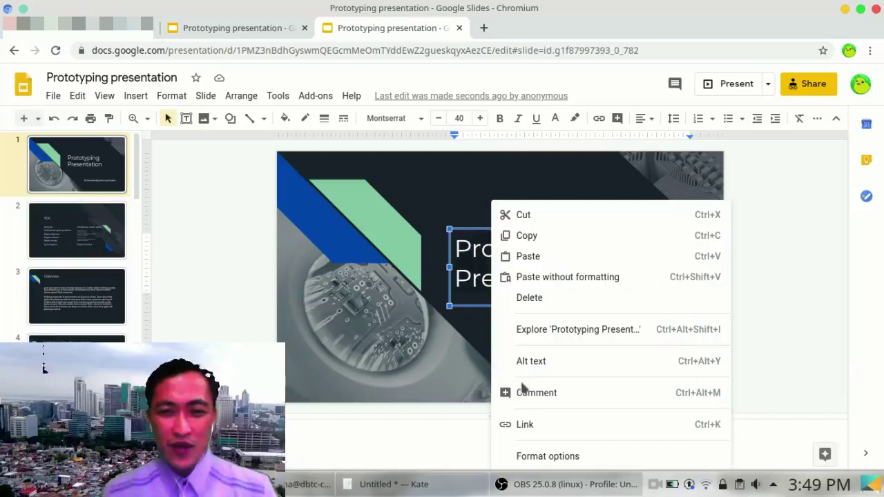
{"action": "left_click", "coordinate": [528, 397]}
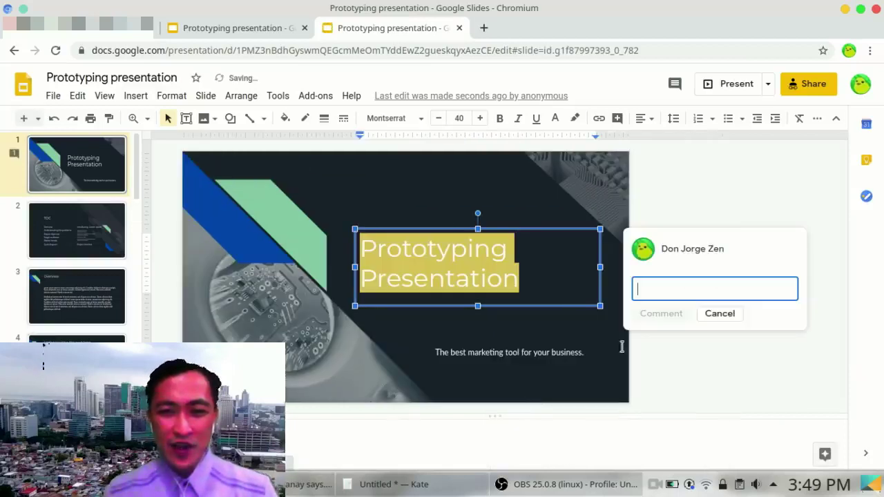
{"action": "type", "text": "You"}
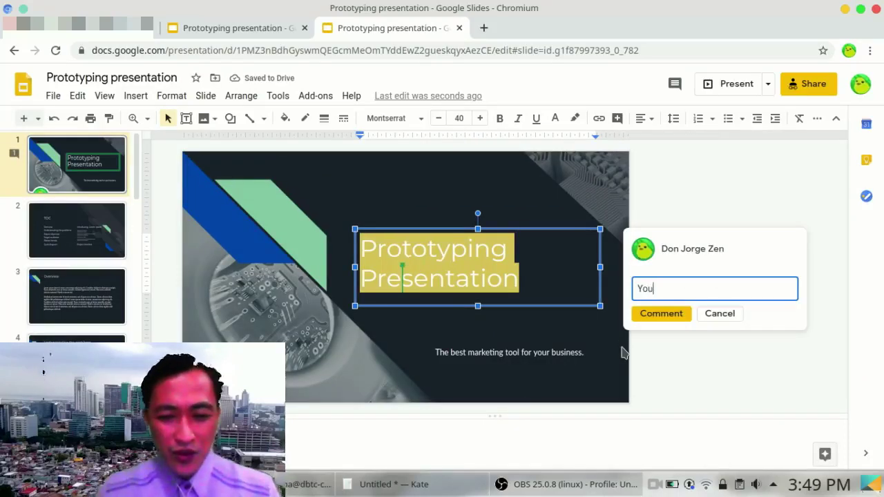
{"action": "type", "text": " did not "}
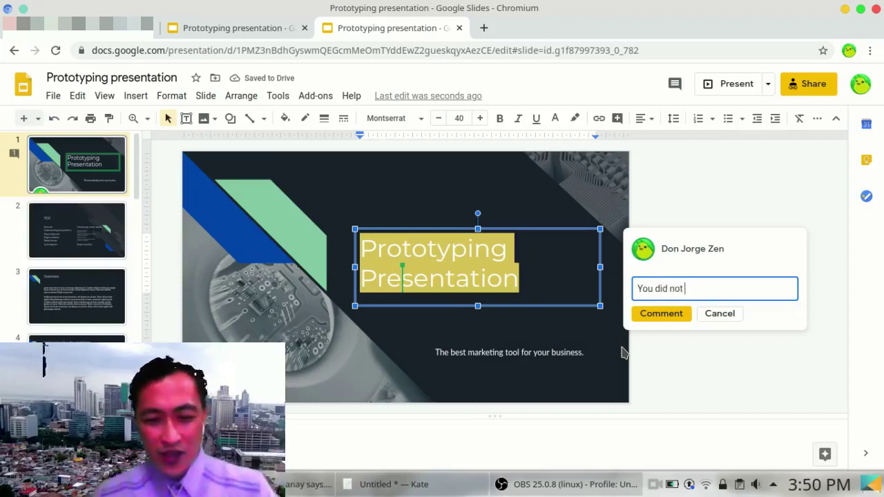
{"action": "type", "text": "change anything yet.  Let"}
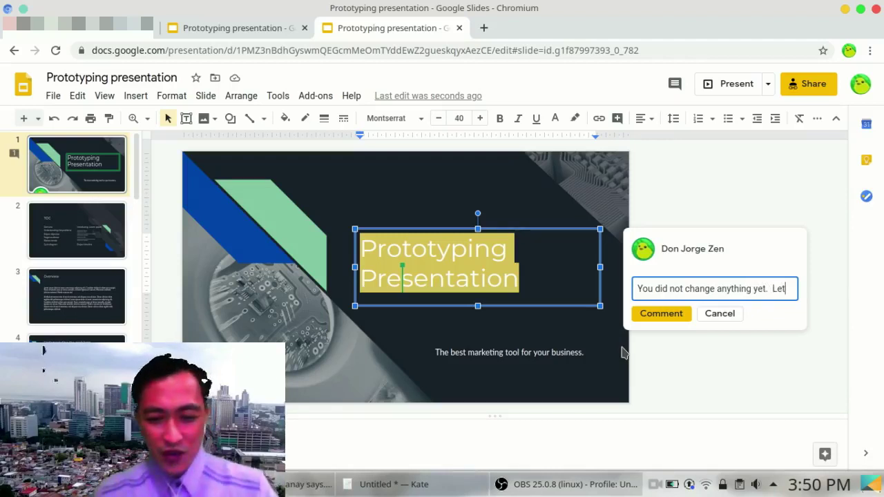
{"action": "type", "text": "work tonight 8PM"}
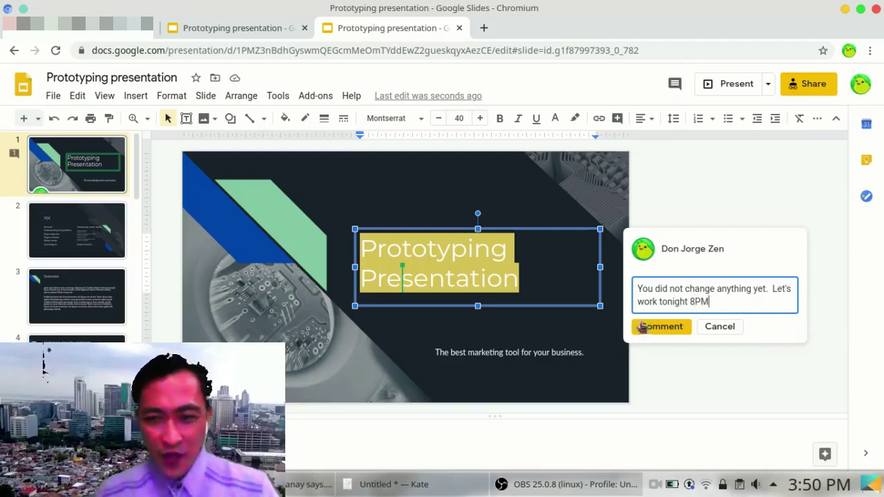
{"action": "left_click", "coordinate": [642, 327]}
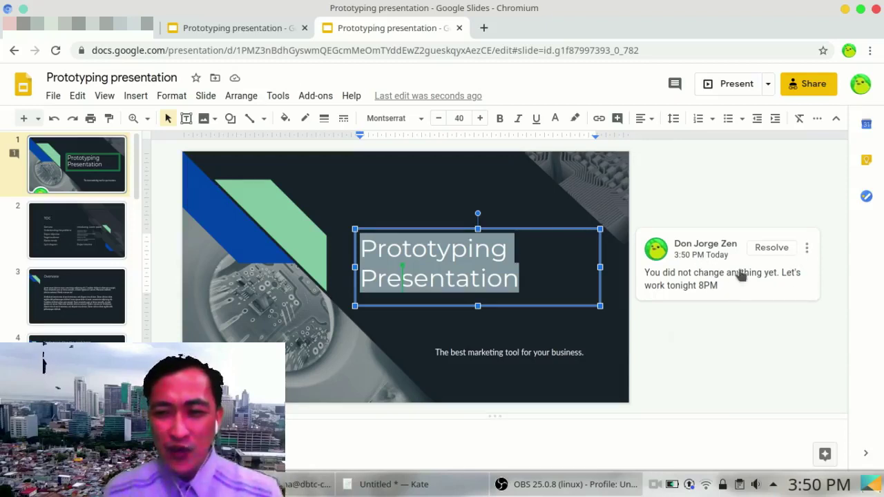
Step: Edit the title comment to start with a +mention of the classmate's e-mail address, and save it
{"action": "left_click", "coordinate": [806, 247]}
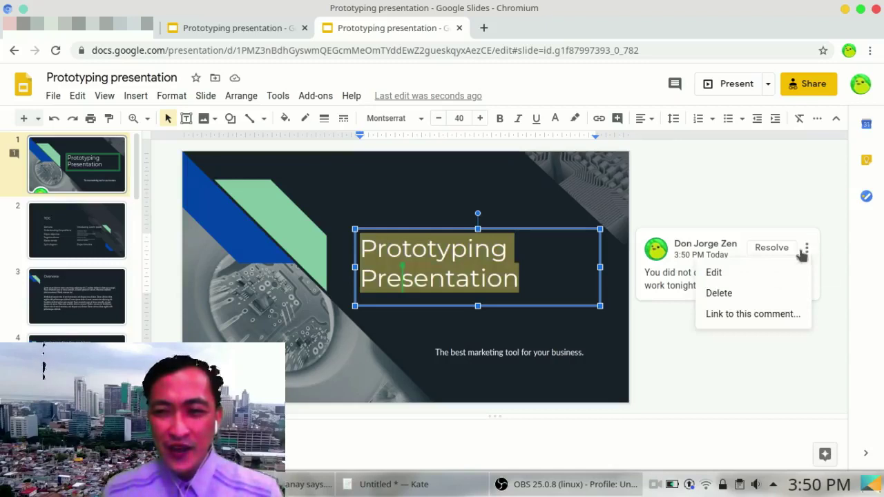
{"action": "left_click", "coordinate": [771, 275]}
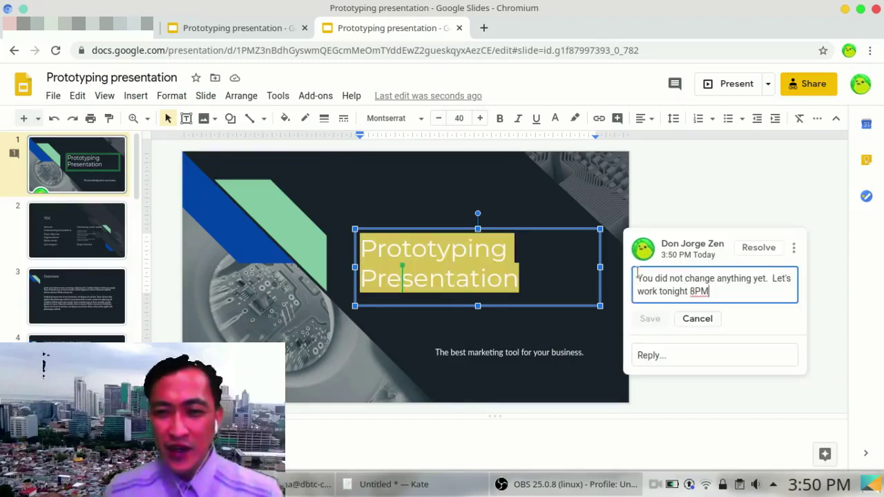
{"action": "type", "text": "+"}
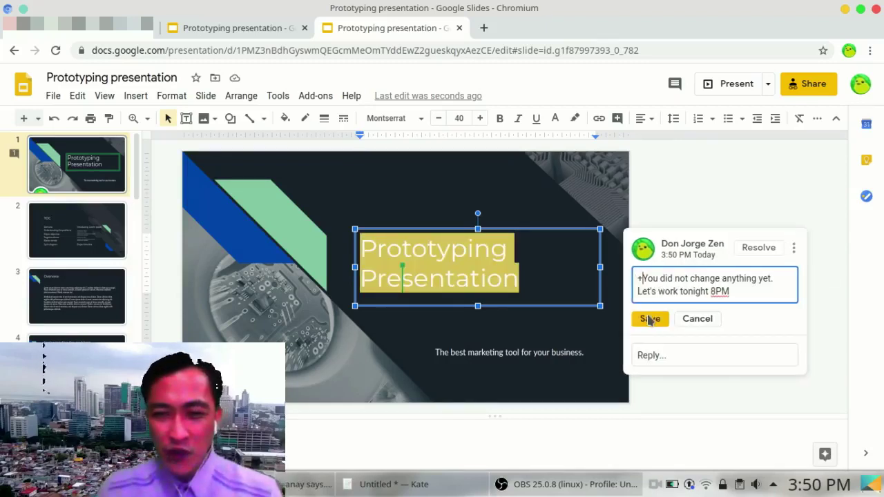
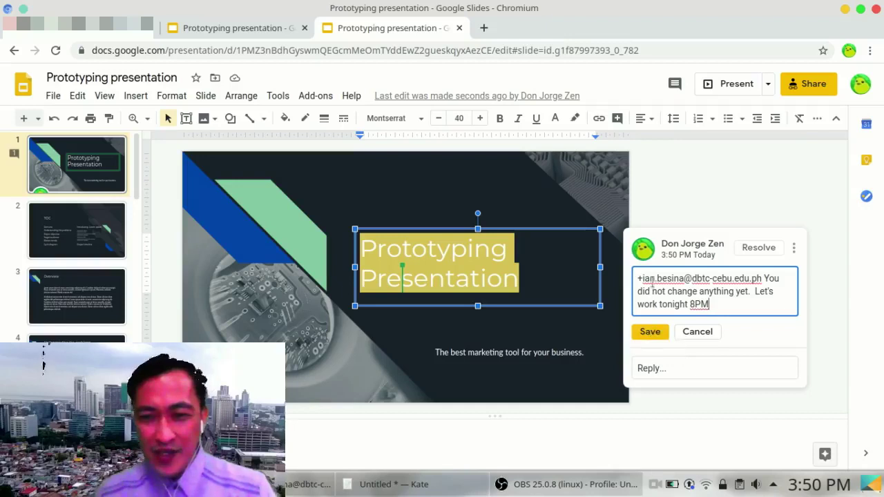
{"action": "left_click", "coordinate": [660, 332]}
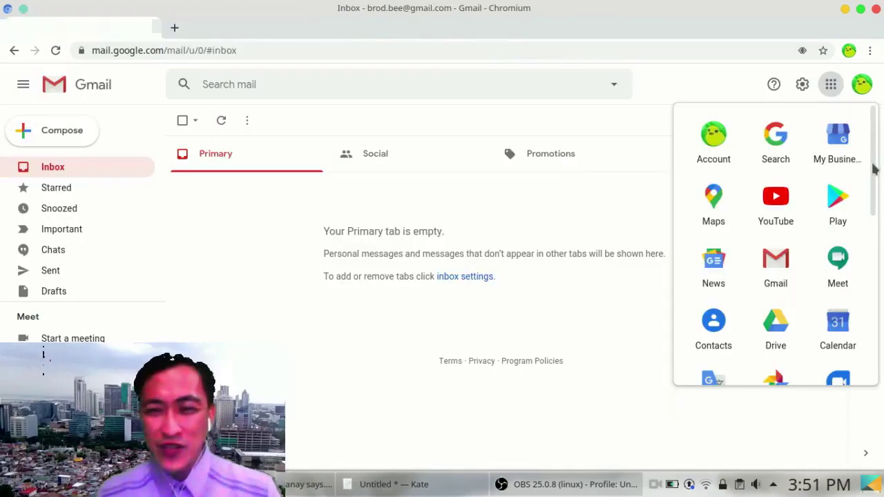
Step: Open Hangouts from the Google apps grid and begin a new conversation
{"action": "scroll", "coordinate": [873, 170], "scroll_direction": "down", "scroll_amount": 1}
{"action": "scroll", "coordinate": [873, 169], "scroll_direction": "down", "scroll_amount": 1}
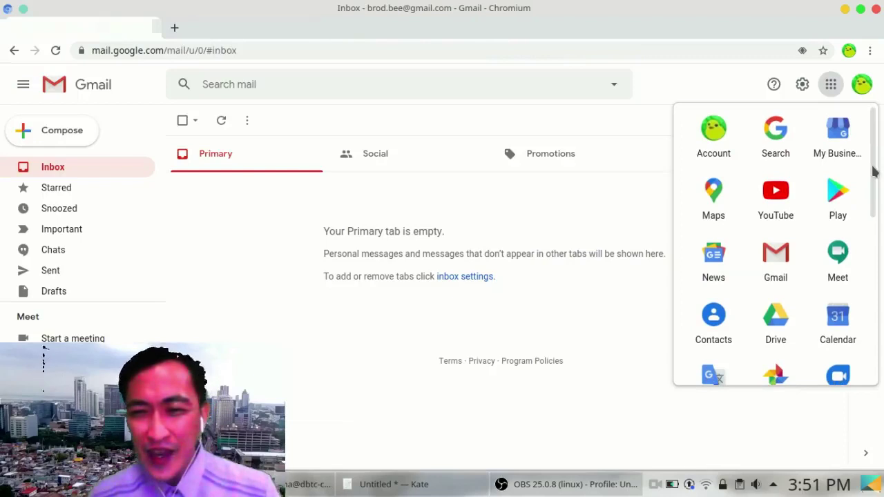
{"action": "left_click_drag", "start_coordinate": [873, 169], "coordinate": [867, 331]}
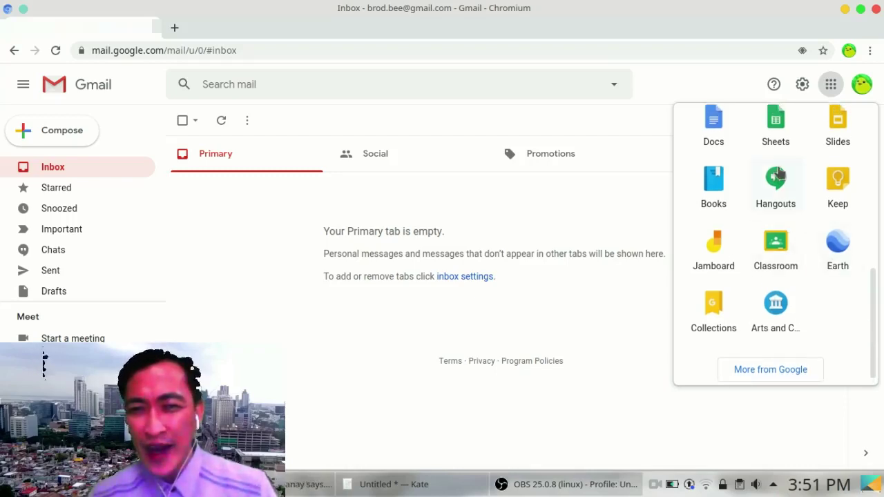
{"action": "left_click", "coordinate": [777, 178]}
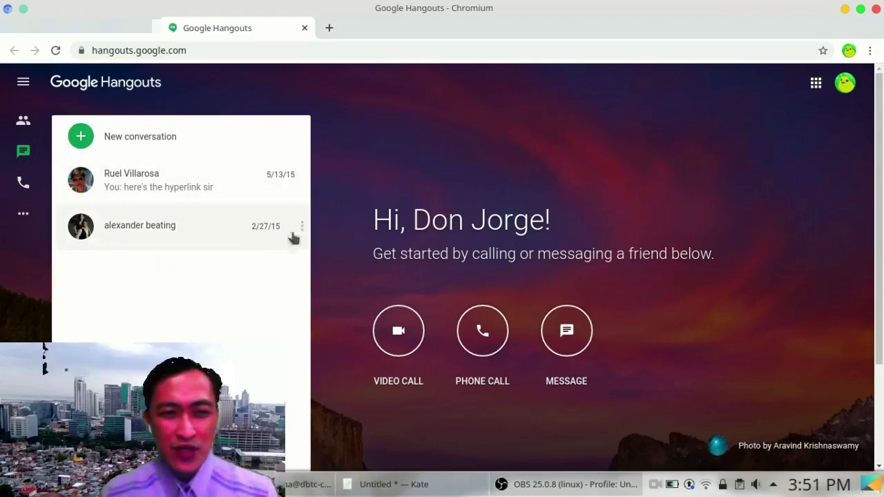
{"action": "left_click", "coordinate": [92, 142]}
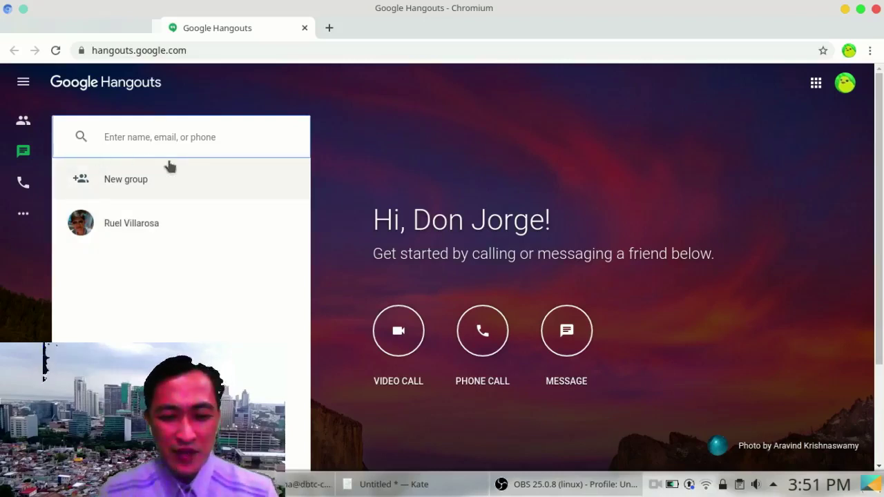
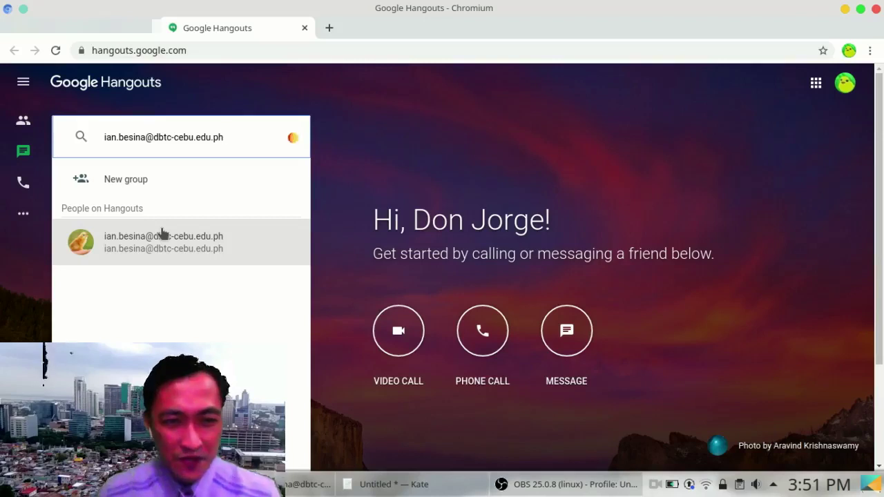
Step: Find the classmate by their e-mail address and open a chat with them
{"action": "left_click", "coordinate": [162, 235]}
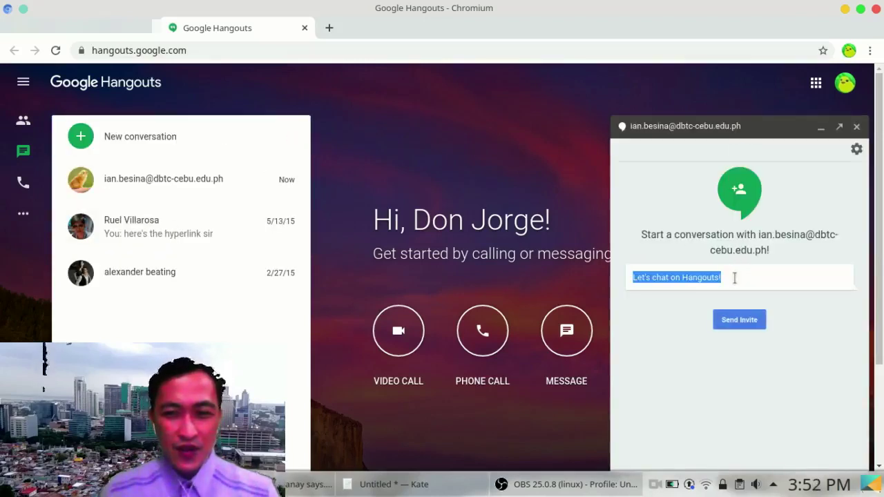
Step: Send the classmate an invite reading 'Hi Classmate, Let's work on our project!', then begin a new conversation
{"action": "key", "text": "BackSpace"}
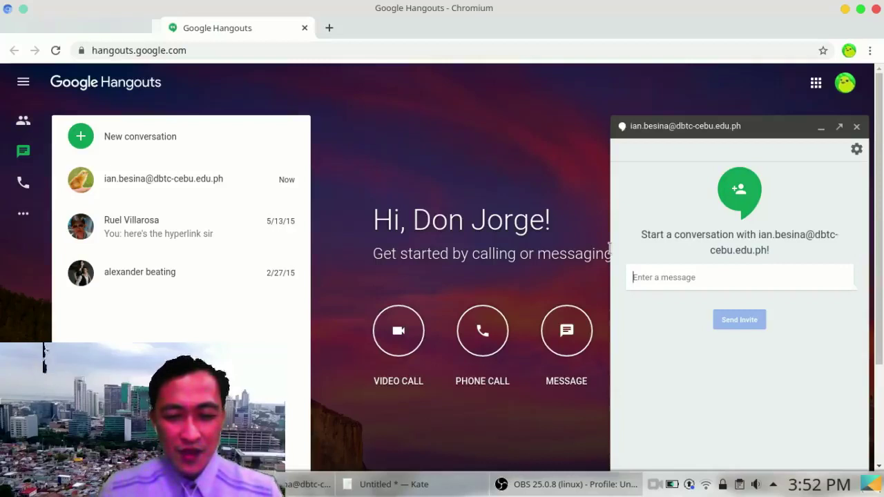
{"action": "type", "text": "Le"}
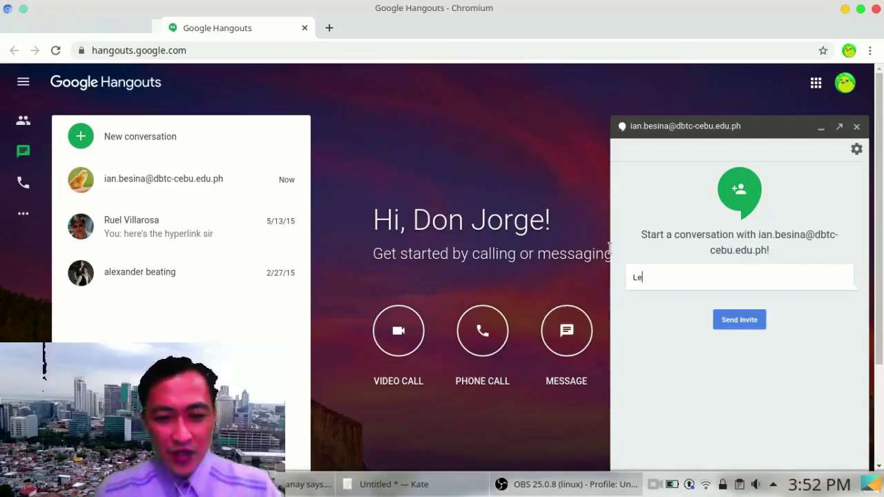
{"action": "type", "text": "t's work "}
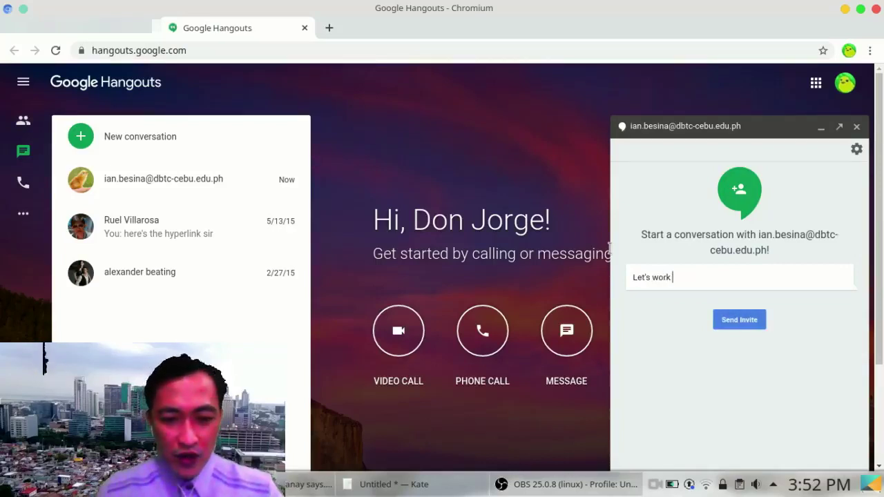
{"action": "type", "text": "on our"}
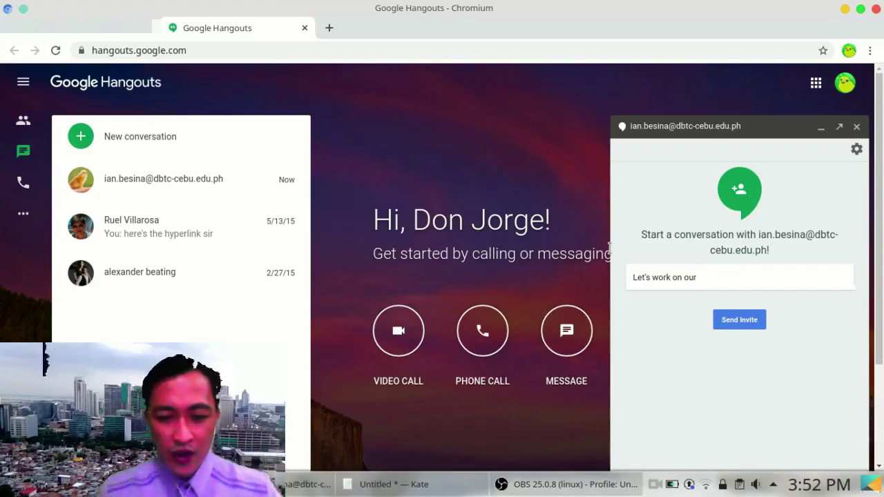
{"action": "type", "text": " project!"}
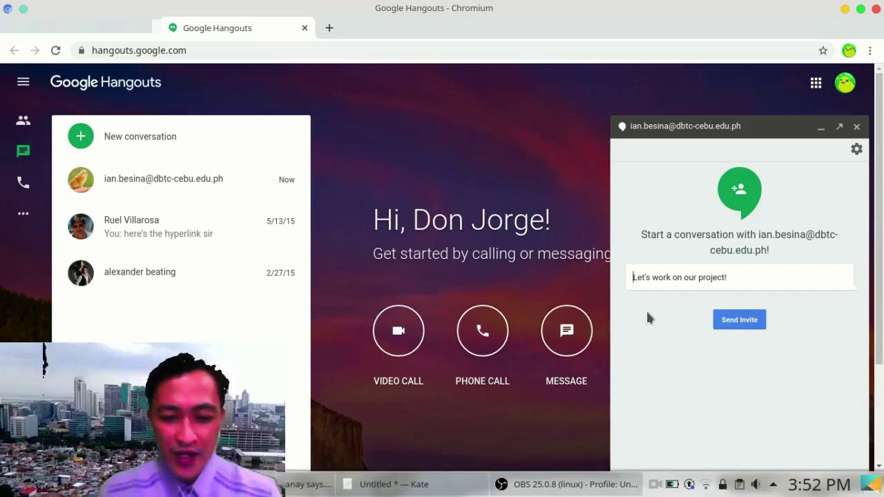
{"action": "key", "text": "Home"}
{"action": "type", "text": "Hi Classma"}
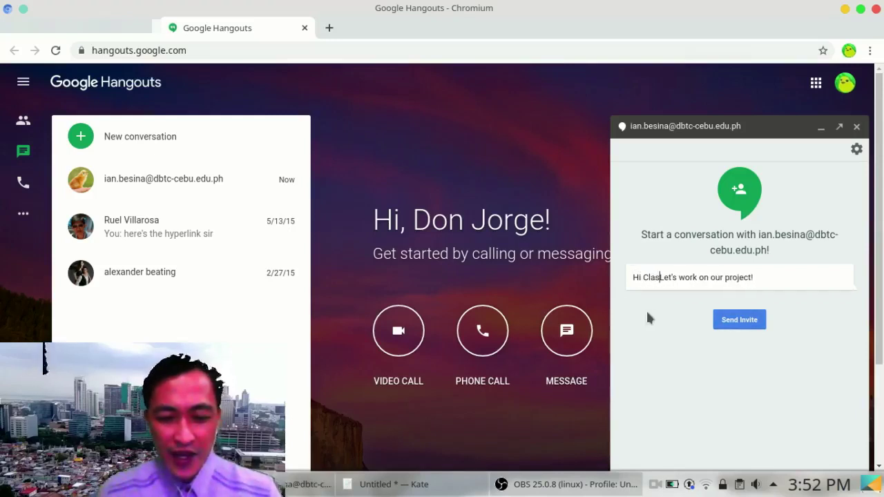
{"action": "type", "text": "te,"}
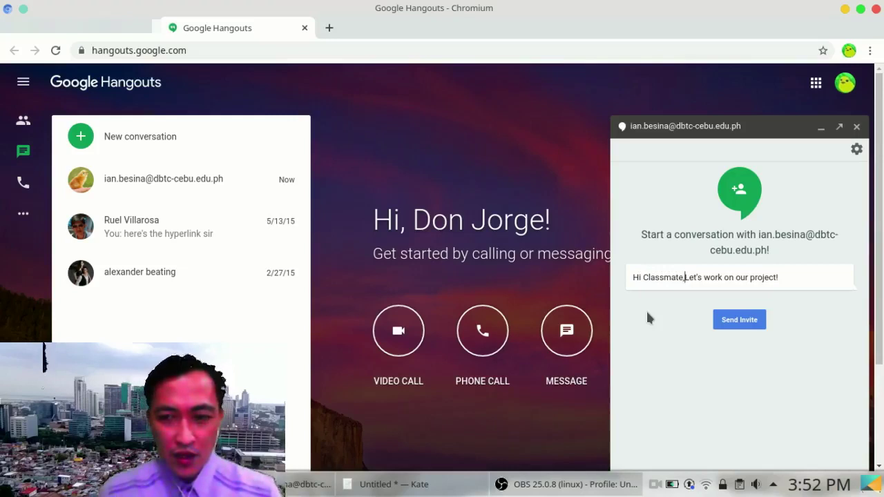
{"action": "left_click", "coordinate": [739, 319]}
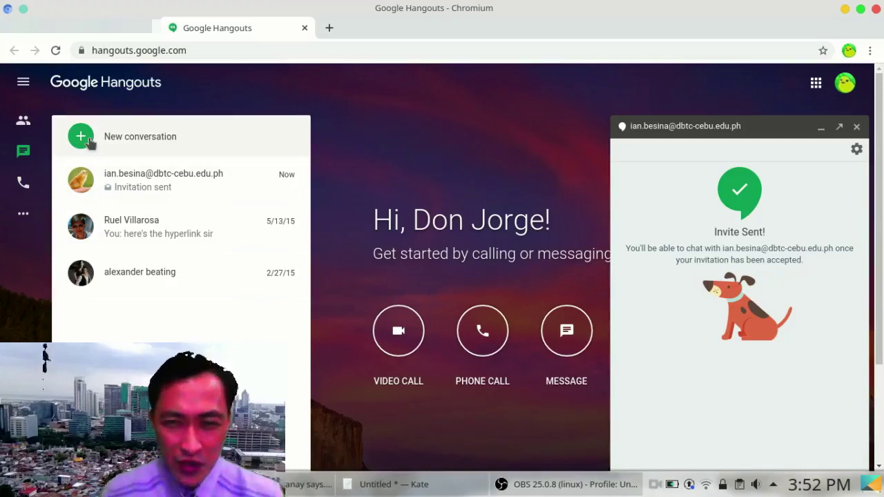
{"action": "left_click", "coordinate": [89, 141]}
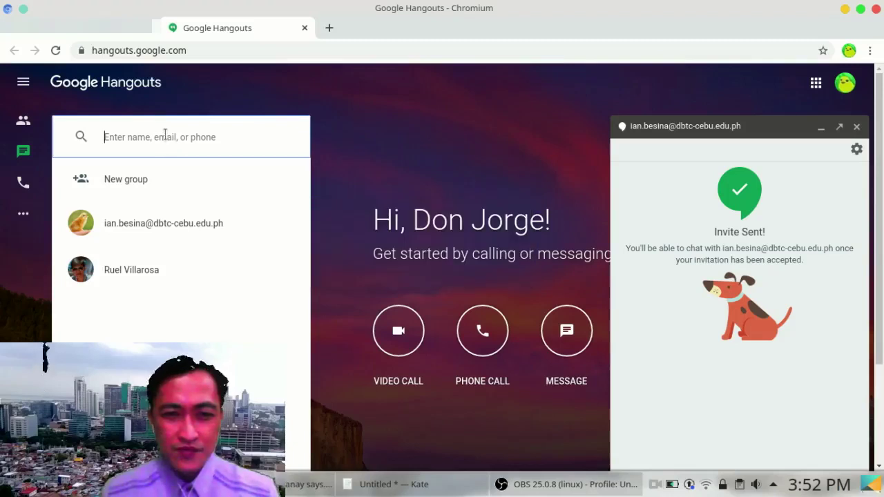
Step: Create a group chat with the classmate and one more contact, closing the participant list
{"action": "left_click", "coordinate": [120, 181]}
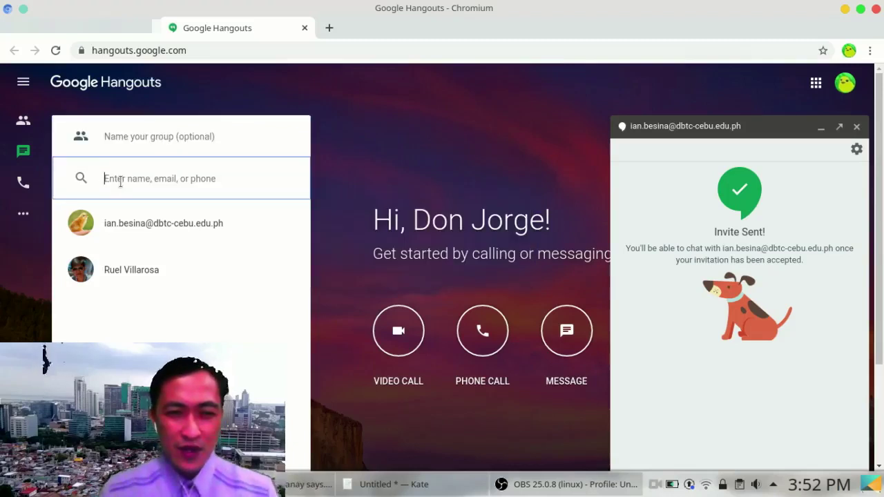
{"action": "left_click", "coordinate": [114, 219]}
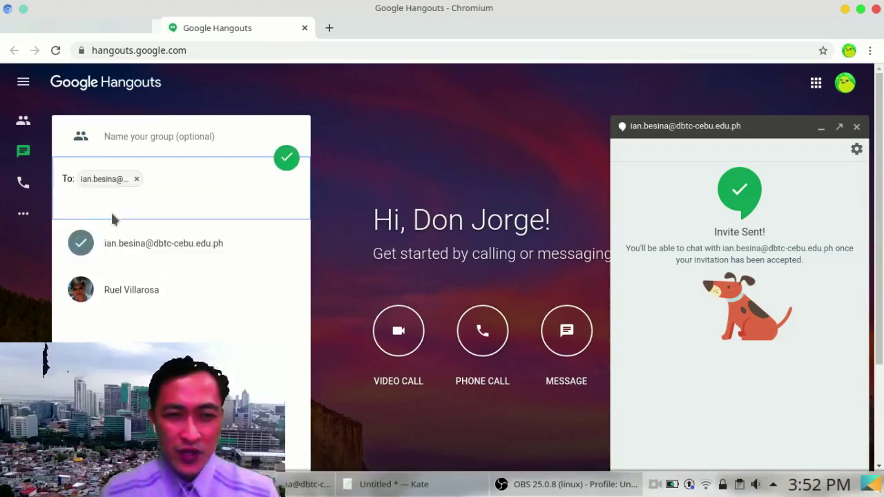
{"action": "left_click", "coordinate": [104, 291]}
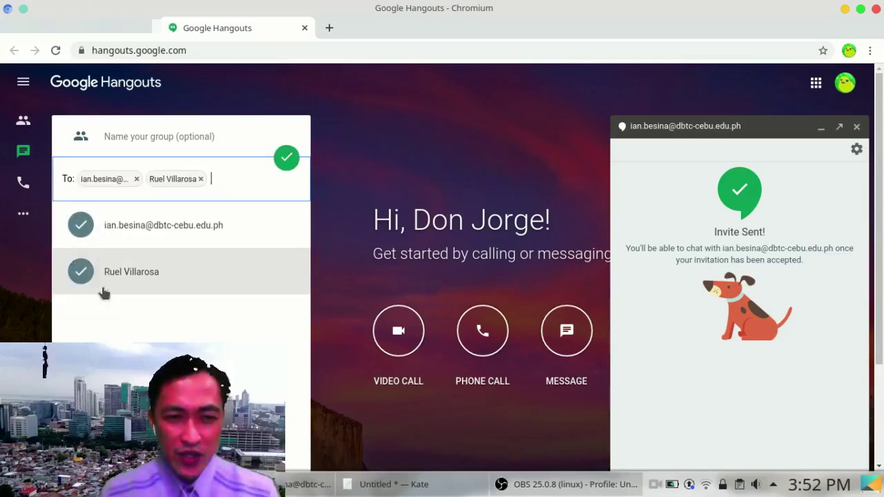
{"action": "left_click", "coordinate": [287, 157]}
{"action": "left_click", "coordinate": [379, 149]}
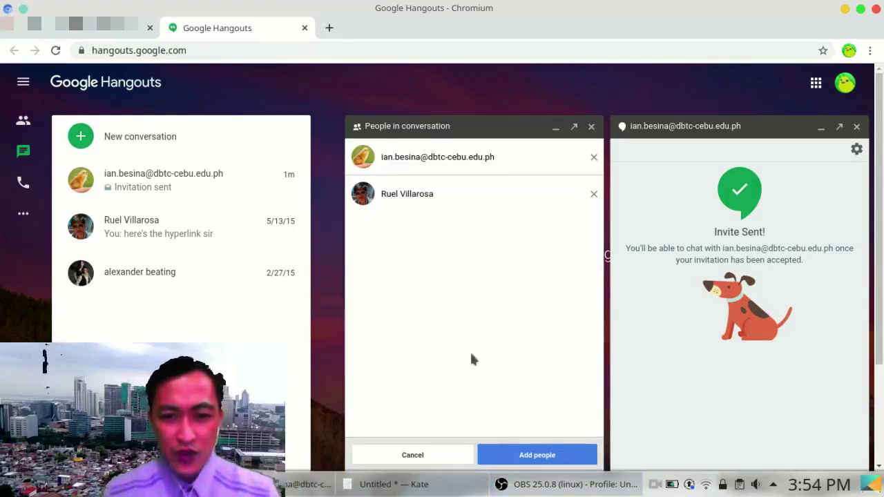
{"action": "left_click", "coordinate": [412, 455]}
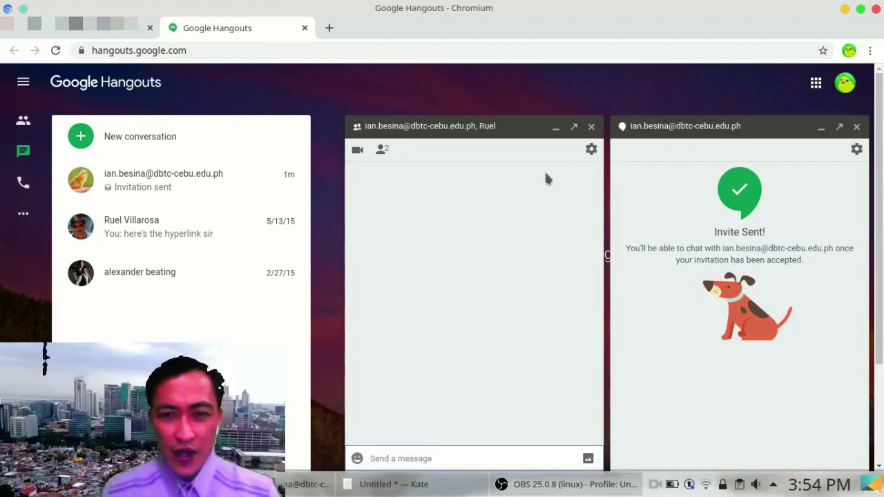
Step: Allow joining the group chat by link and copy its join link
{"action": "left_click", "coordinate": [591, 149]}
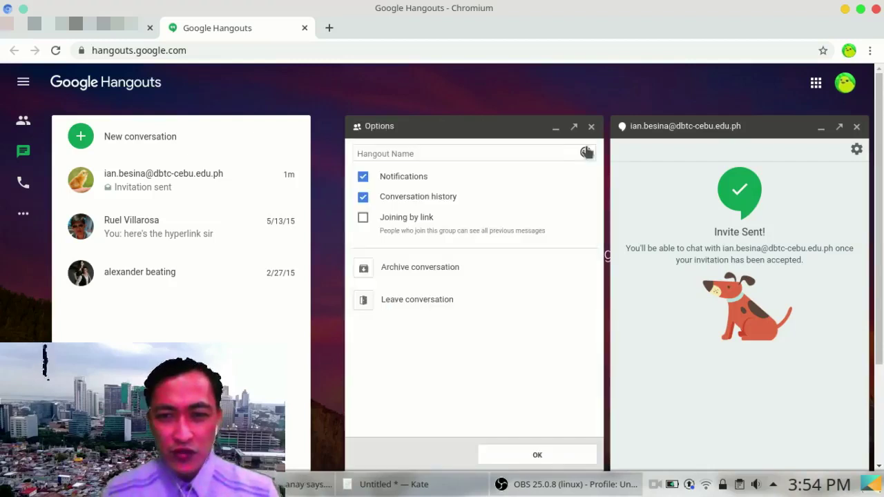
{"action": "left_click", "coordinate": [364, 218]}
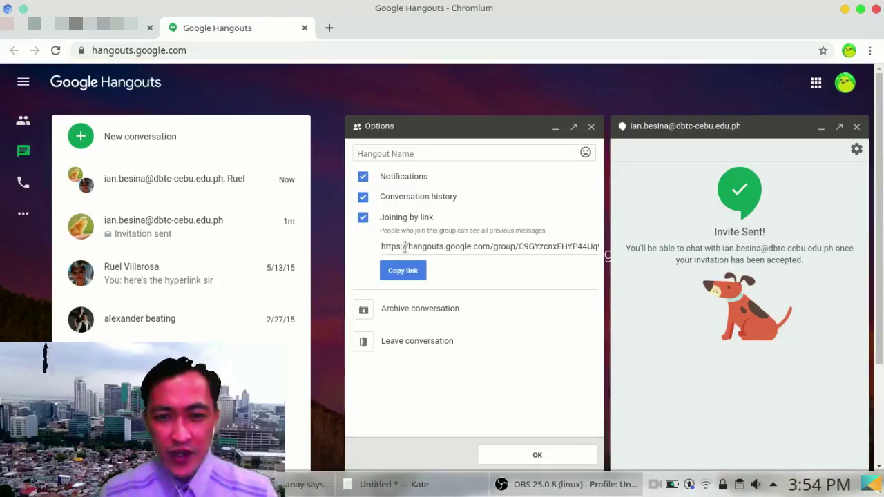
{"action": "left_click", "coordinate": [402, 270]}
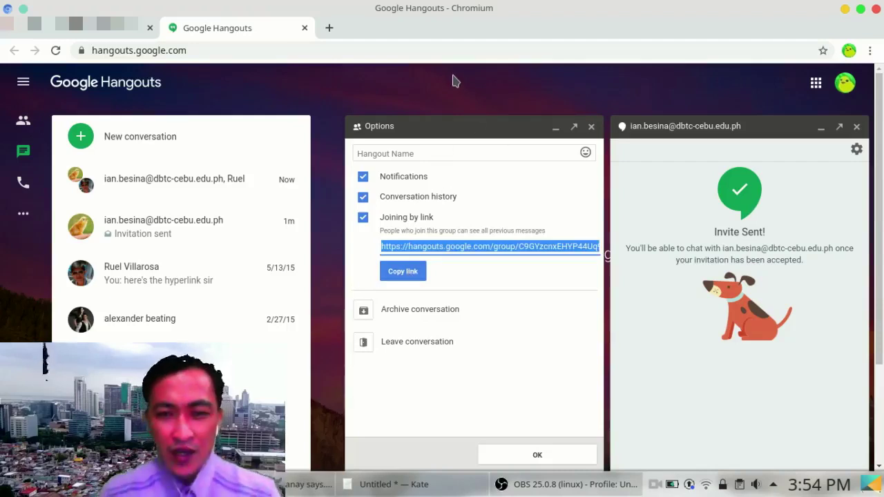
Step: Name the group conversation 'Project 1' and save the options
{"action": "left_click", "coordinate": [457, 155]}
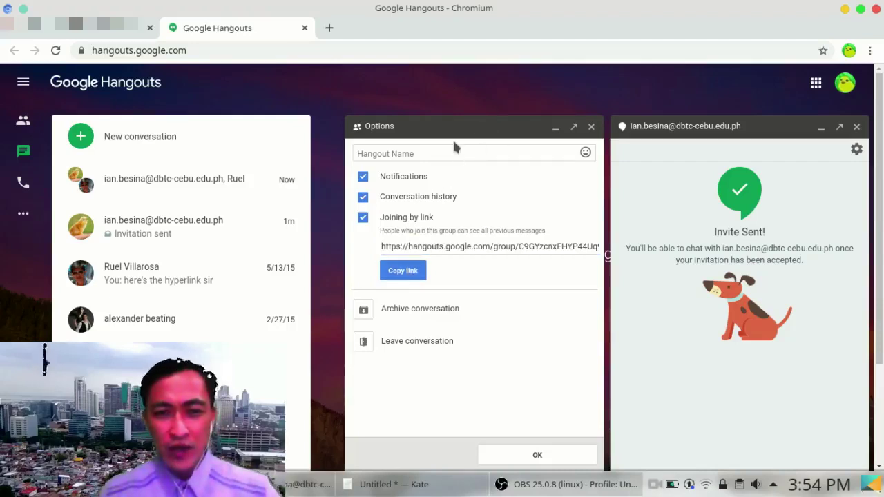
{"action": "left_click", "coordinate": [454, 152]}
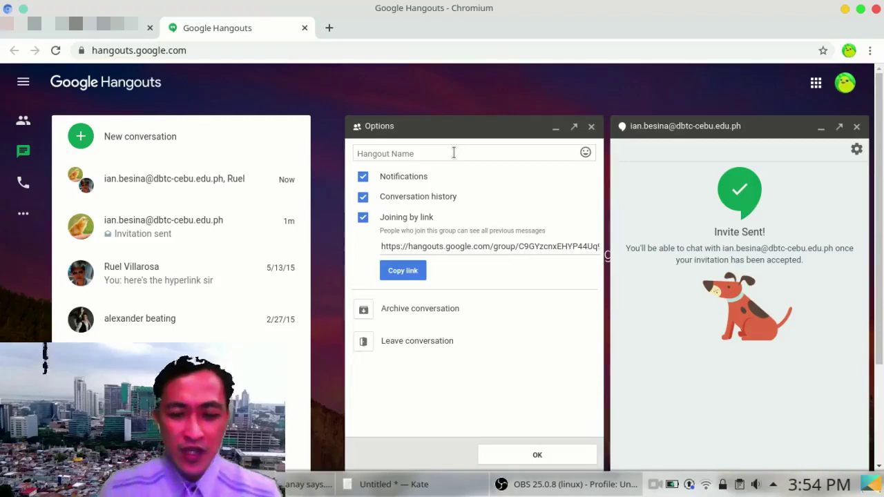
{"action": "type", "text": "Pr"}
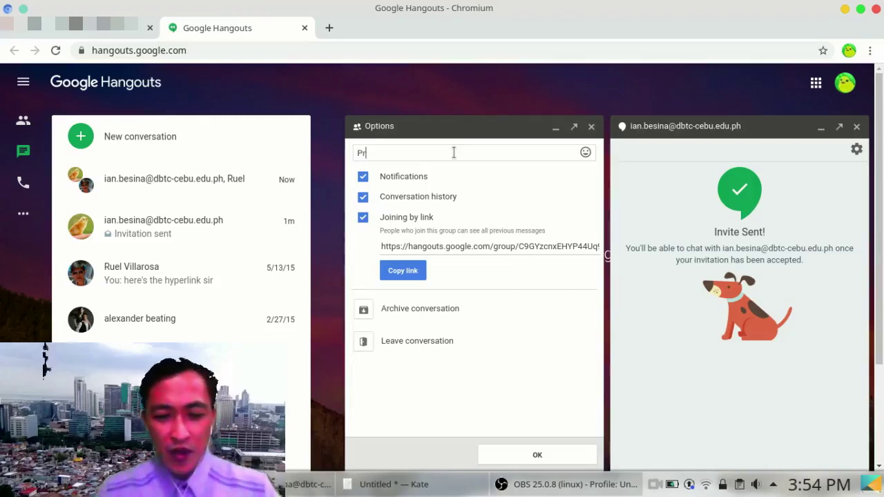
{"action": "type", "text": "oject 1"}
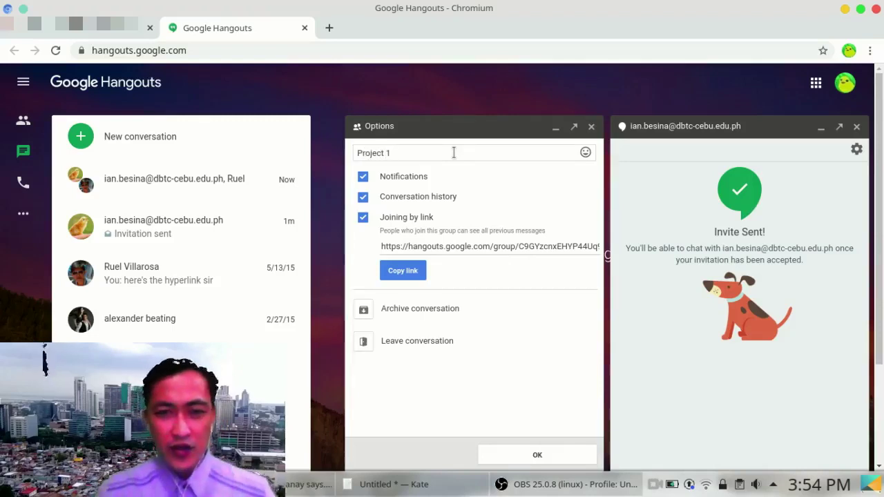
{"action": "left_click", "coordinate": [523, 453]}
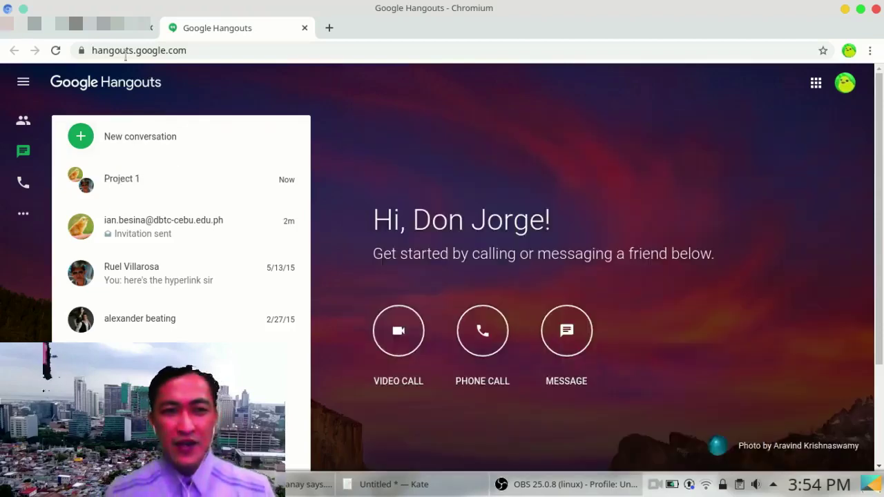
{"action": "left_click", "coordinate": [108, 34]}
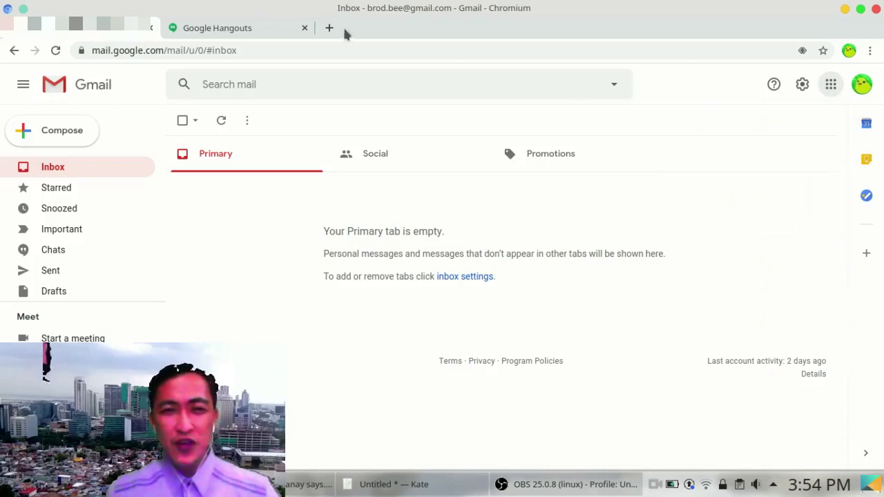
{"action": "left_click", "coordinate": [267, 30]}
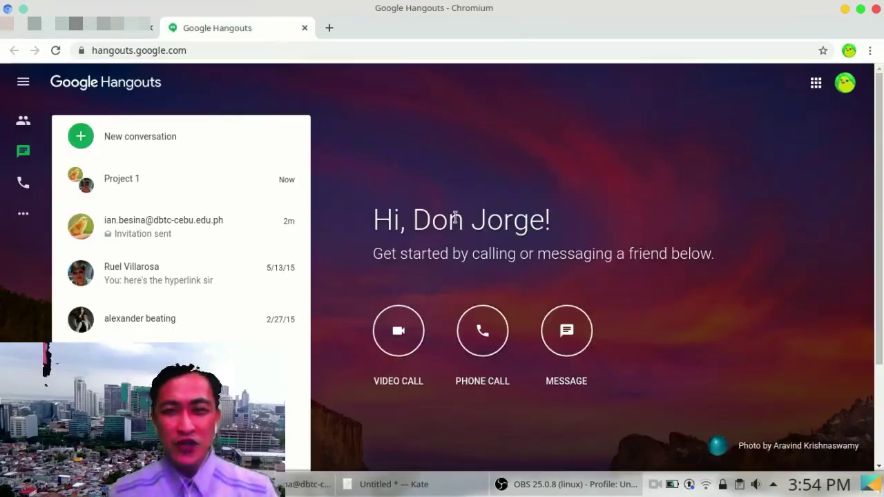
{"action": "left_click", "coordinate": [814, 85]}
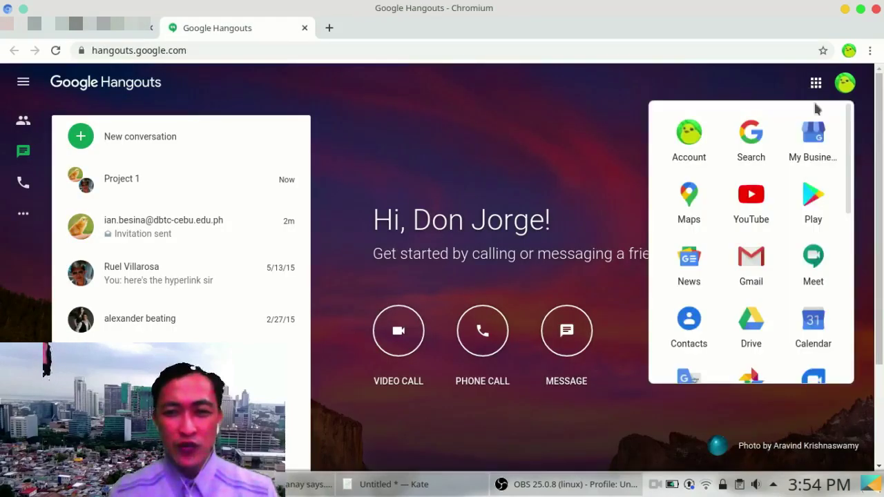
{"action": "left_click", "coordinate": [814, 266]}
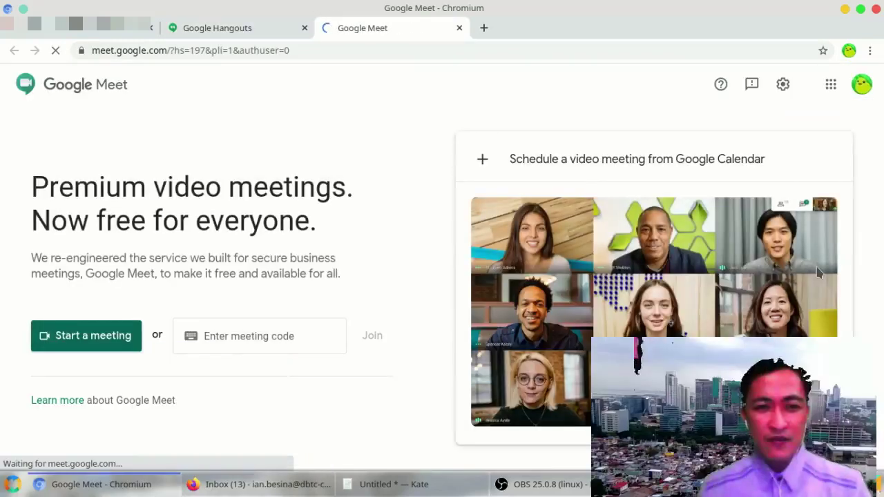
{"action": "left_click", "coordinate": [326, 335]}
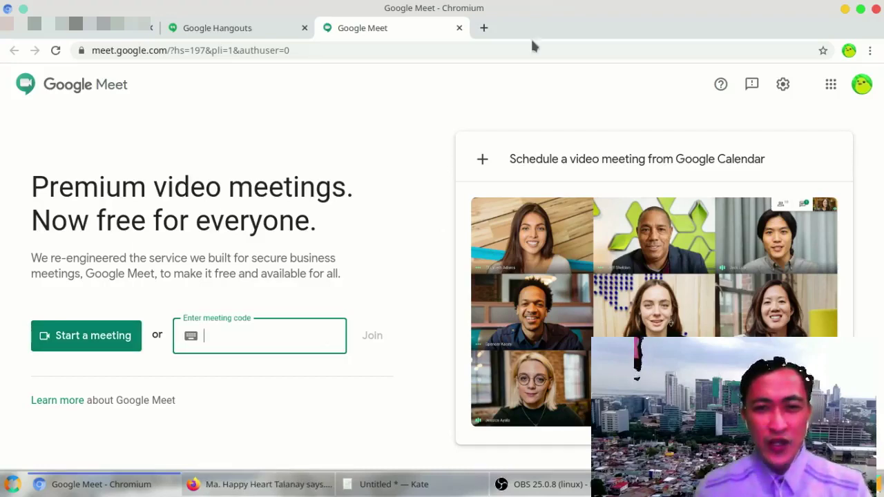
{"action": "left_click", "coordinate": [459, 28]}
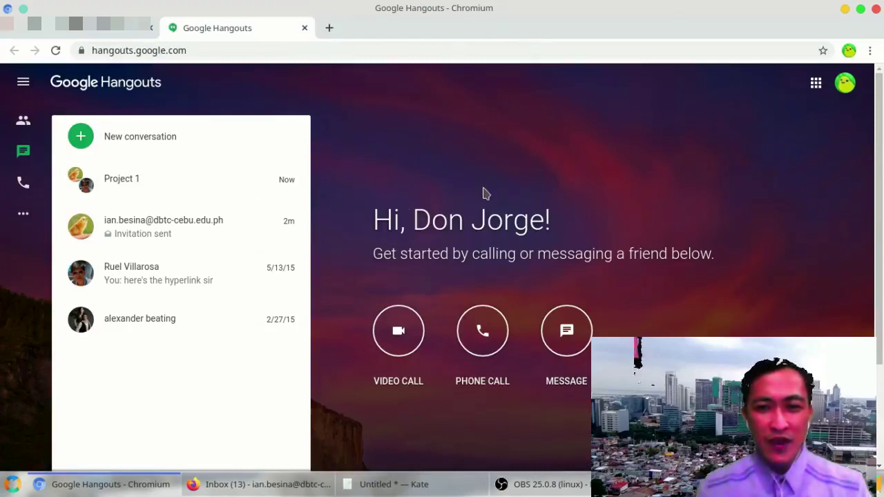
Step: Open the Project 1 group chat, close its window, and switch back to the Gmail tab
{"action": "left_click", "coordinate": [194, 188]}
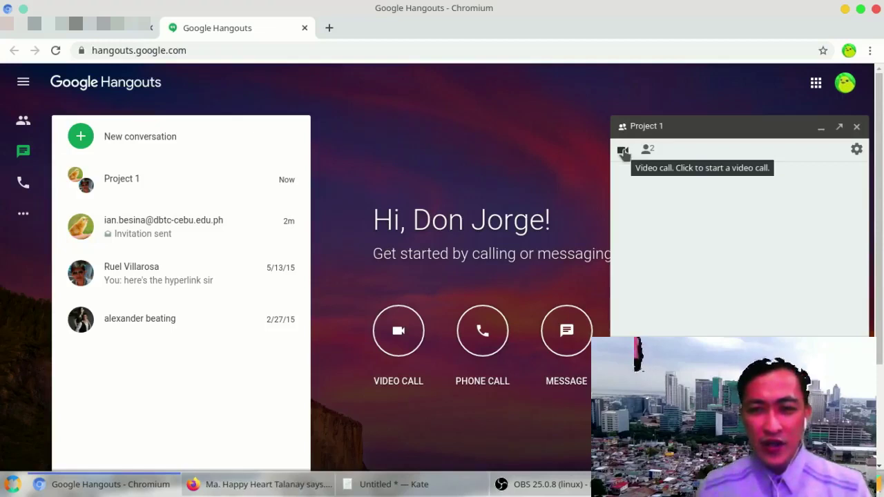
{"action": "left_click", "coordinate": [856, 126]}
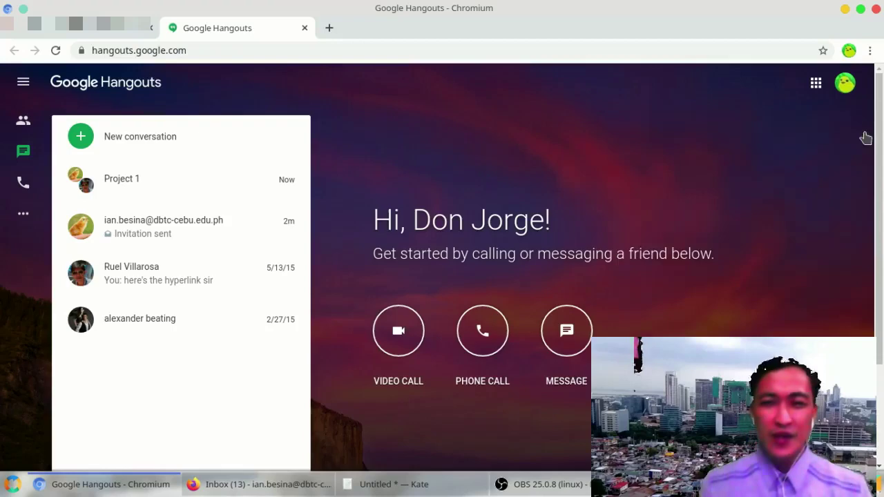
{"action": "key", "text": "ctrl+Page_Up"}
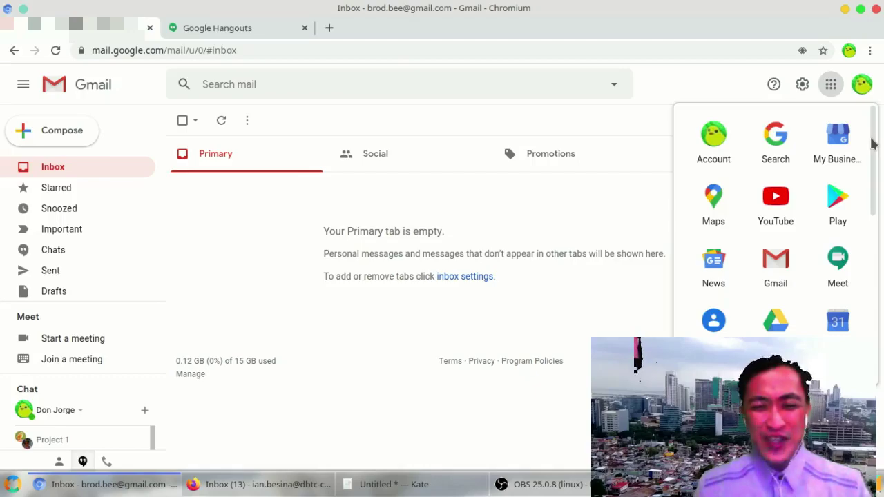
Step: Dismiss the Google apps launcher to return to the Gmail inbox view
{"action": "left_click", "coordinate": [693, 91]}
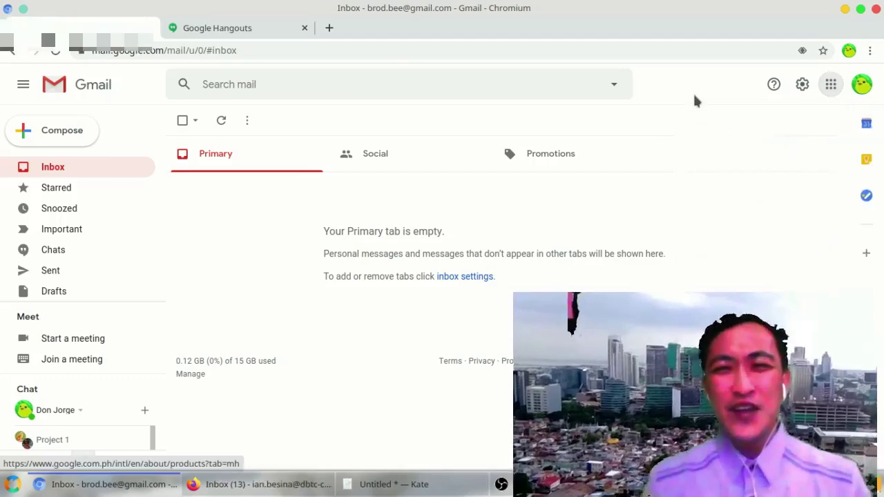